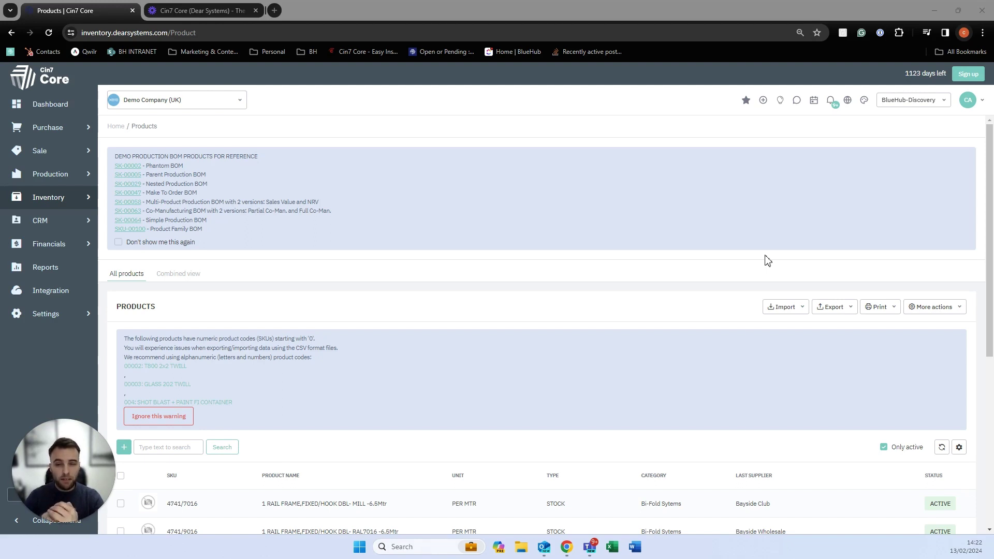
# Open the Overview dashboard and check its date range and widget settings without changing them.
pyautogui.click(66, 115)
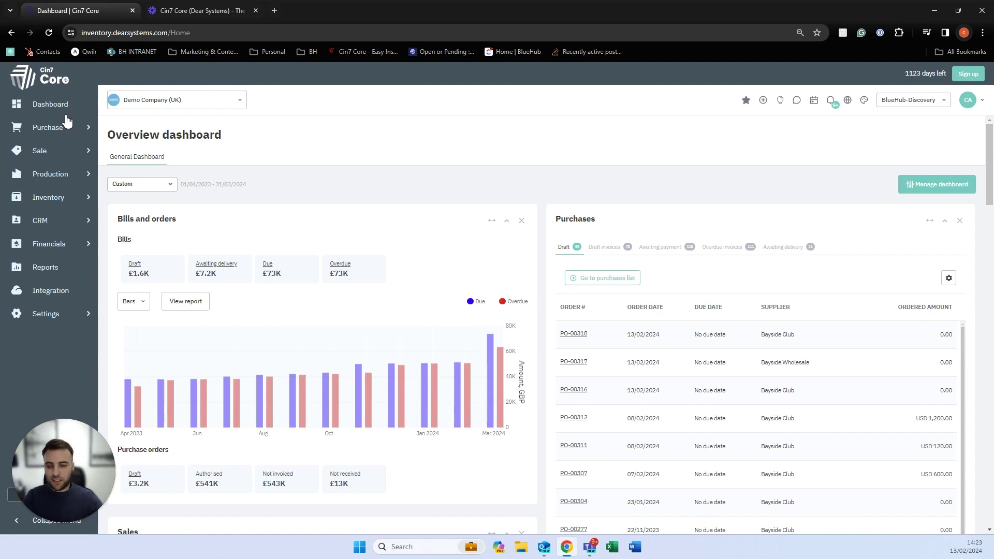
pyautogui.click(139, 192)
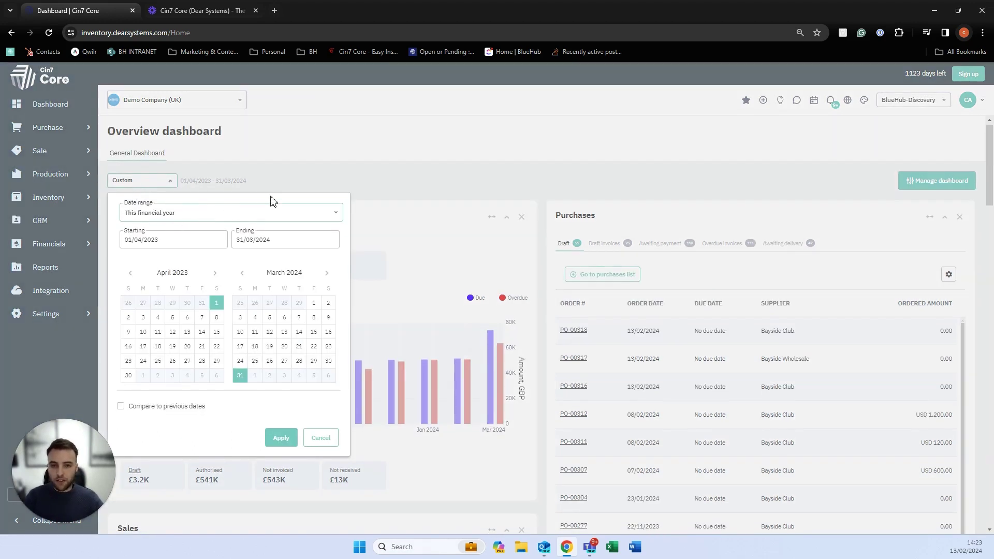
pyautogui.click(365, 187)
pyautogui.click(926, 188)
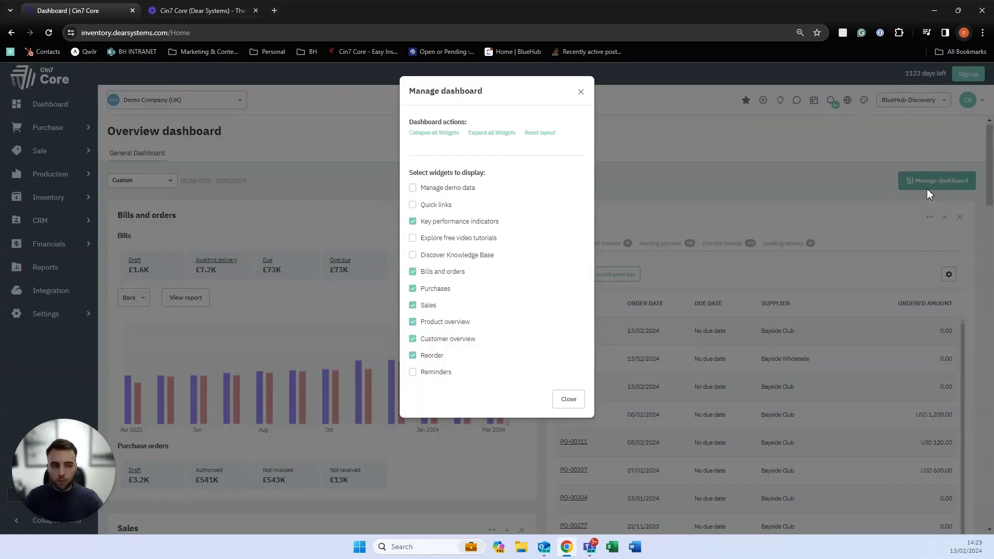
pyautogui.click(569, 399)
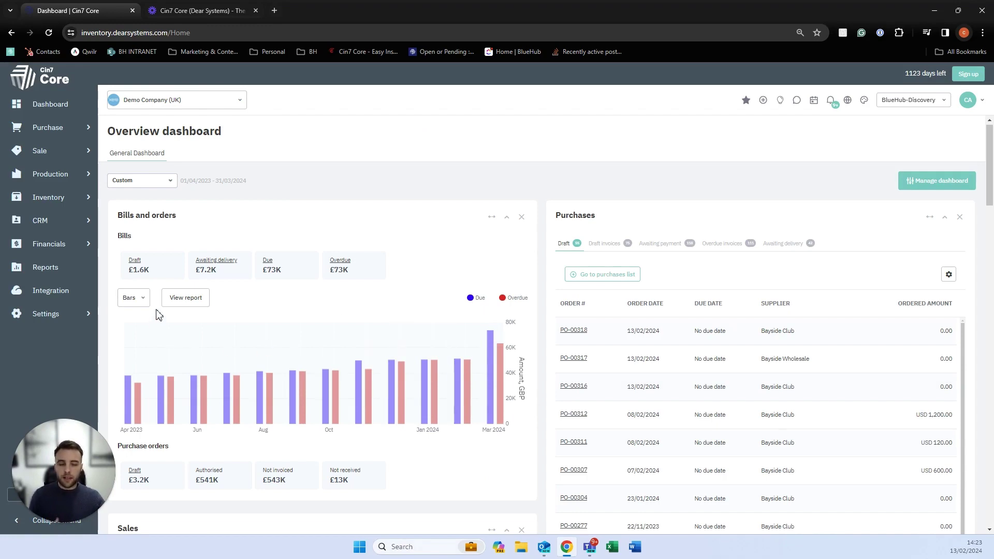
pyautogui.scroll(-5, 520, 359)
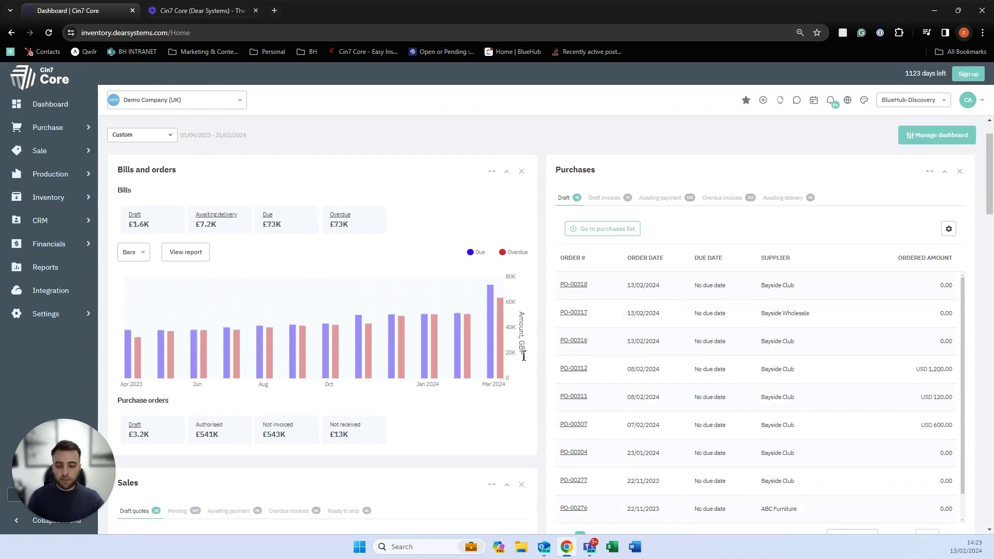
pyautogui.scroll(-2, 517, 359)
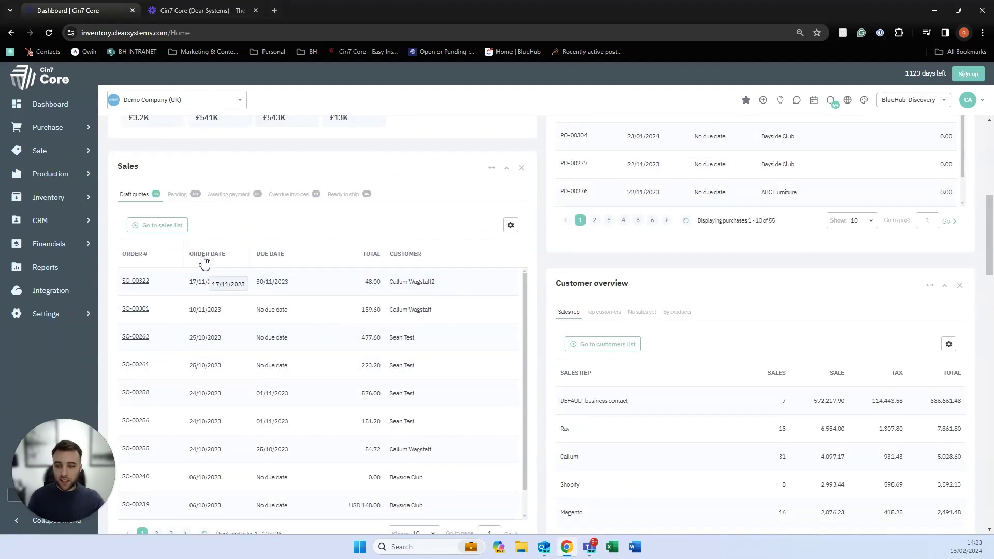
pyautogui.scroll(-1, 373, 249)
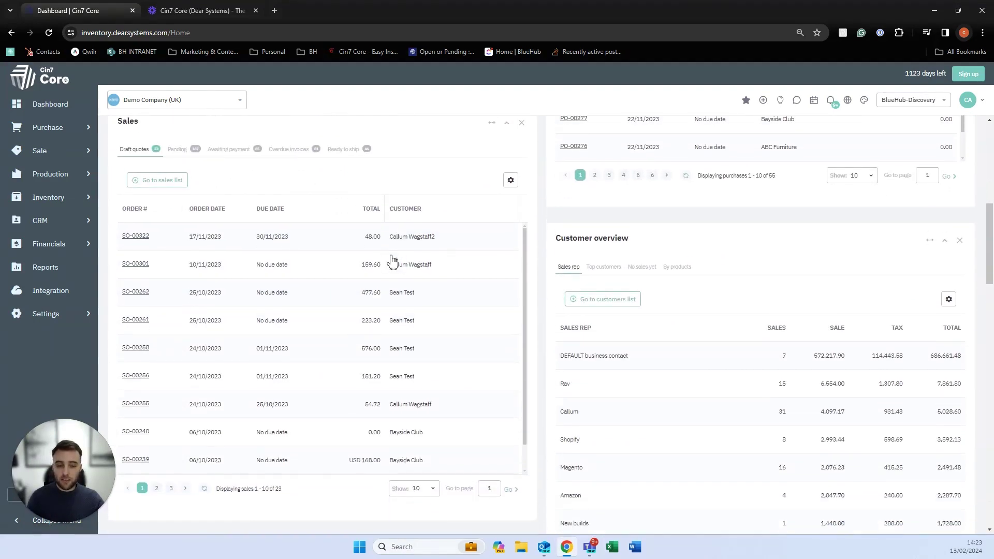
pyautogui.scroll(-4, 592, 339)
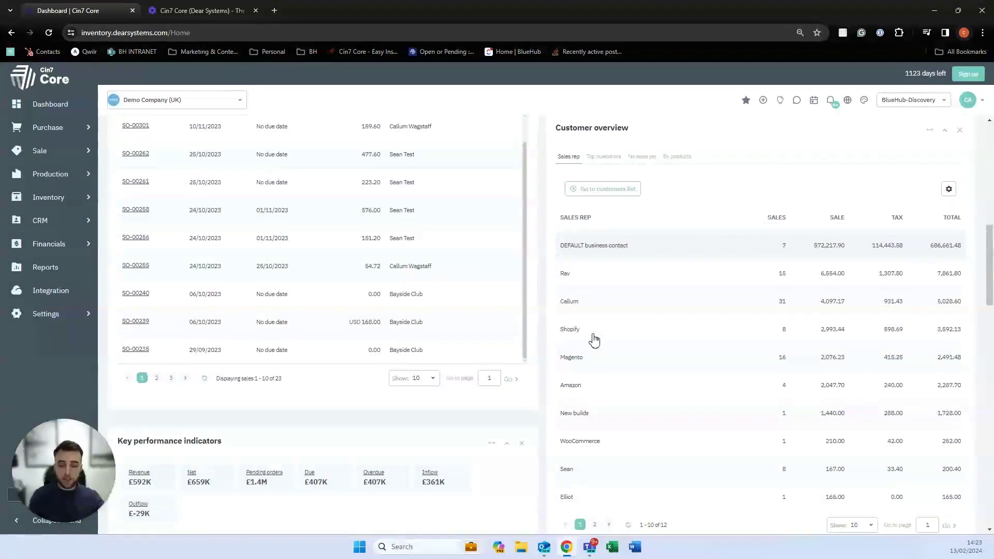
pyautogui.scroll(-2, 593, 339)
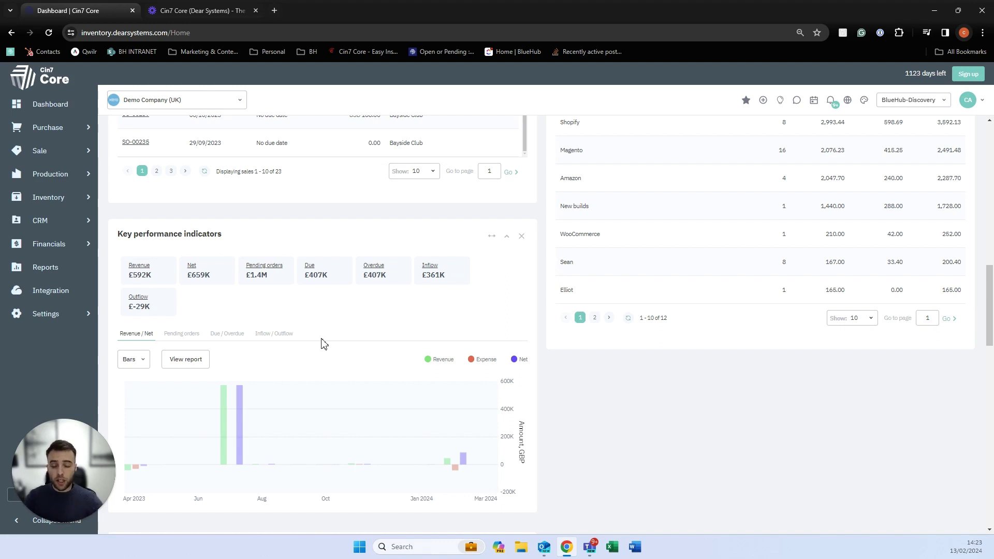
pyautogui.scroll(-5, 324, 344)
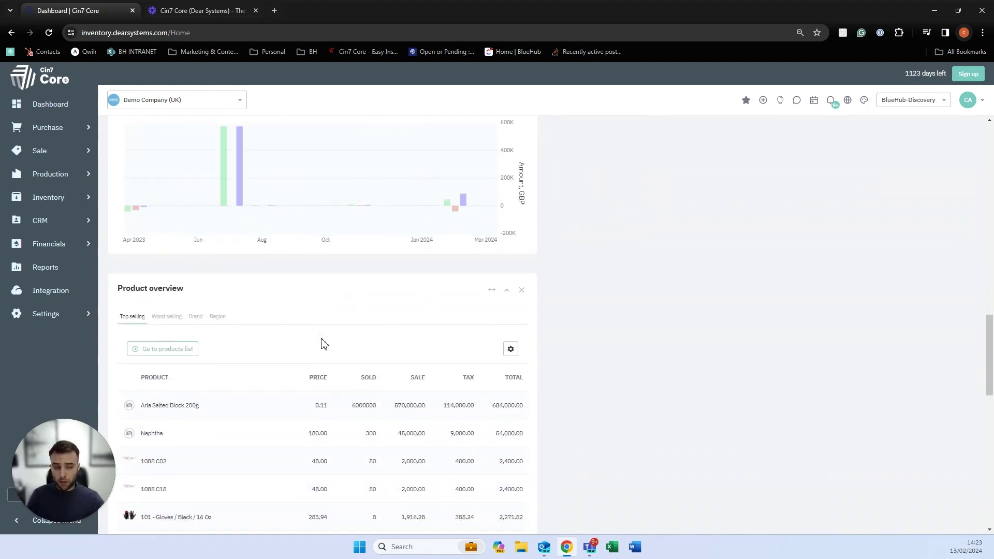
pyautogui.scroll(10, 323, 344)
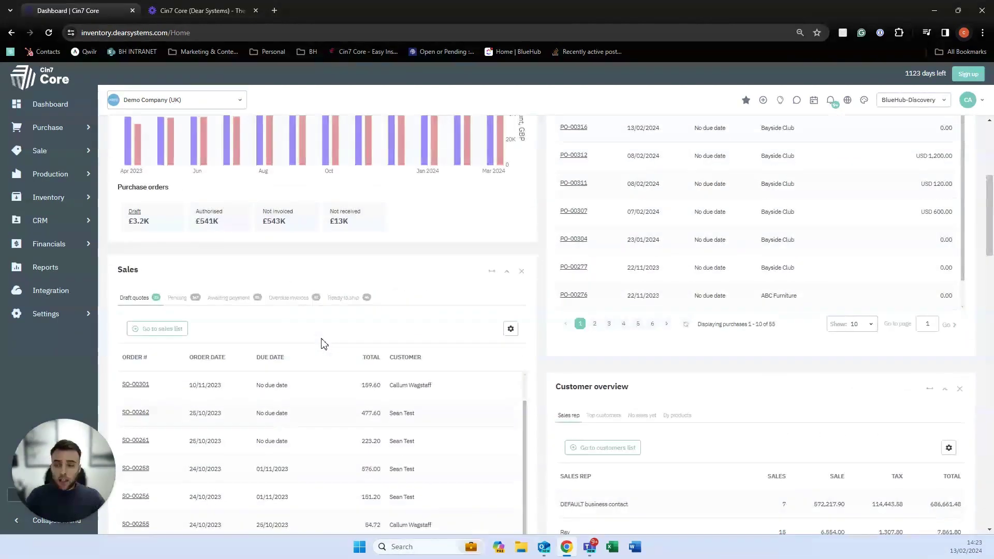
pyautogui.scroll(5, 323, 344)
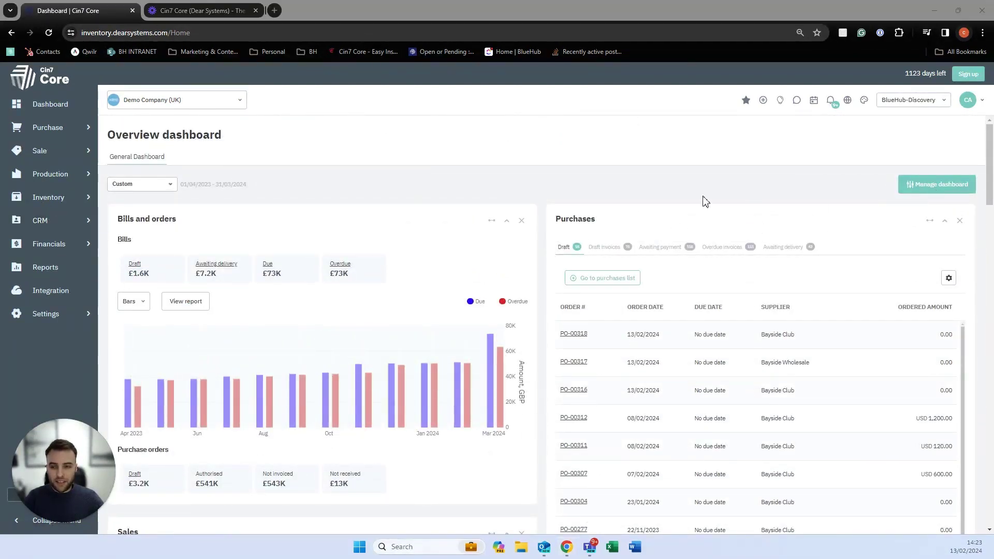
# Try horizontal navigation, revert to vertical, then open Inventory > Products.
pyautogui.click(862, 104)
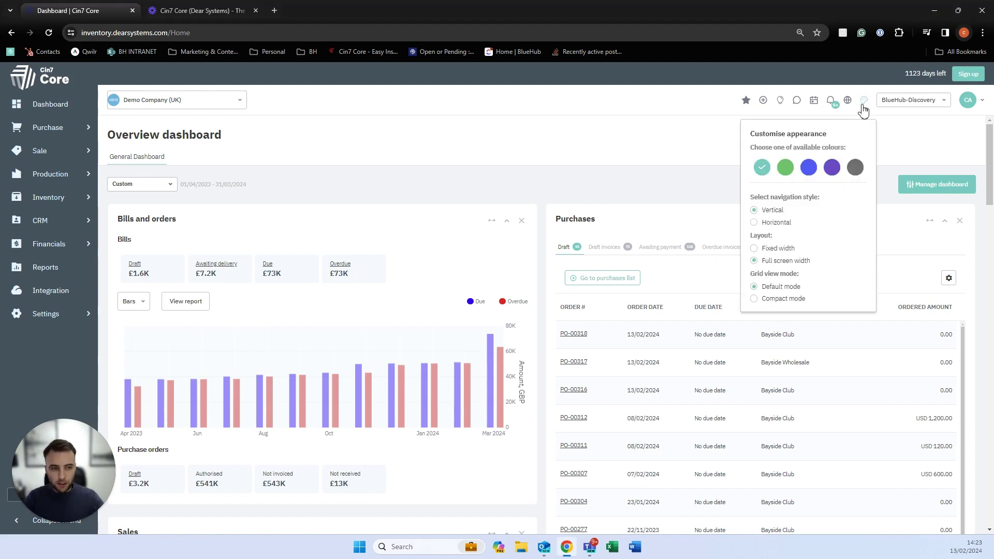
pyautogui.click(769, 223)
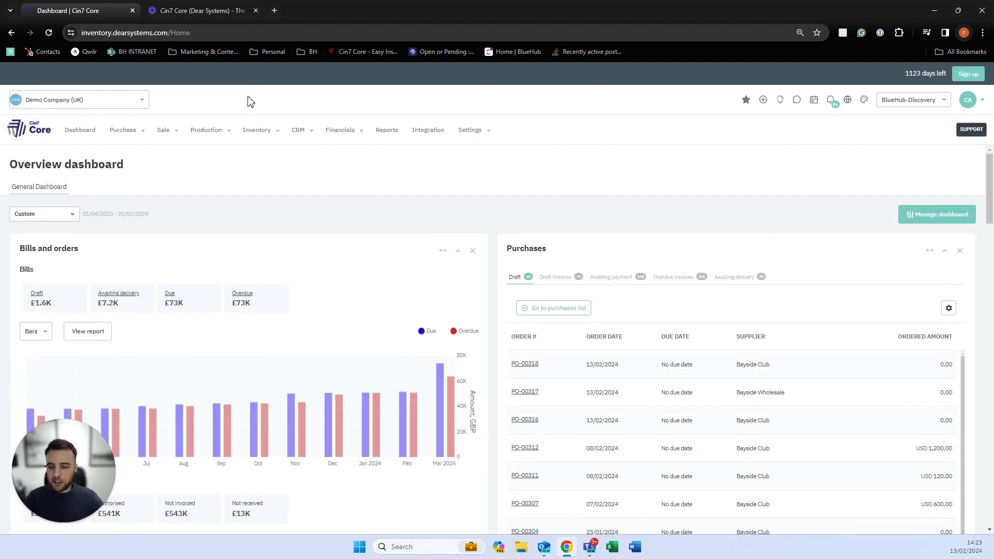
pyautogui.click(863, 100)
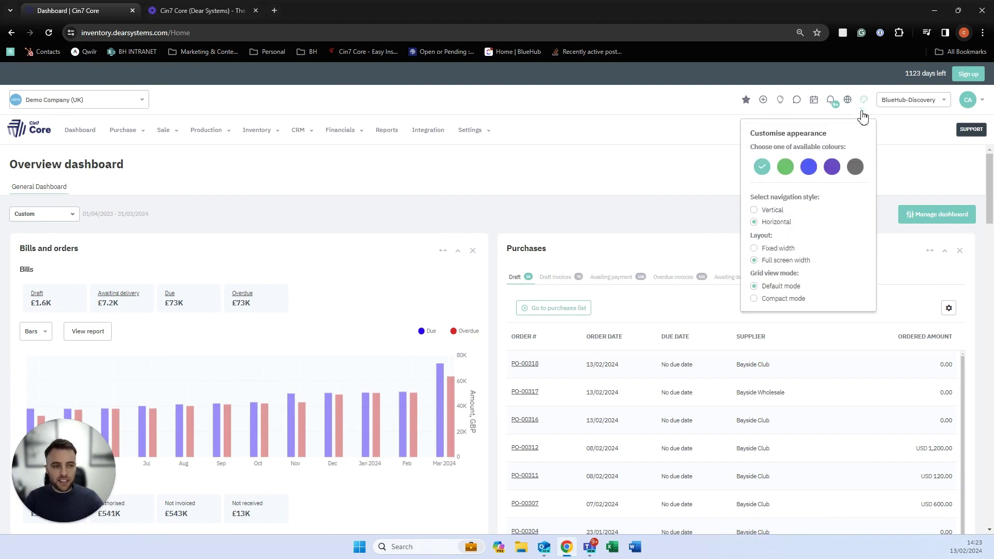
pyautogui.click(759, 211)
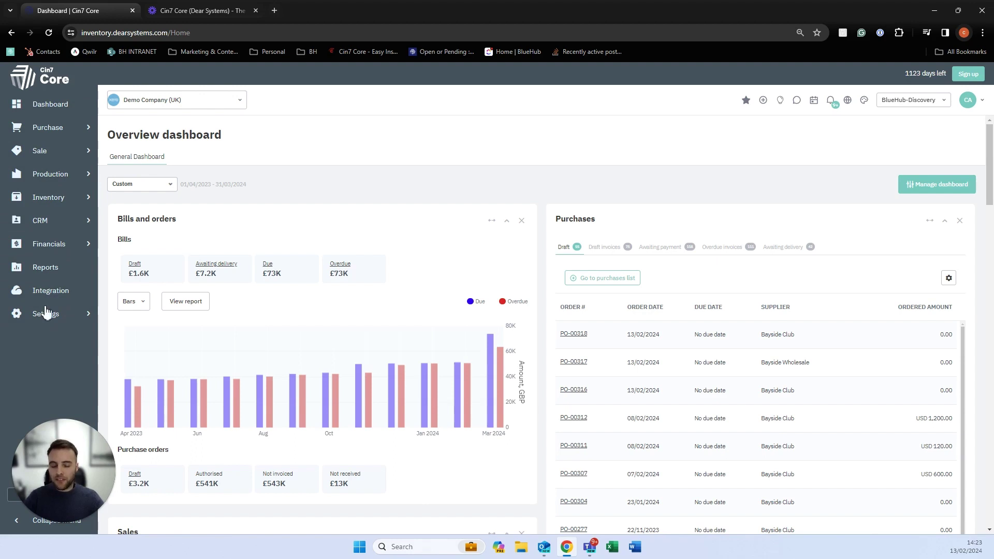
pyautogui.click(60, 208)
pyautogui.click(115, 258)
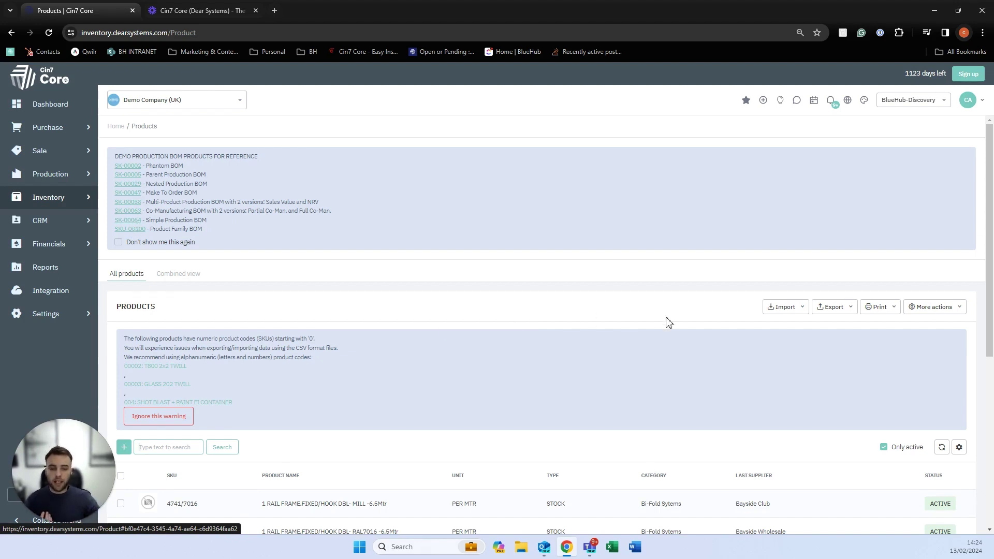
# Check the Import and Export options, then open SK-00064 Lumber Walnut in a new tab.
pyautogui.click(777, 311)
pyautogui.click(823, 311)
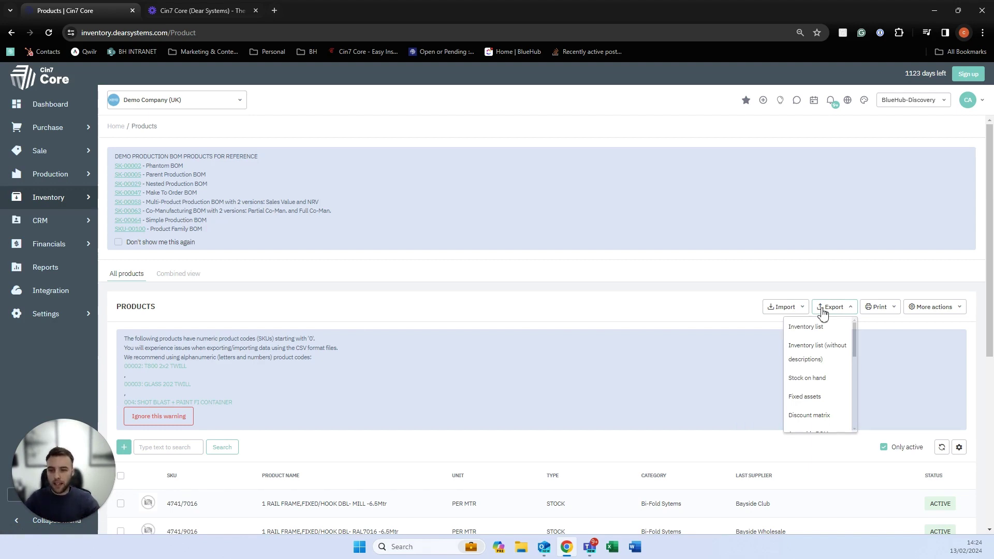
pyautogui.click(126, 220)
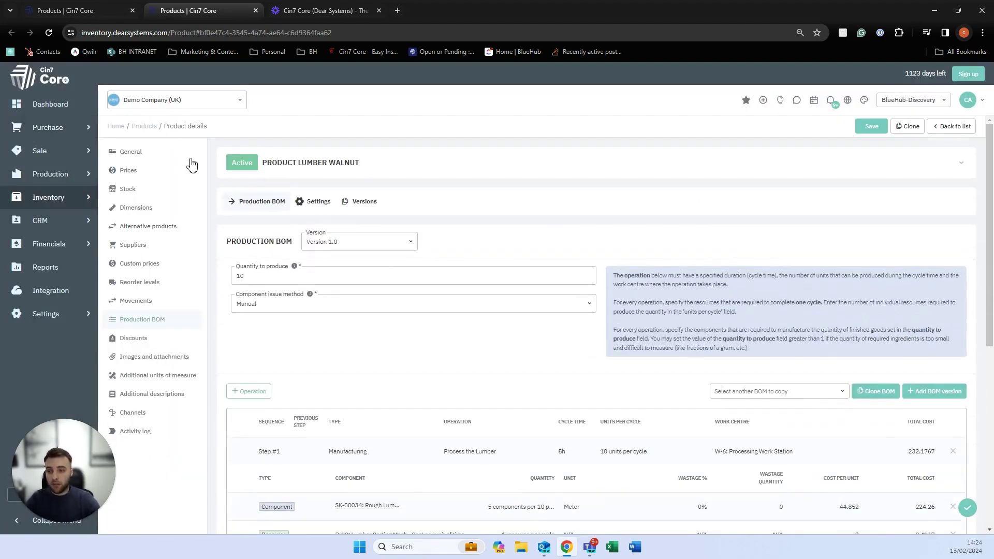
# Review Lumber Walnut's General details, inspecting the costing method options but keeping FIFO.
pyautogui.click(167, 152)
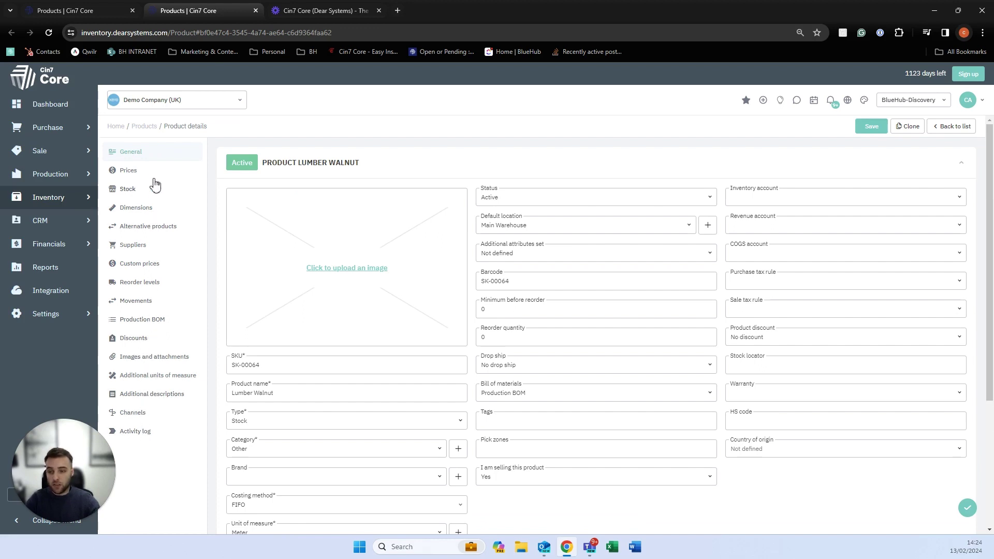
pyautogui.scroll(-1, 270, 263)
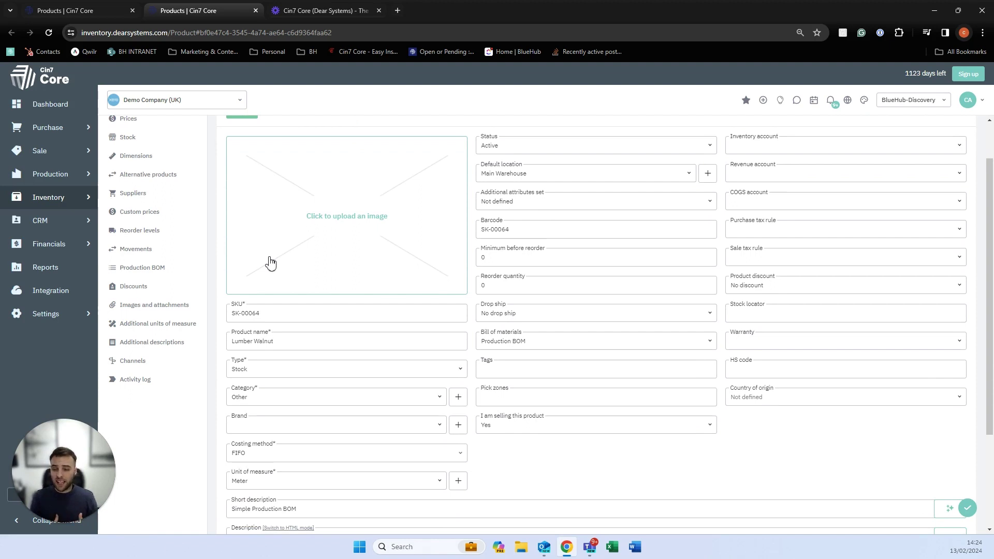
pyautogui.scroll(-1, 331, 398)
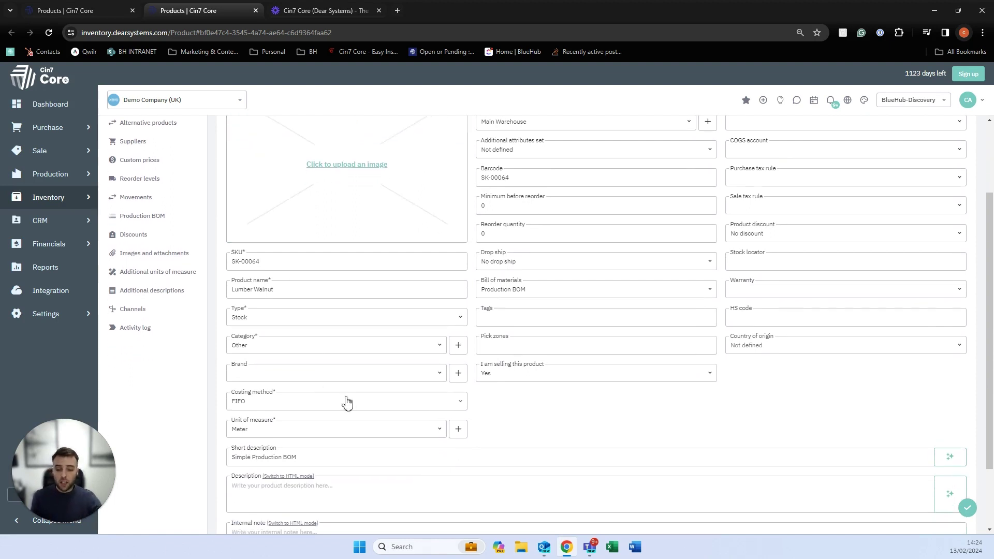
pyautogui.click(458, 403)
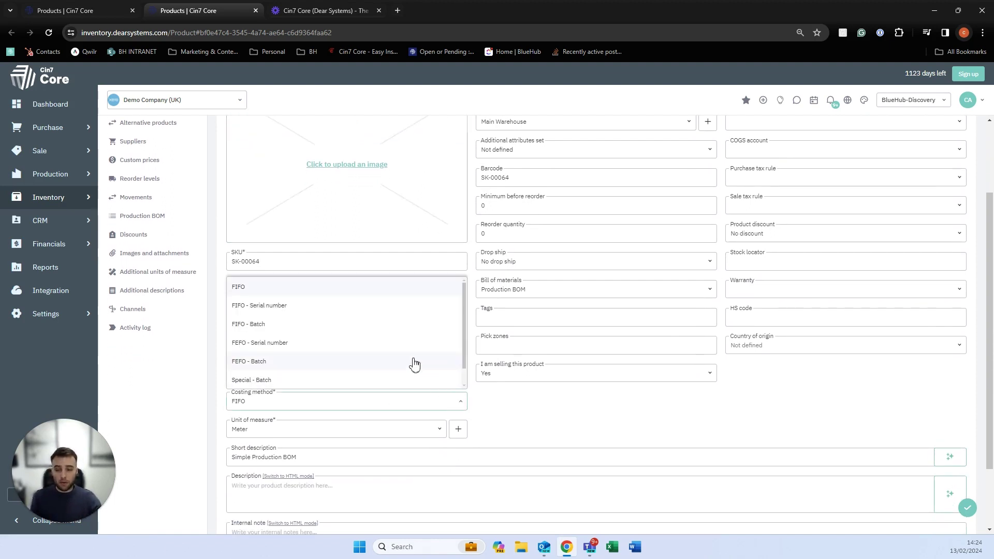
pyautogui.scroll(-1, 413, 362)
pyautogui.scroll(1, 413, 363)
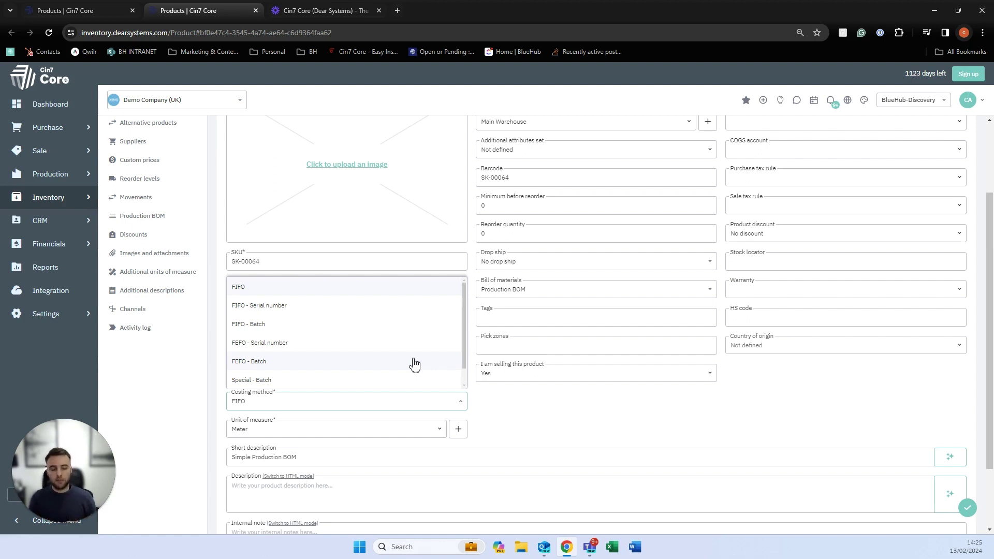
pyautogui.click(497, 414)
pyautogui.scroll(1, 501, 317)
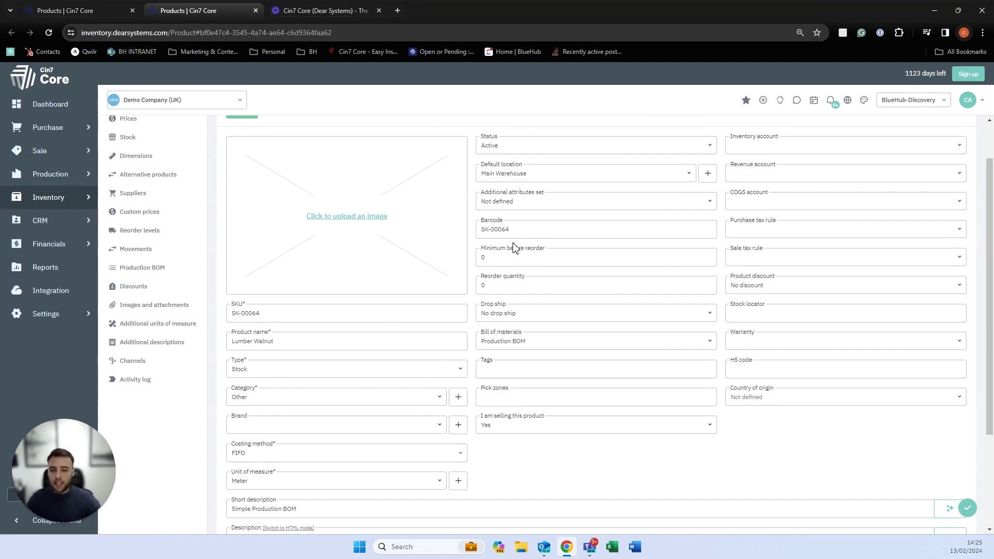
pyautogui.scroll(1, 191, 229)
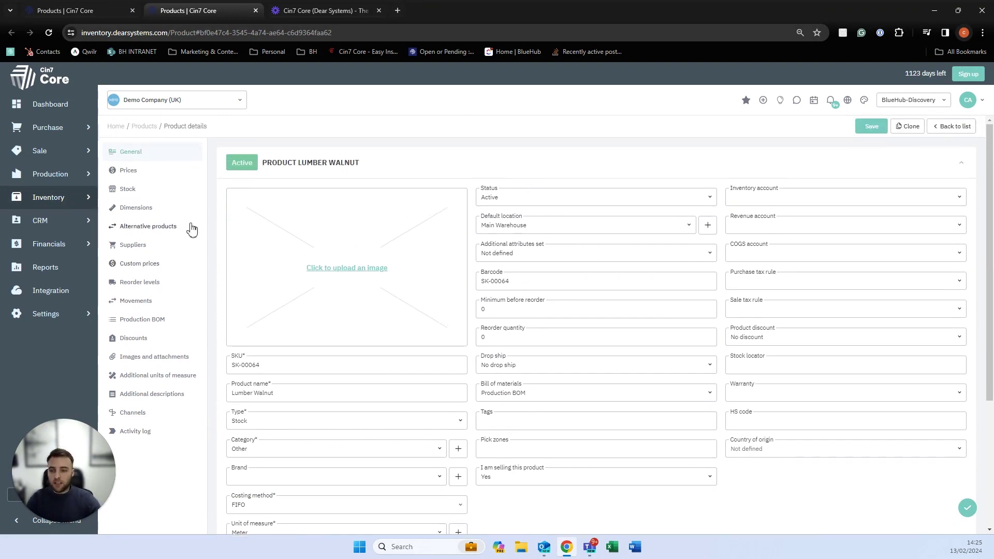
# Look over Lumber Walnut's price tiers.
pyautogui.click(141, 176)
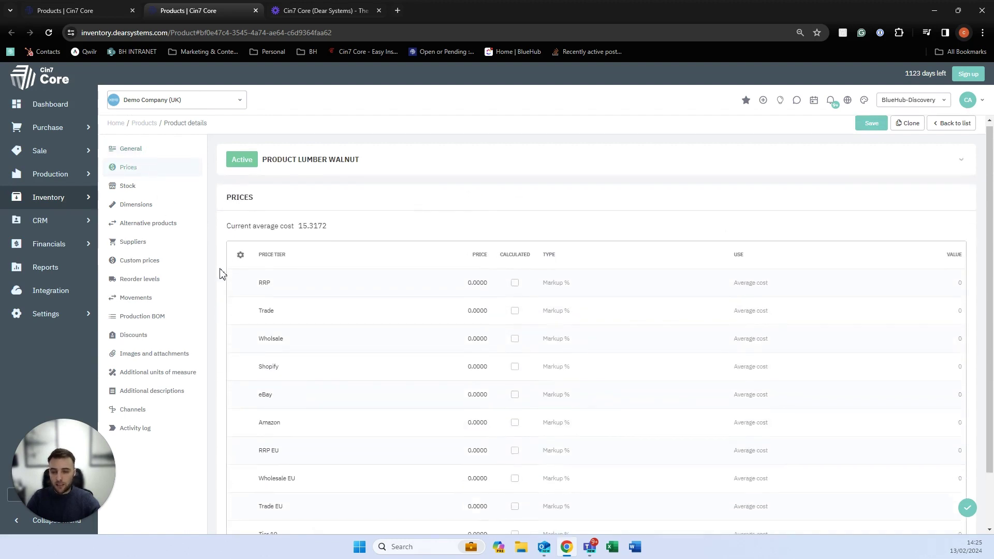
pyautogui.scroll(-1, 259, 259)
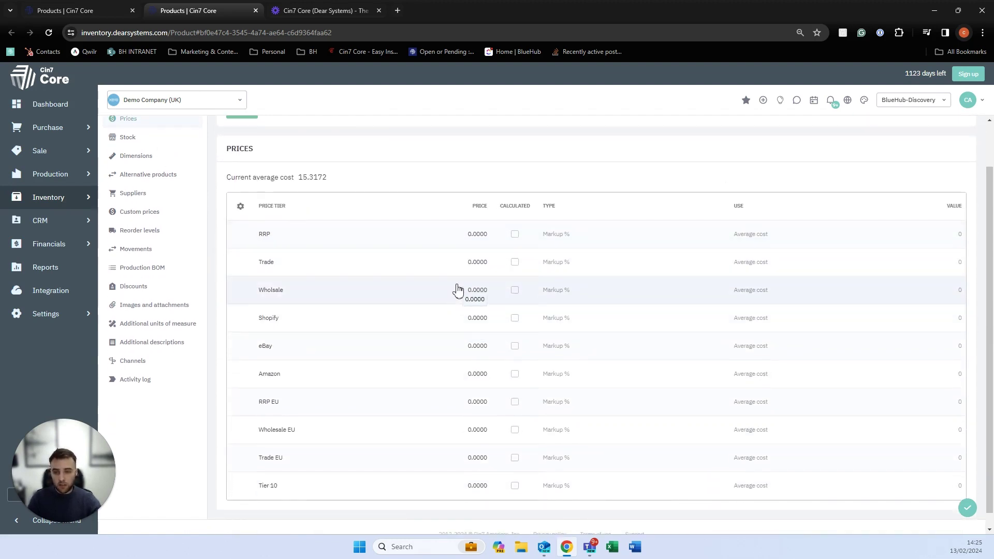
pyautogui.scroll(1, 310, 302)
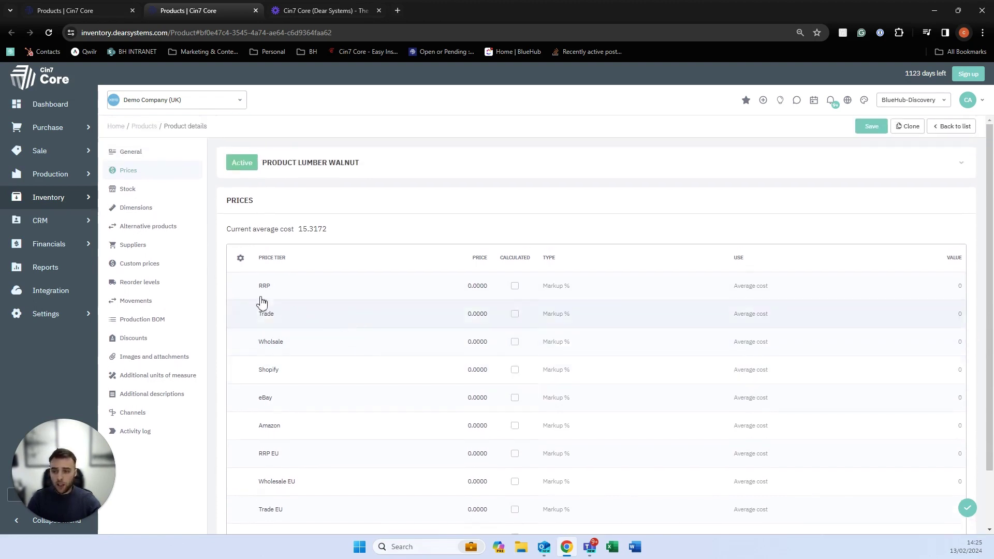
# Add Bayside Club as a supplier of Lumber Walnut and return to General details.
pyautogui.click(143, 251)
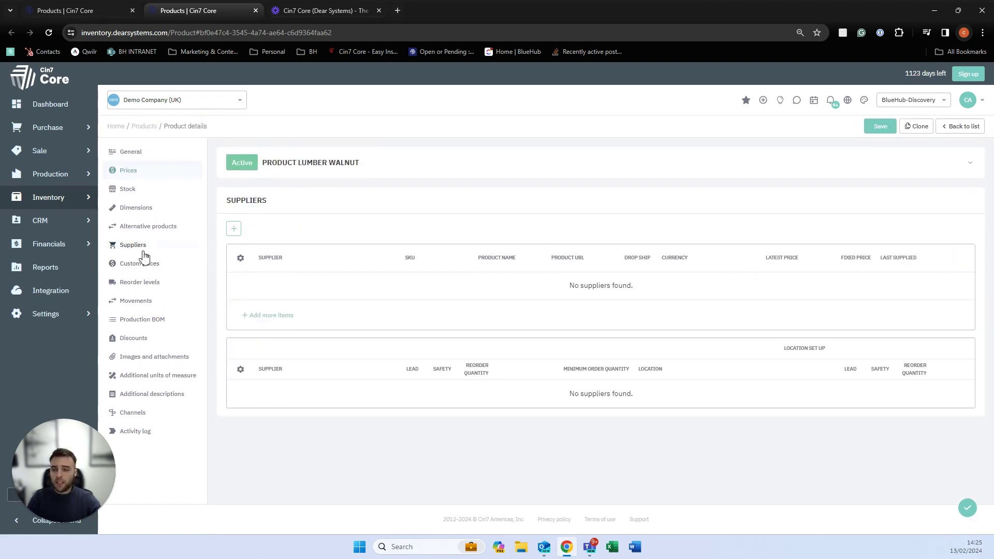
pyautogui.click(238, 234)
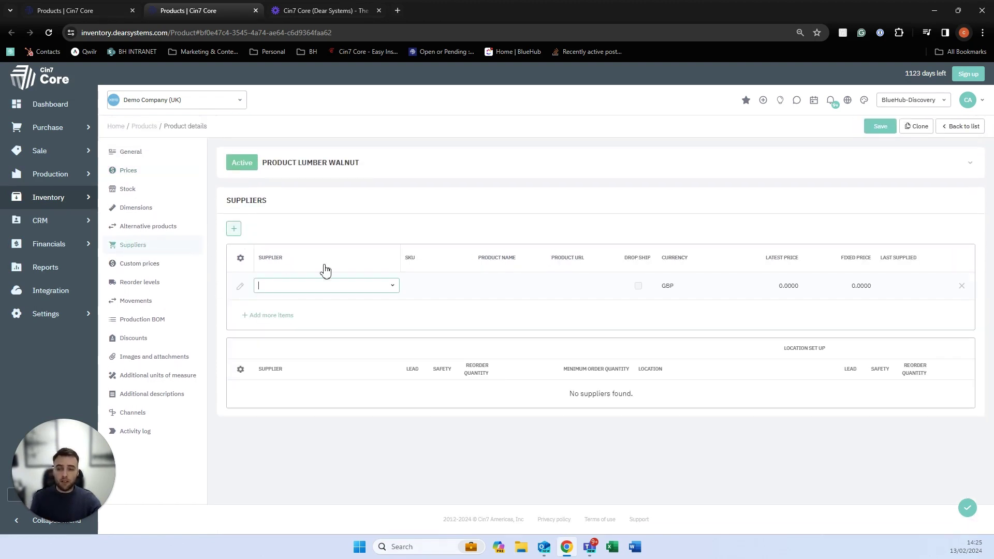
pyautogui.click(390, 290)
pyautogui.click(310, 378)
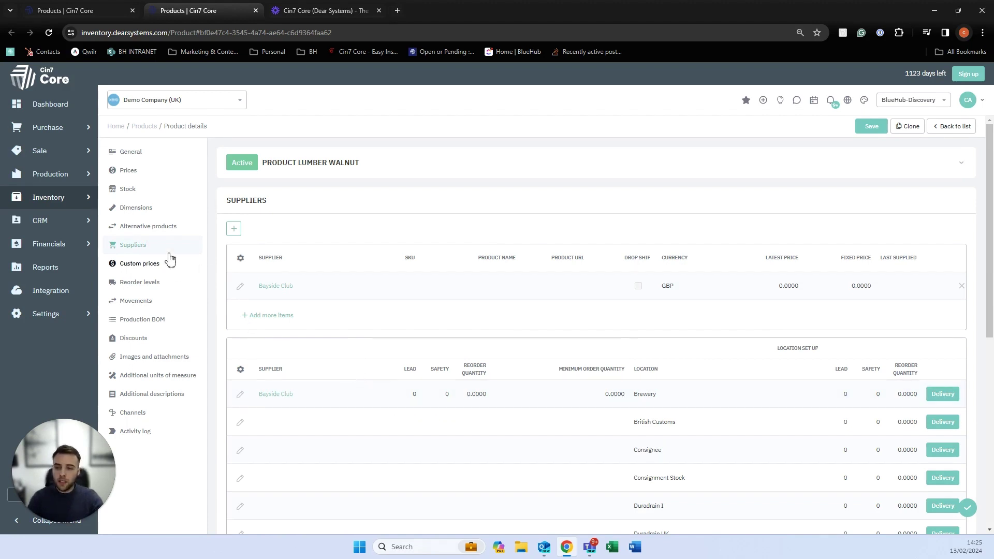
pyautogui.click(156, 153)
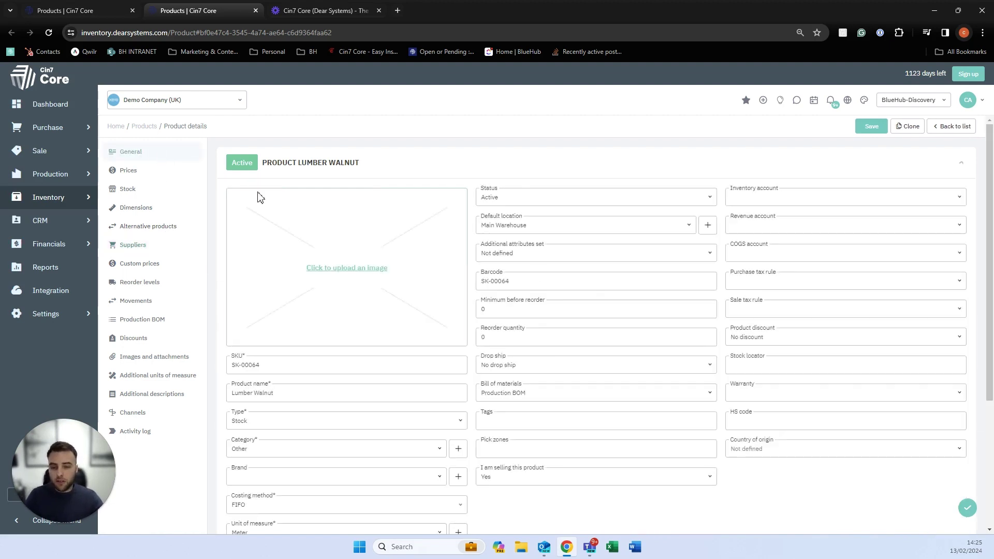
# Set Lumber Walnut's bill of materials type to Assembly BOM.
pyautogui.click(705, 399)
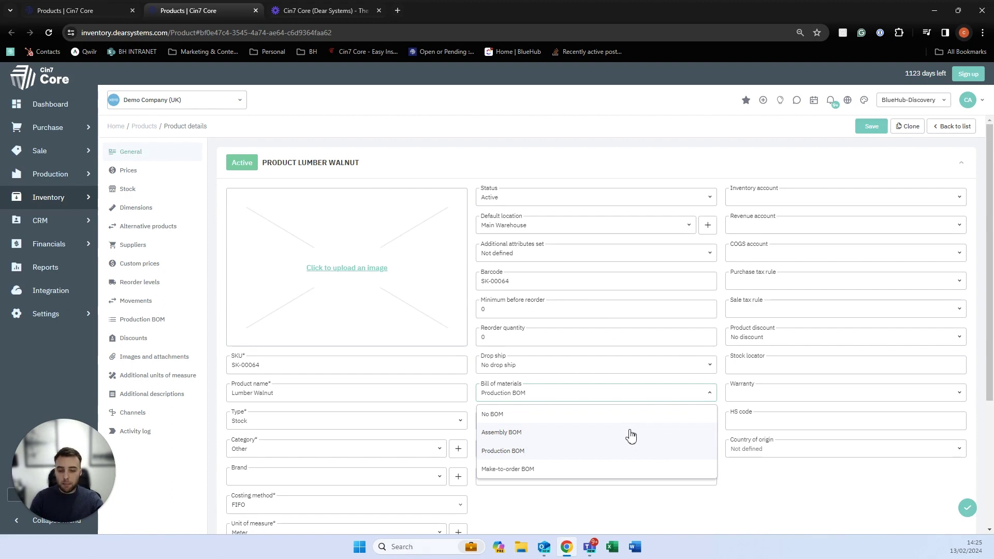
pyautogui.click(501, 437)
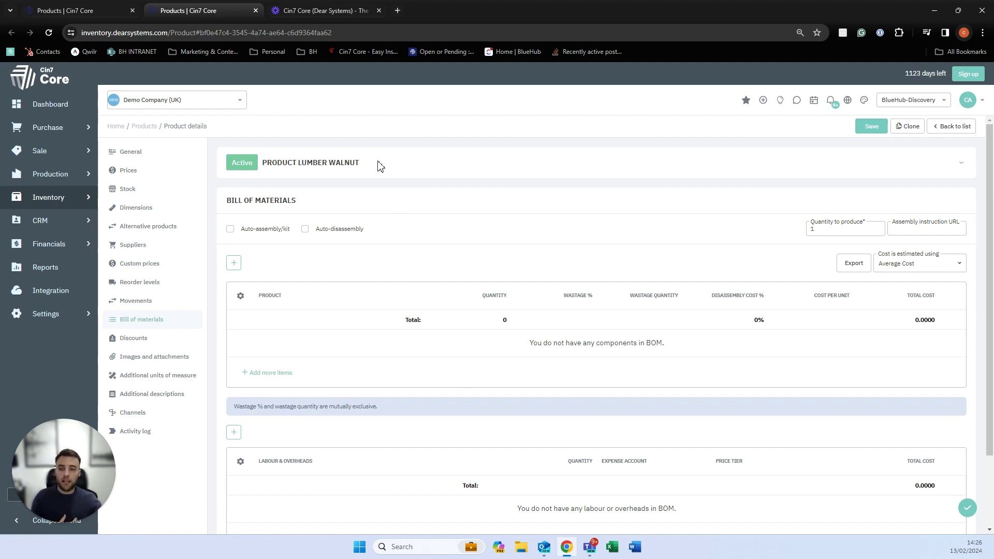
# Add COMP: Component A and COMPB: Component B lines to the bill of materials.
pyautogui.moveTo(366, 163); pyautogui.dragTo(300, 160)
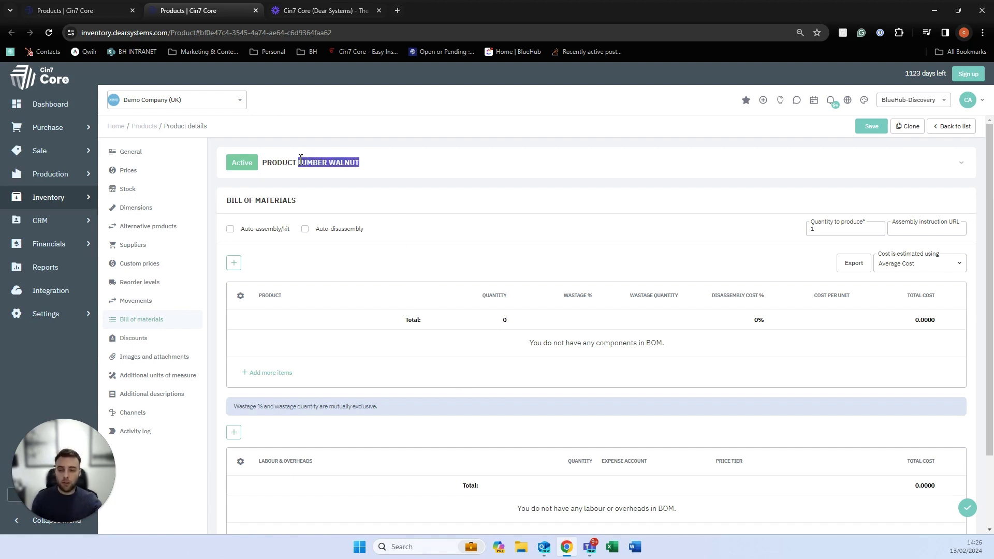
pyautogui.click(234, 263)
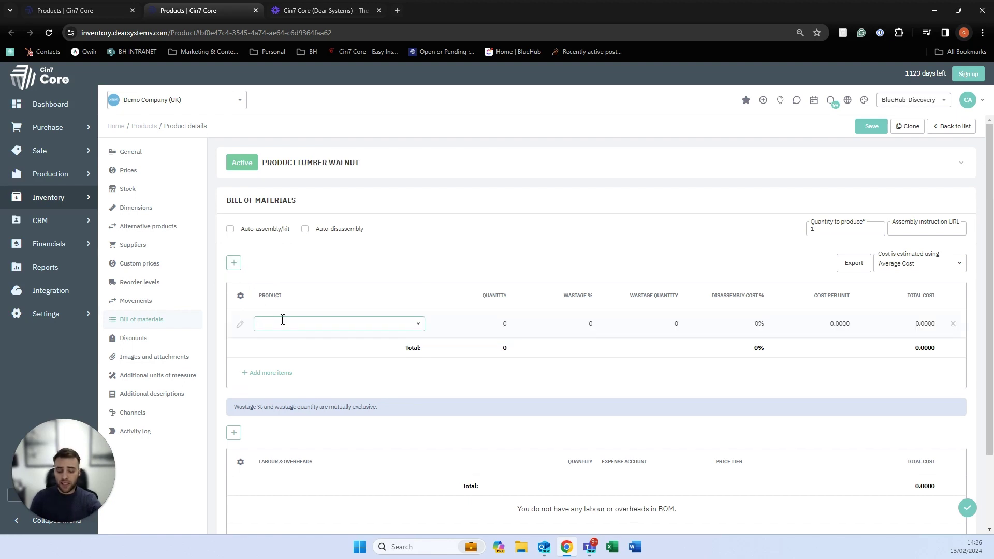
pyautogui.write('comp')
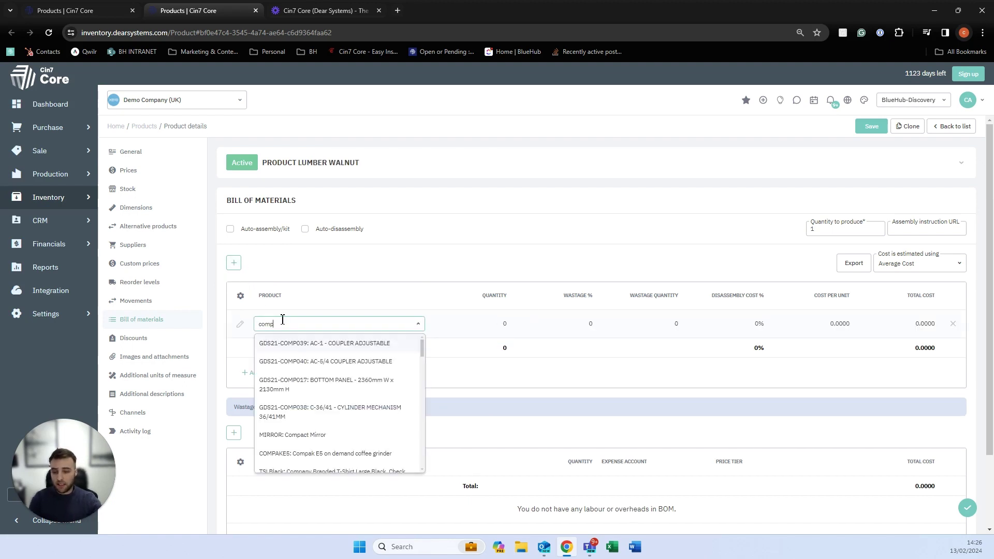
pyautogui.write('onen')
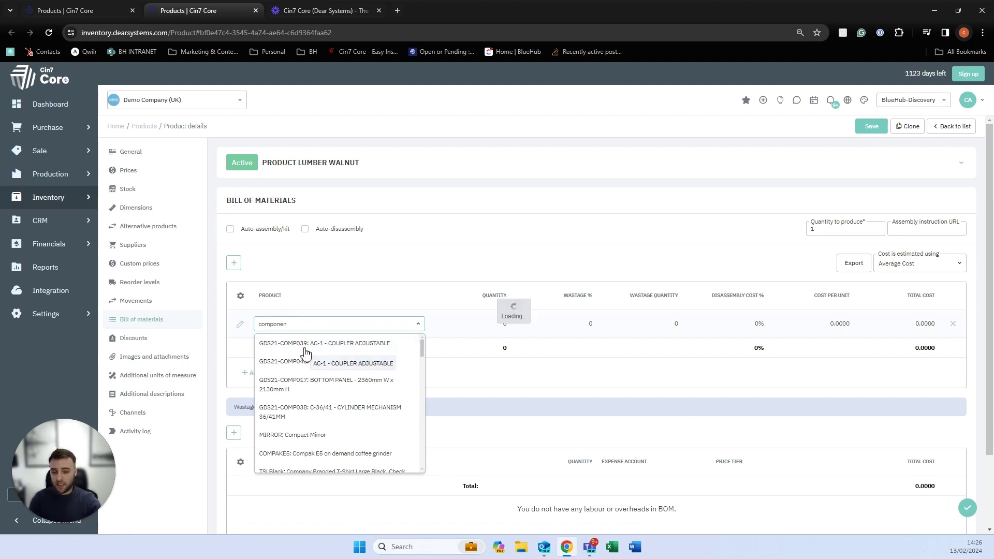
pyautogui.click(305, 347)
pyautogui.click(288, 376)
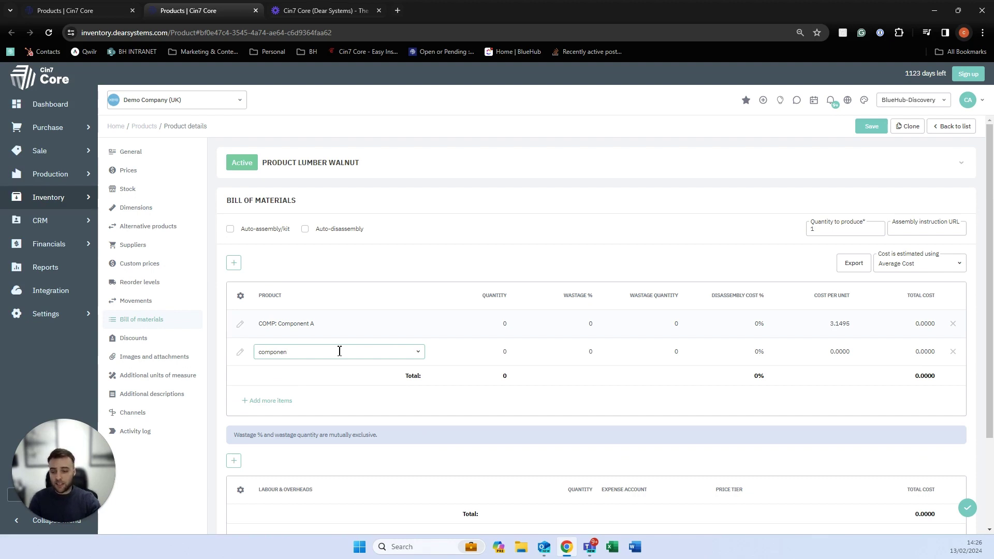
pyautogui.click(321, 406)
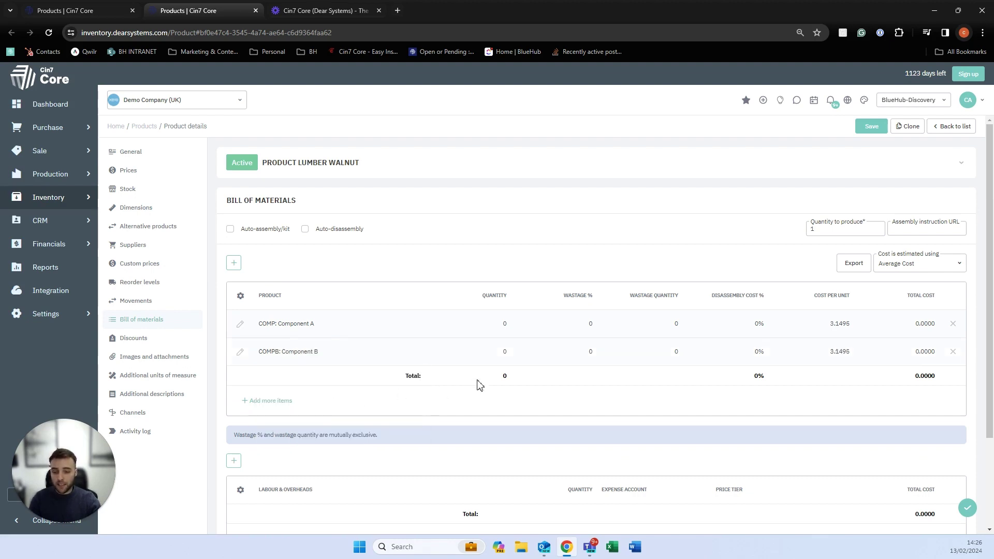
# Set Component A's quantity to 1 and Component B's quantity to 2.
pyautogui.click(510, 322)
pyautogui.write('1')
pyautogui.press('Tab')
pyautogui.click(508, 348)
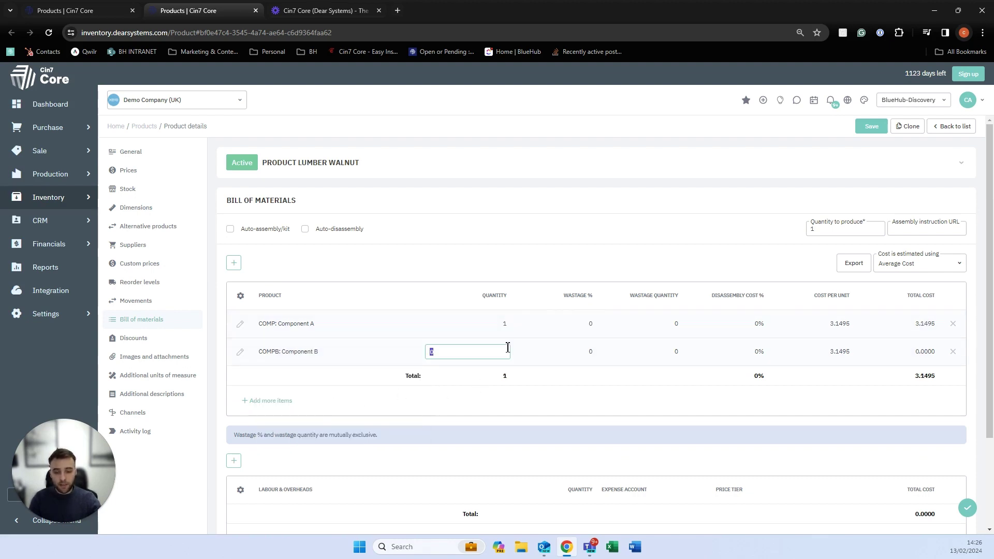
pyautogui.click(508, 413)
pyautogui.scroll(-2, 452, 413)
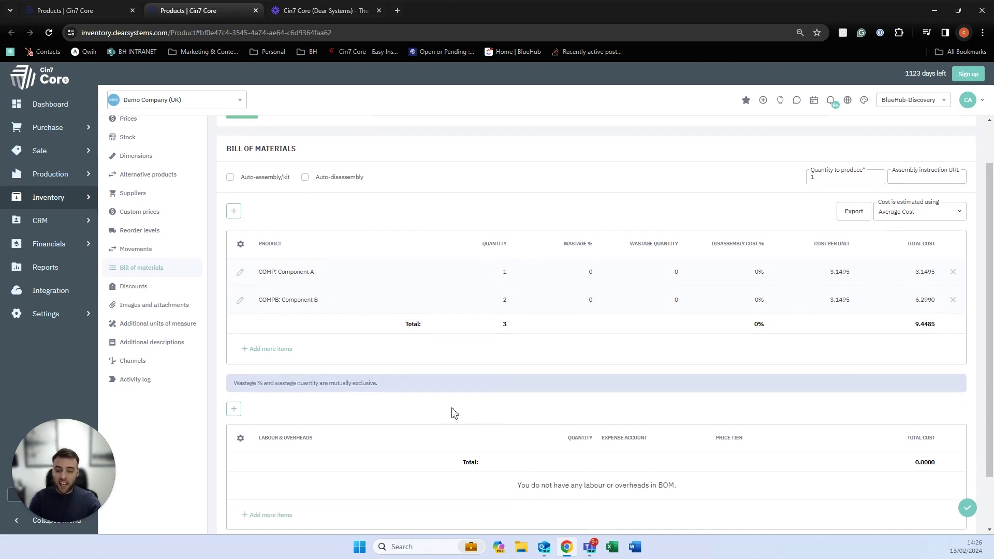
# Add a Labour line under Labour & Overheads with quantity 1.
pyautogui.click(235, 345)
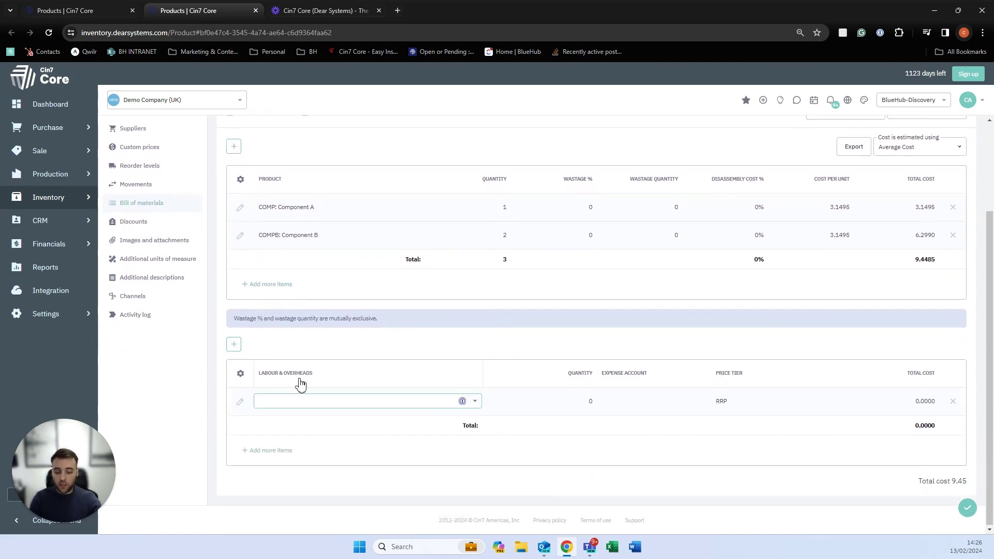
pyautogui.write('labour')
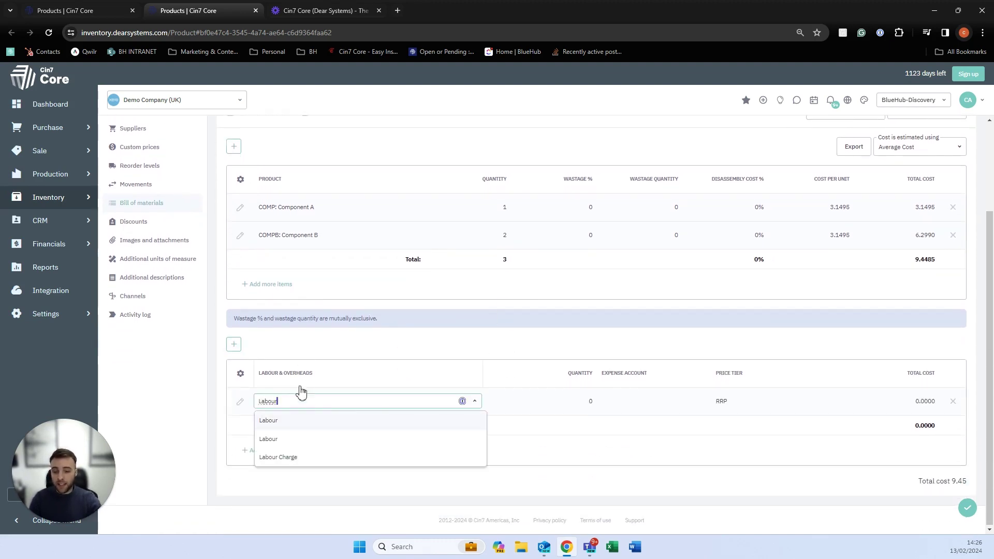
pyautogui.click(296, 427)
pyautogui.click(603, 405)
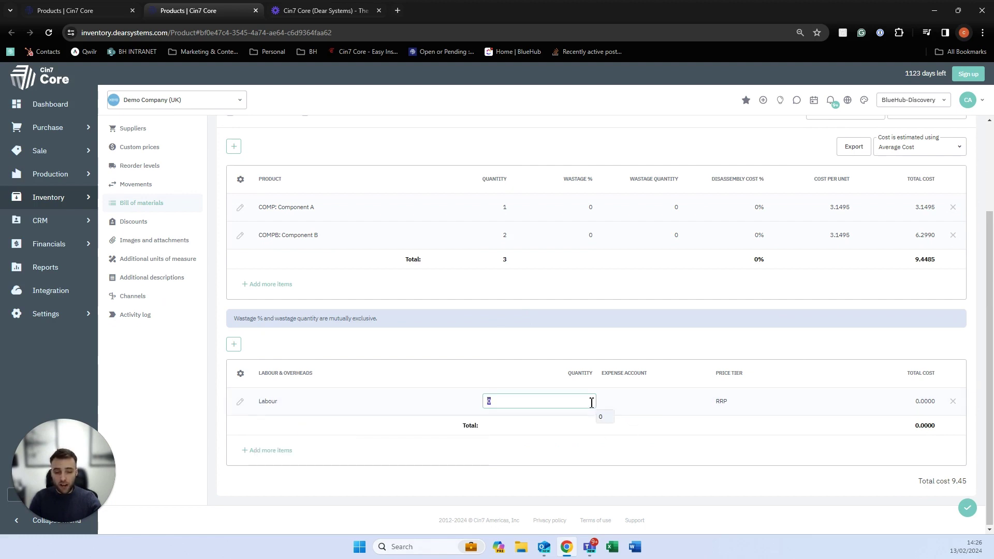
pyautogui.write('1')
pyautogui.click(678, 458)
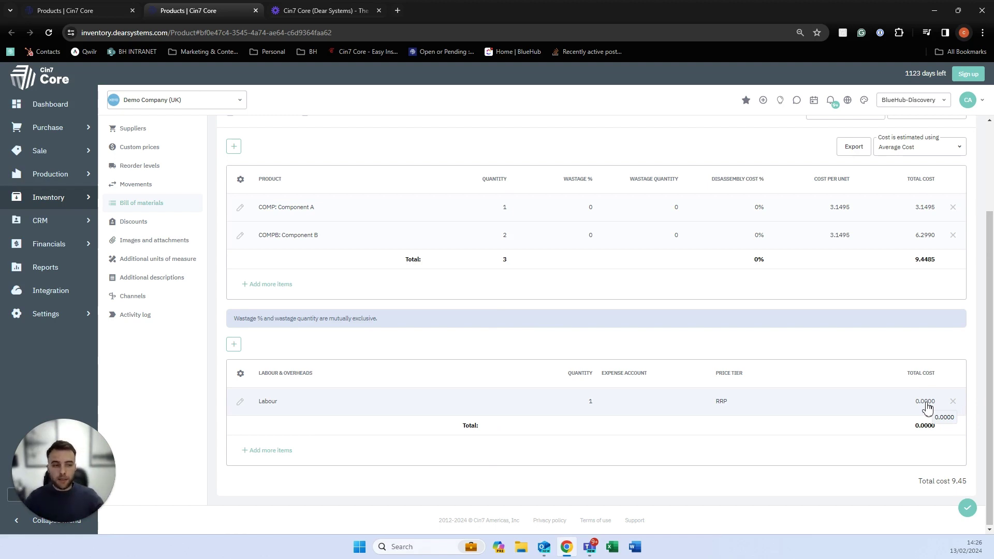
pyautogui.scroll(3, 927, 408)
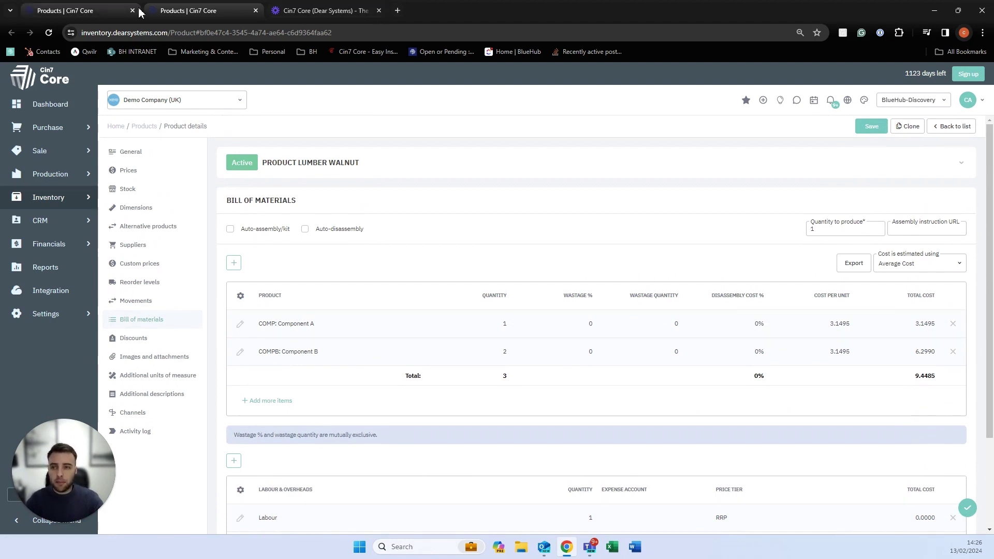
# In a duplicated tab, start a new assembly order located at Main Warehouse.
pyautogui.rightClick(155, 12)
pyautogui.click(195, 103)
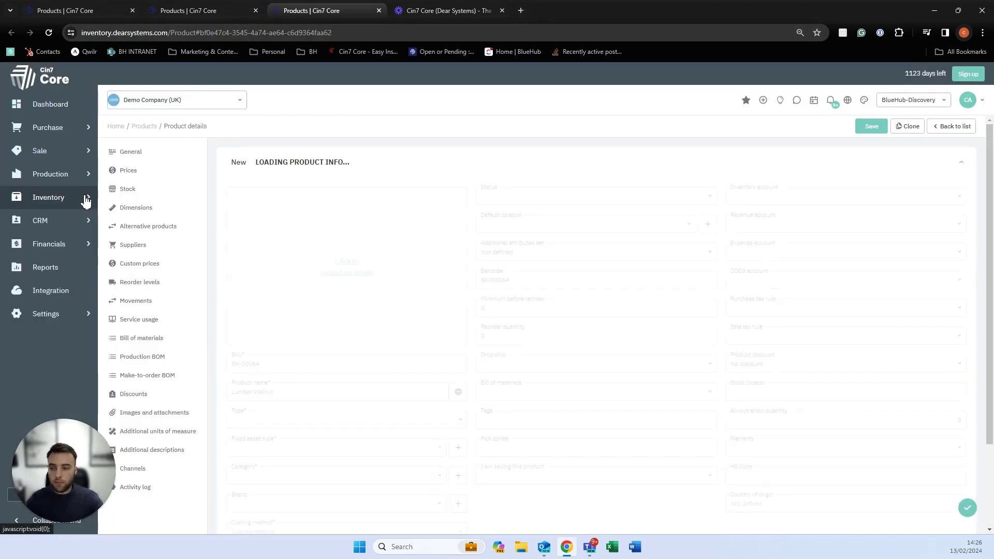
pyautogui.moveTo(86, 202)
pyautogui.moveTo(86, 176)
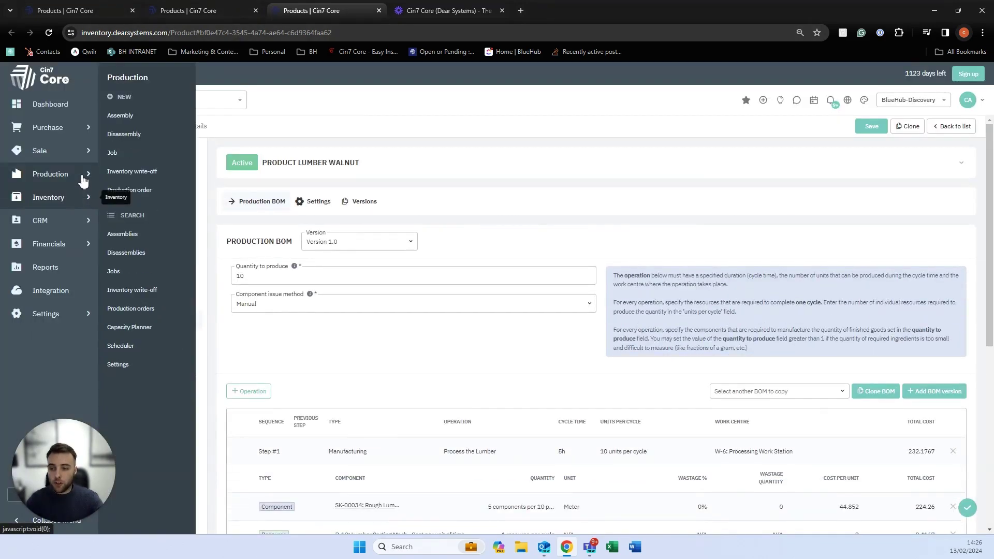
pyautogui.click(119, 116)
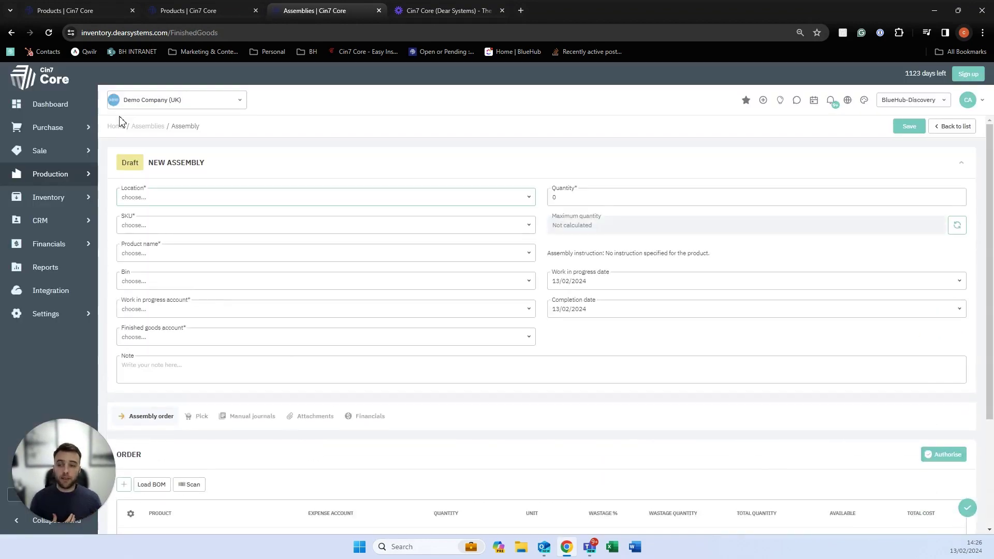
pyautogui.click(528, 203)
pyautogui.scroll(-2, 297, 282)
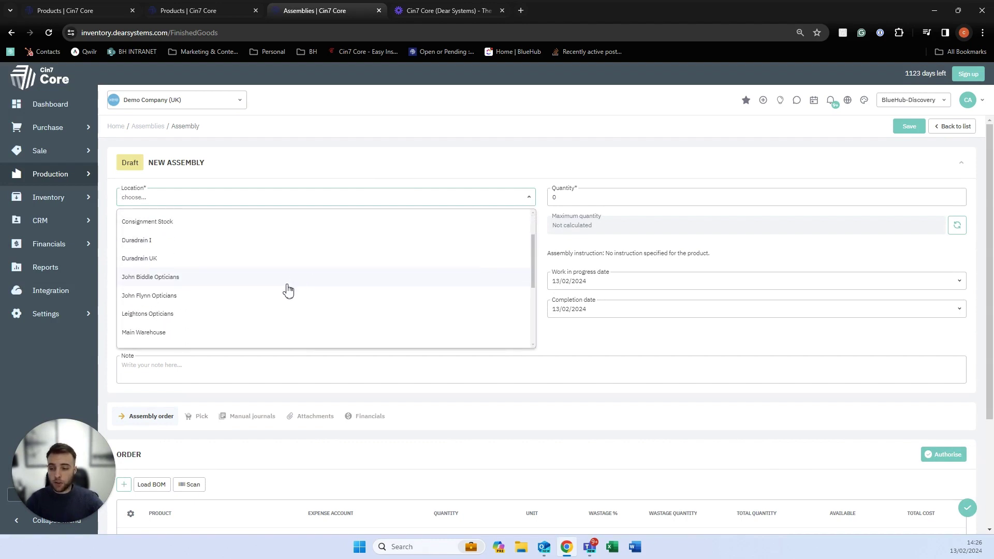
pyautogui.click(249, 330)
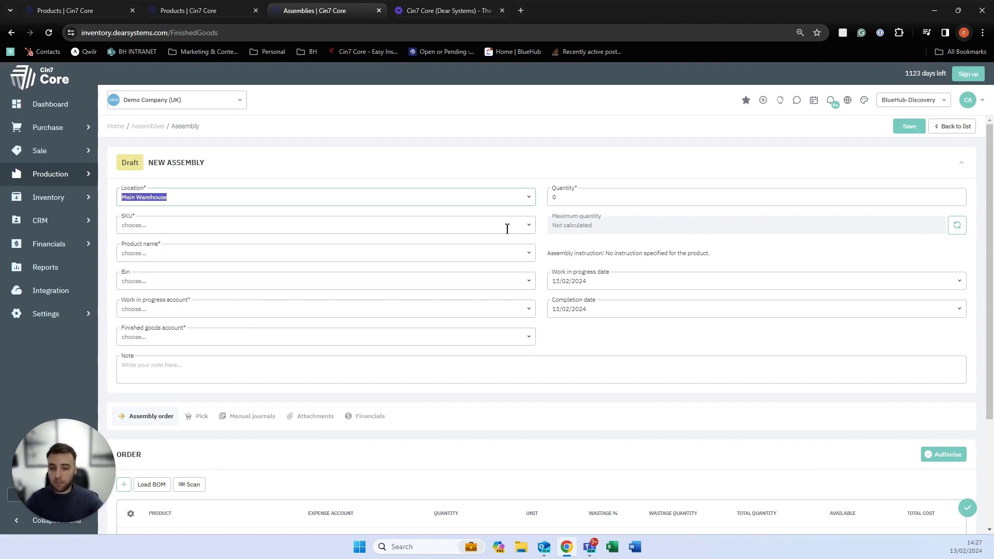
# Choose 8037707ASSY as the product to assemble and set the quantity to 1.
pyautogui.click(529, 228)
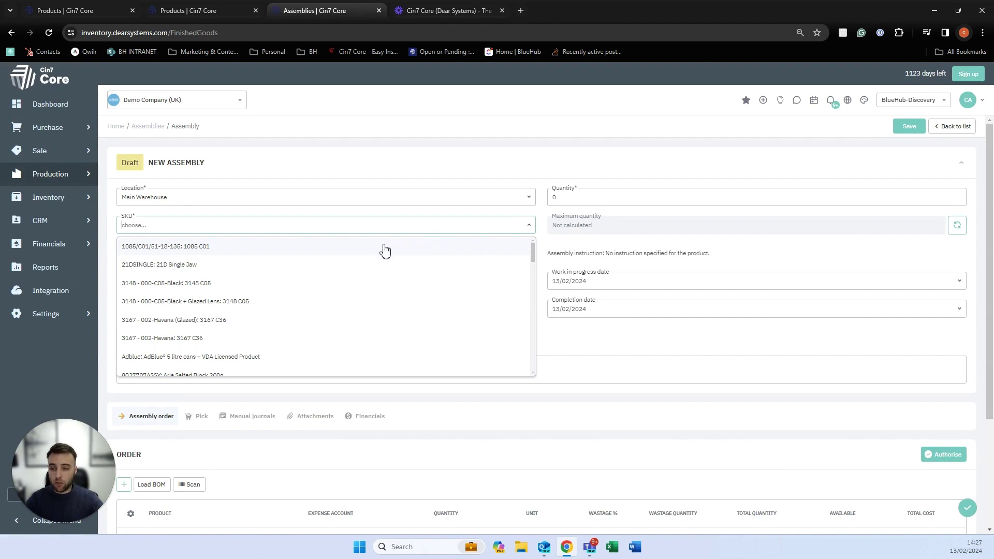
pyautogui.write('t')
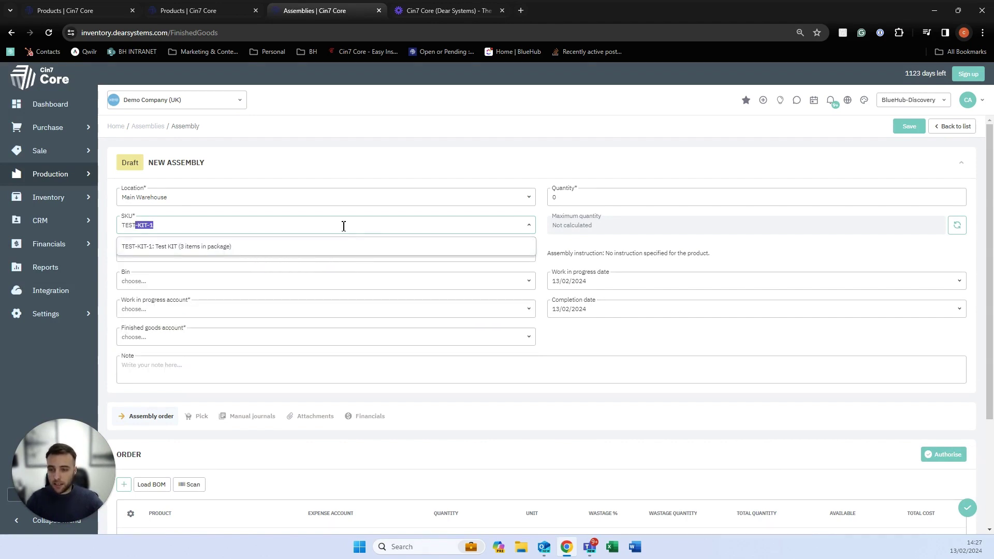
pyautogui.press('Right')
pyautogui.hotkey('ctrl', 'a')
pyautogui.press('BackSpace')
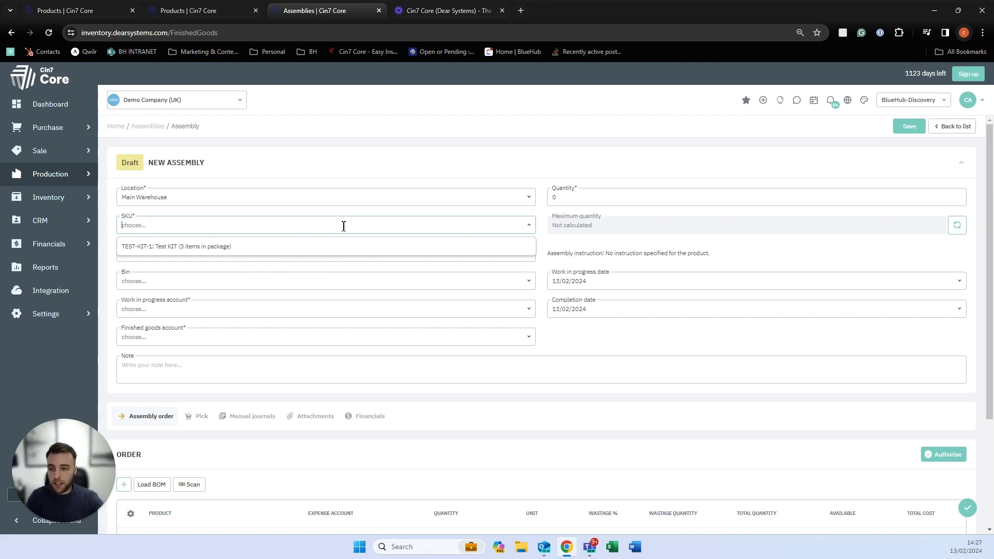
pyautogui.scroll(-3, 329, 287)
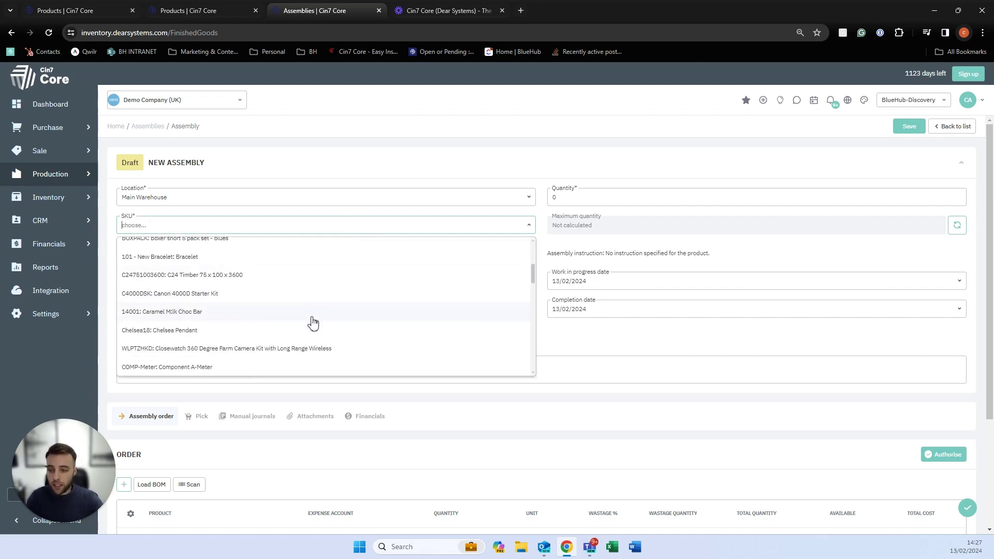
pyautogui.scroll(-1, 313, 324)
pyautogui.scroll(-1, 313, 324)
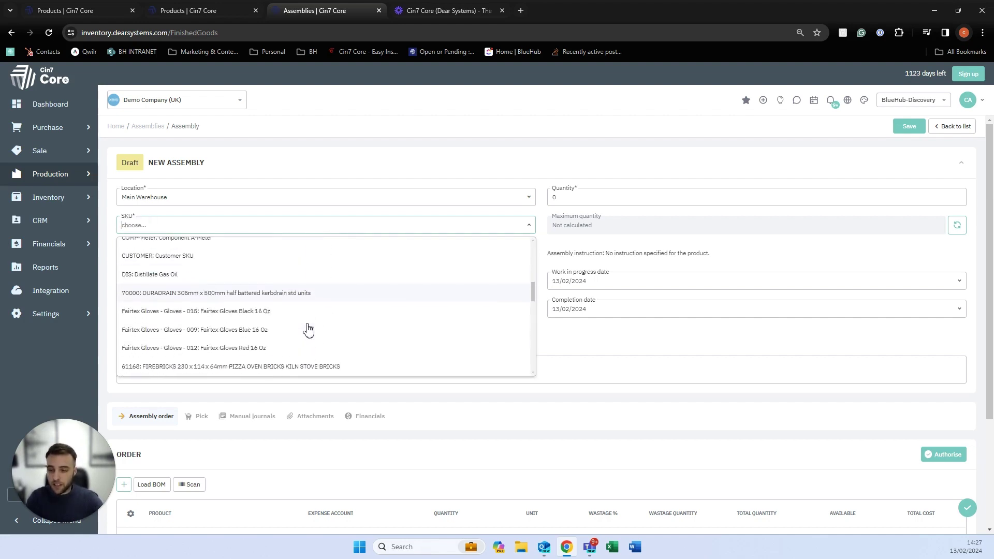
pyautogui.scroll(3, 300, 322)
pyautogui.scroll(1, 299, 322)
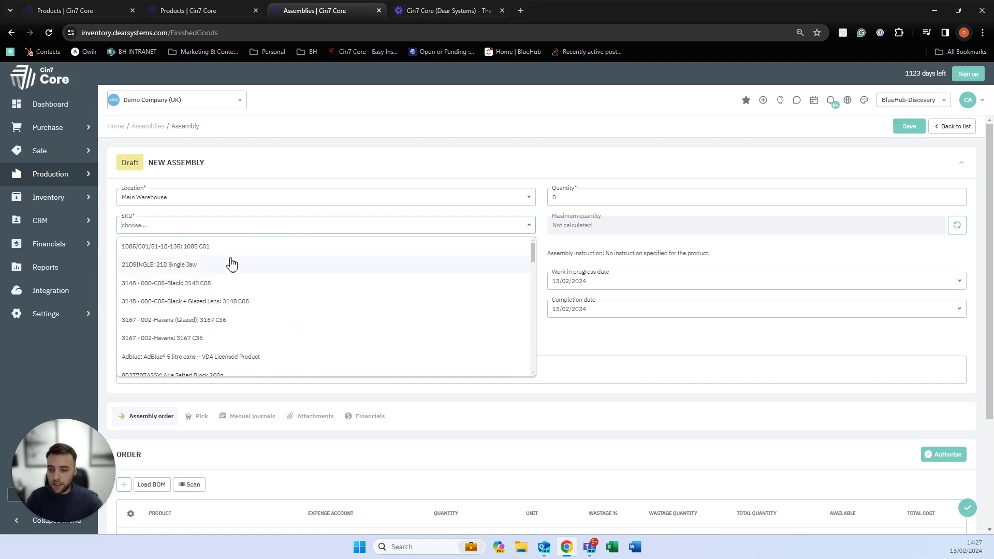
pyautogui.scroll(-2, 228, 298)
pyautogui.scroll(1, 228, 297)
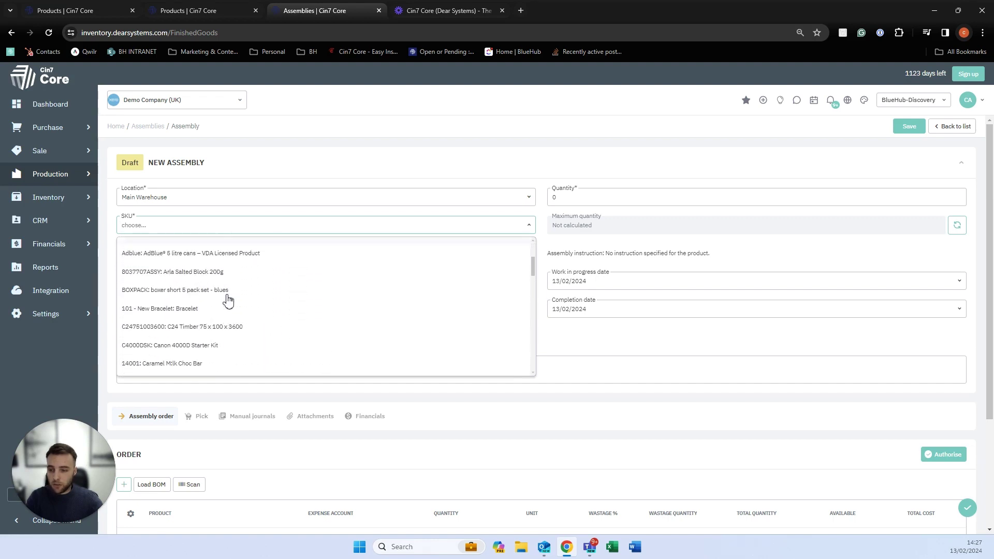
pyautogui.click(191, 271)
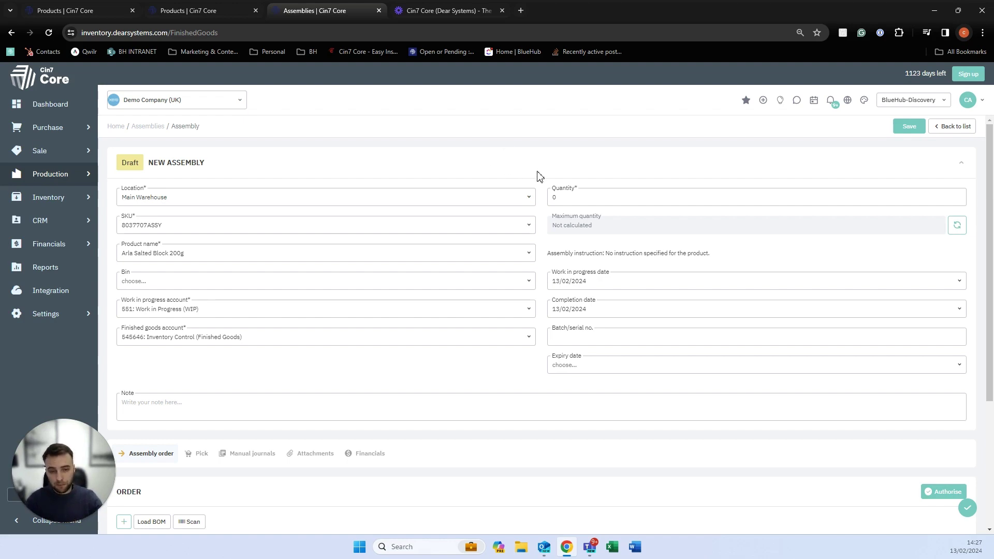
pyautogui.click(550, 191)
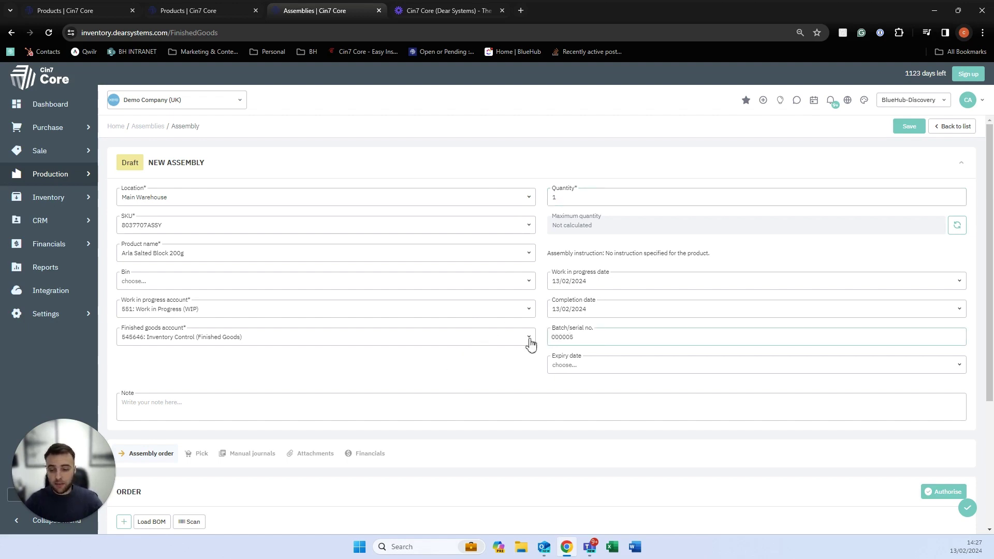
pyautogui.scroll(-3, 530, 340)
# Load the bill of materials into the assembly order and review its lines.
pyautogui.click(149, 372)
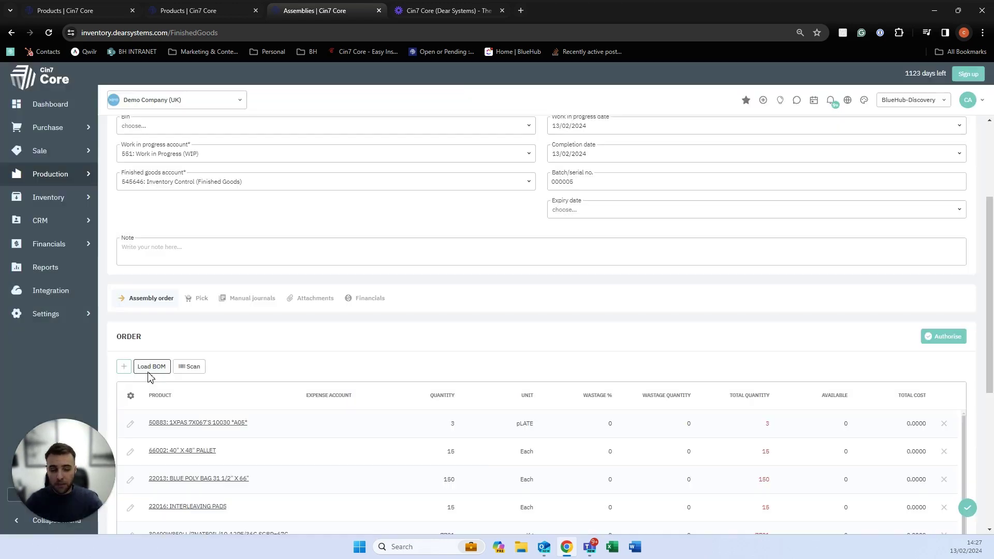
pyautogui.scroll(-1, 161, 372)
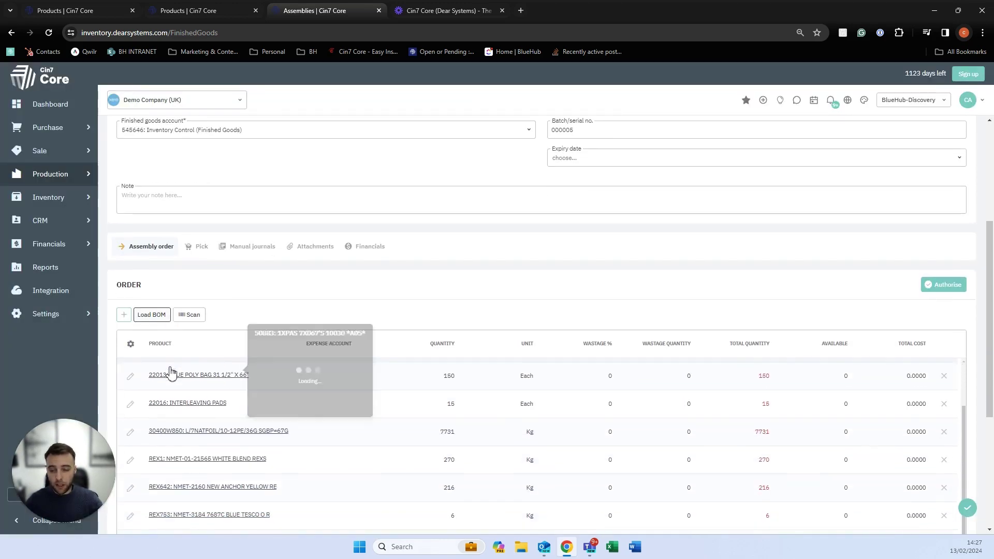
pyautogui.scroll(-1, 258, 393)
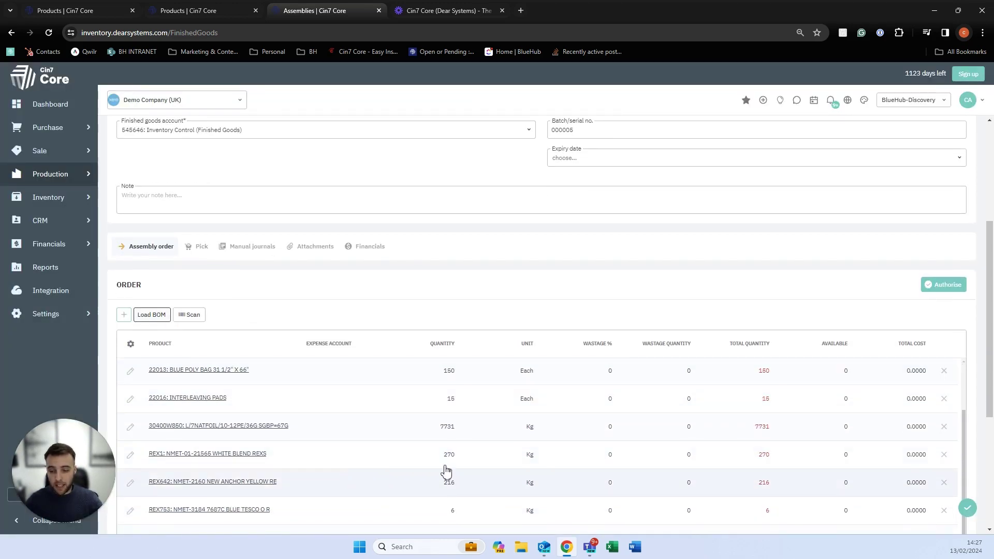
pyautogui.scroll(2, 433, 440)
pyautogui.scroll(-2, 432, 440)
pyautogui.scroll(2, 431, 439)
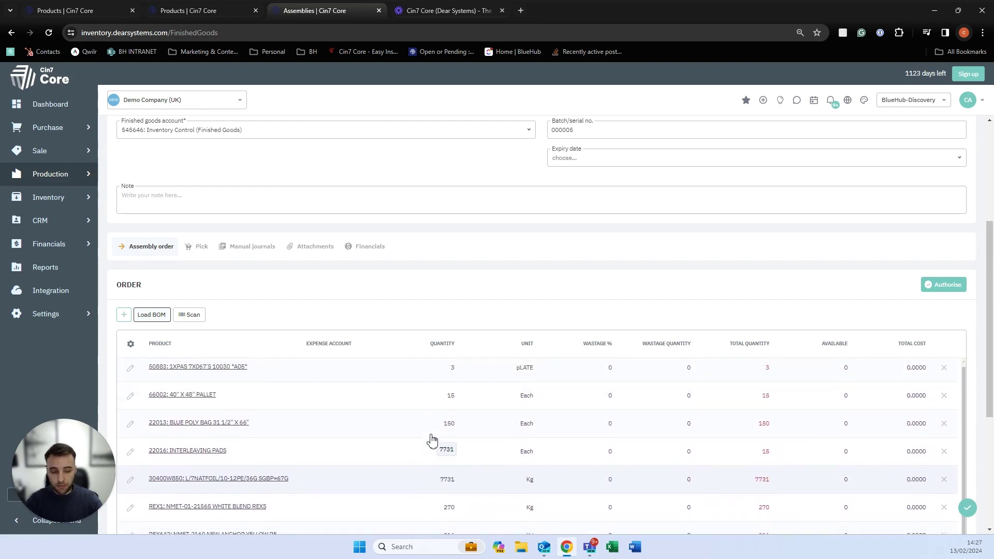
pyautogui.scroll(-2, 408, 269)
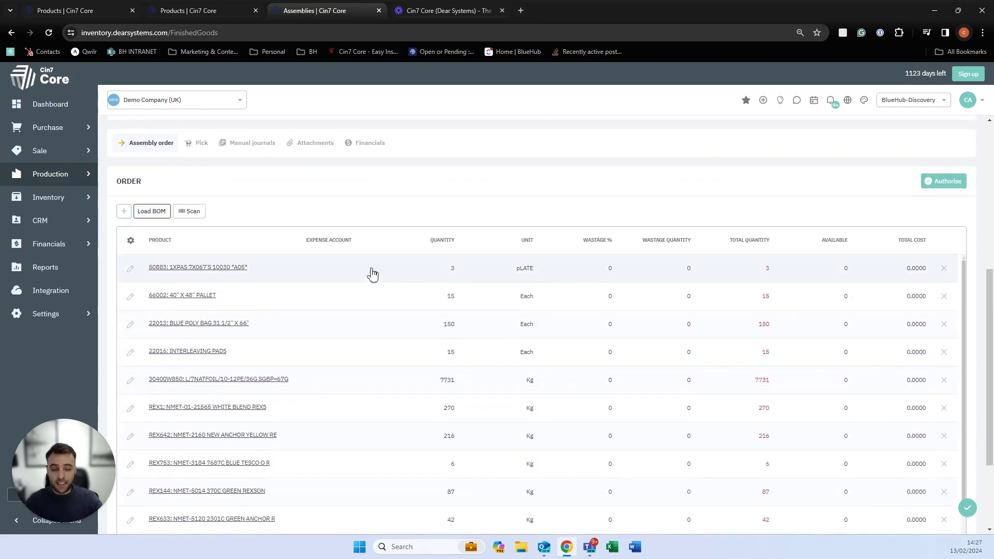
pyautogui.scroll(-1, 422, 330)
pyautogui.scroll(1, 423, 332)
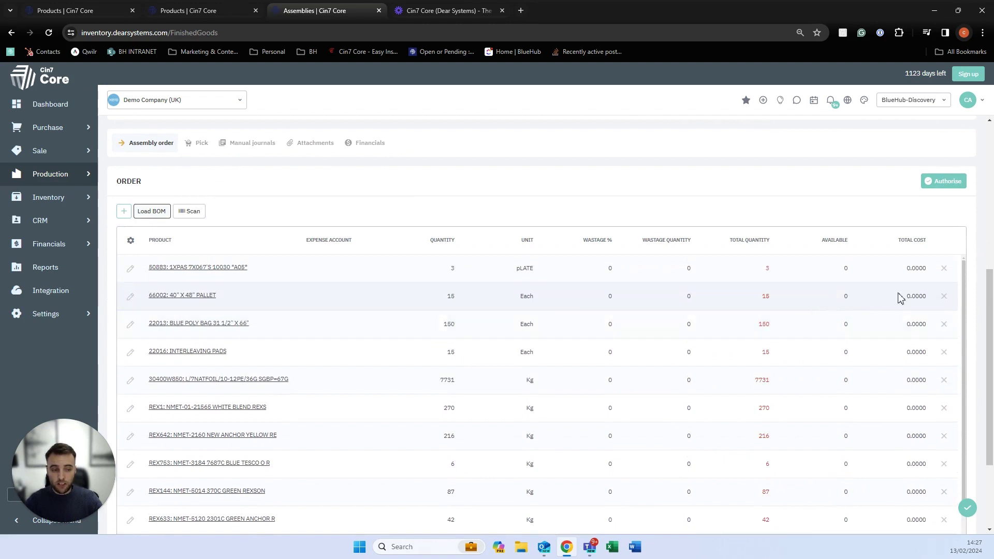
# Remove the 50883, 66002, 22013, 22016 and 30400W850 packaging lines, plus an added empty row.
pyautogui.click(944, 267)
pyautogui.click(944, 268)
pyautogui.click(944, 268)
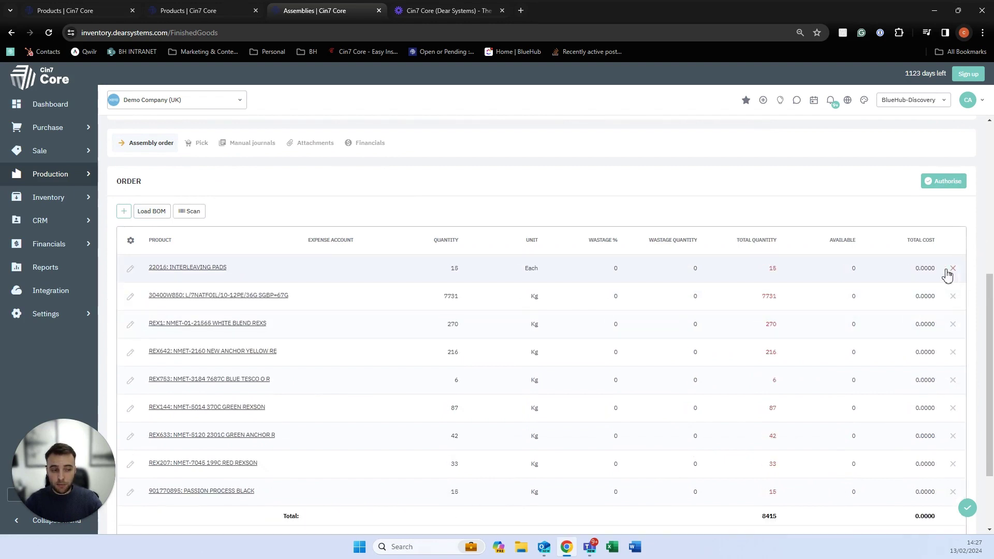
pyautogui.click(944, 268)
pyautogui.click(944, 268)
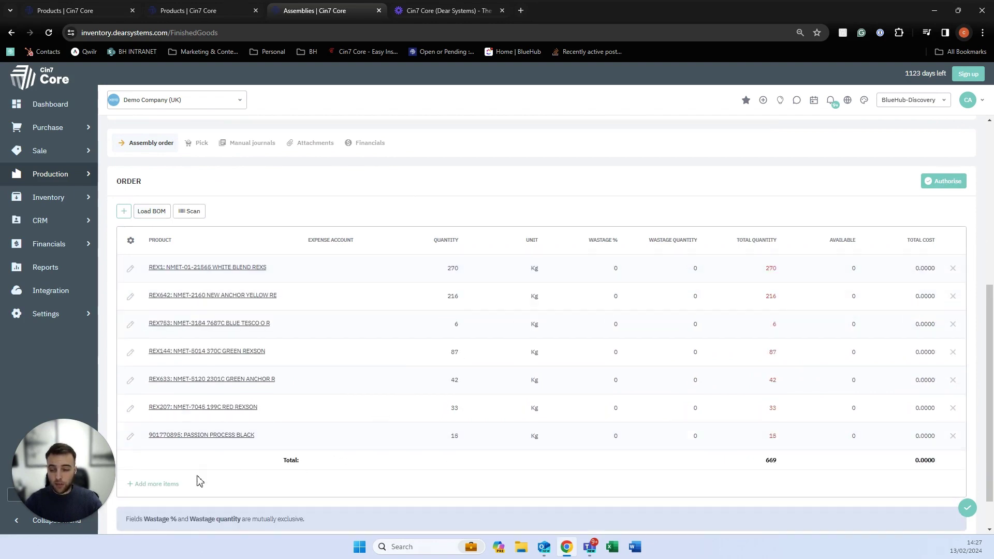
pyautogui.click(170, 484)
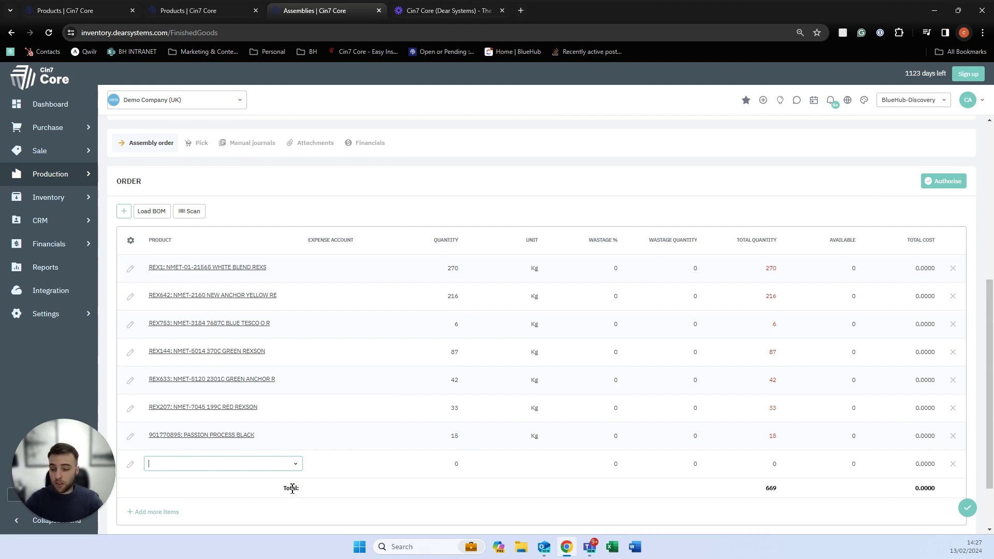
pyautogui.click(954, 465)
pyautogui.scroll(3, 744, 290)
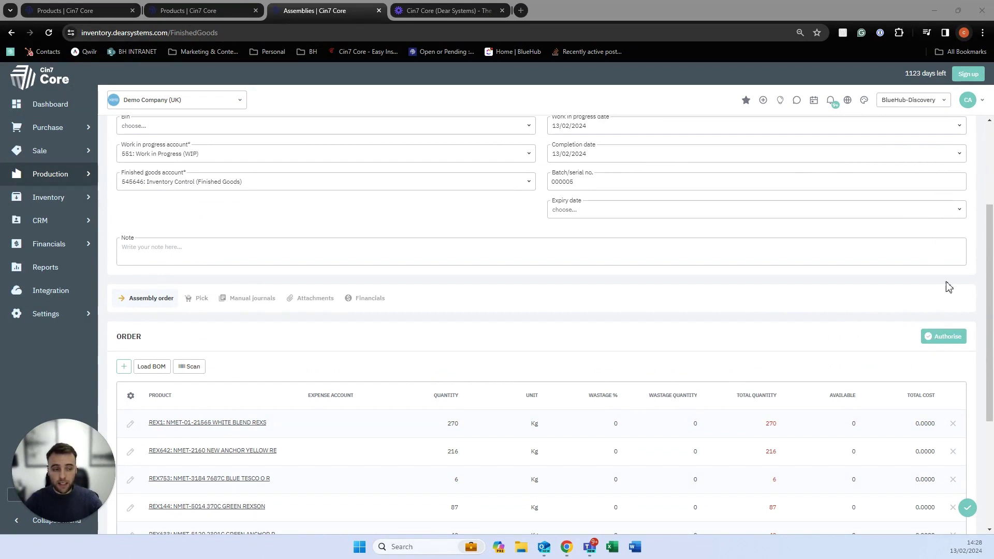
# Authorise the assembly, auto-pick its components from Main Warehouse, and return to the Lumber Walnut product page.
pyautogui.click(939, 338)
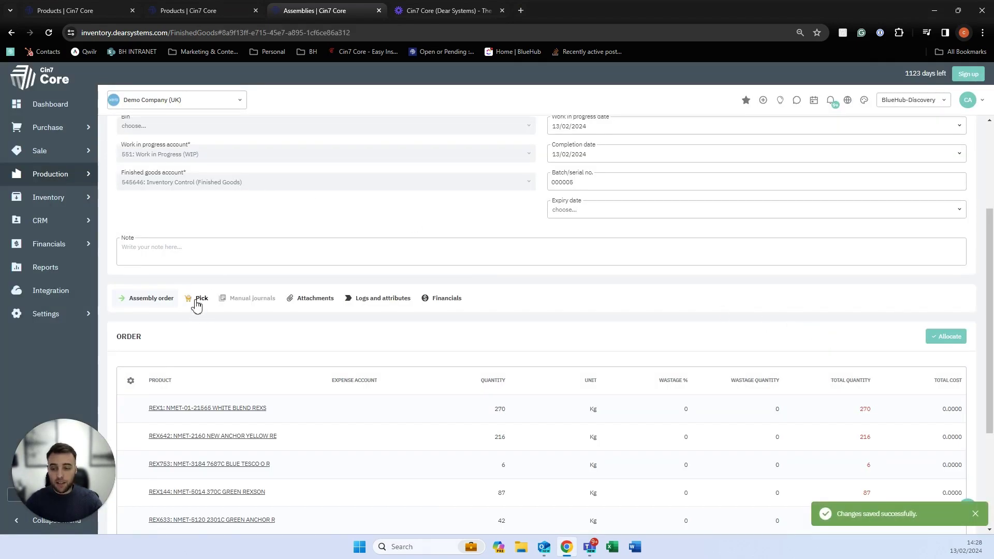
pyautogui.click(200, 300)
pyautogui.click(187, 368)
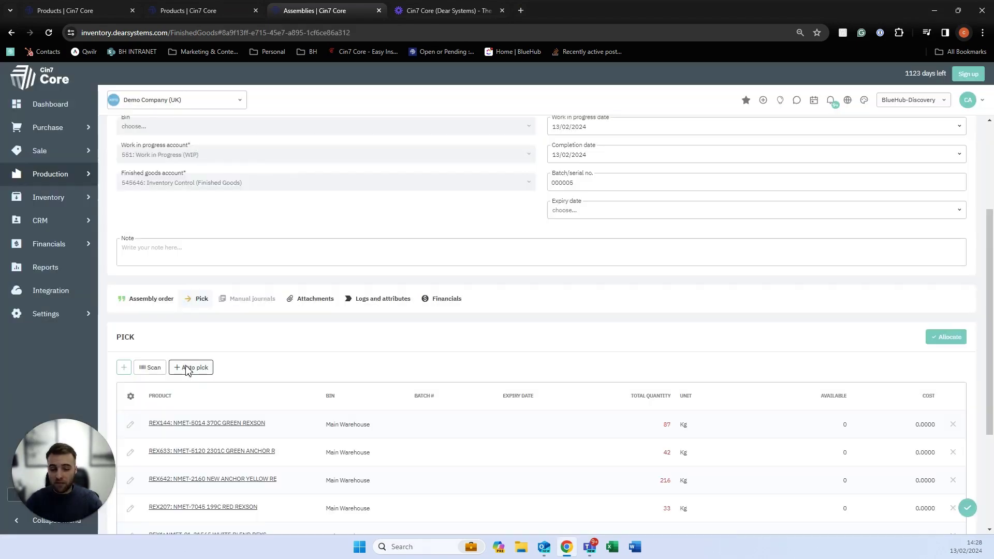
pyautogui.scroll(-1, 188, 367)
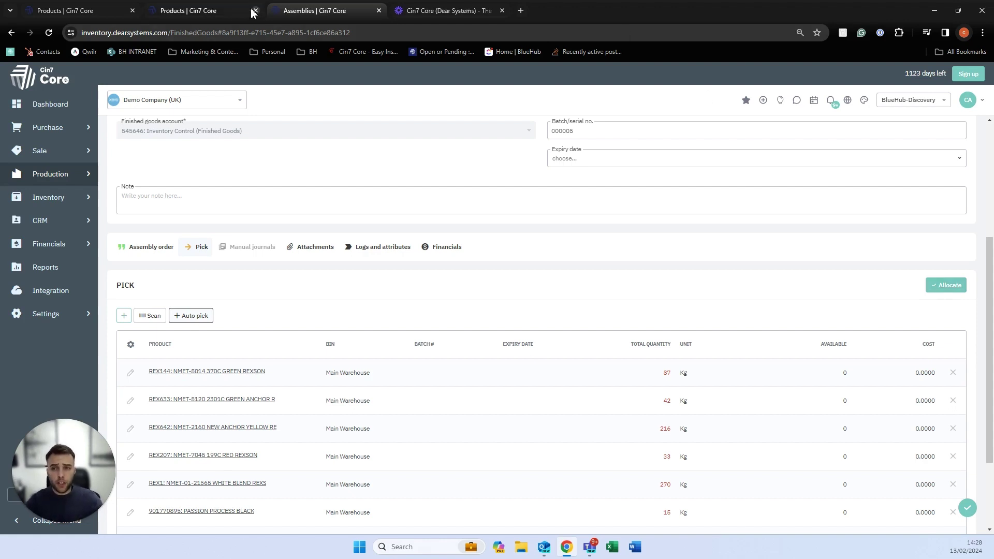
pyautogui.click(218, 12)
# Change Lumber Walnut's bill of materials type to Production BOM on its General details.
pyautogui.click(178, 157)
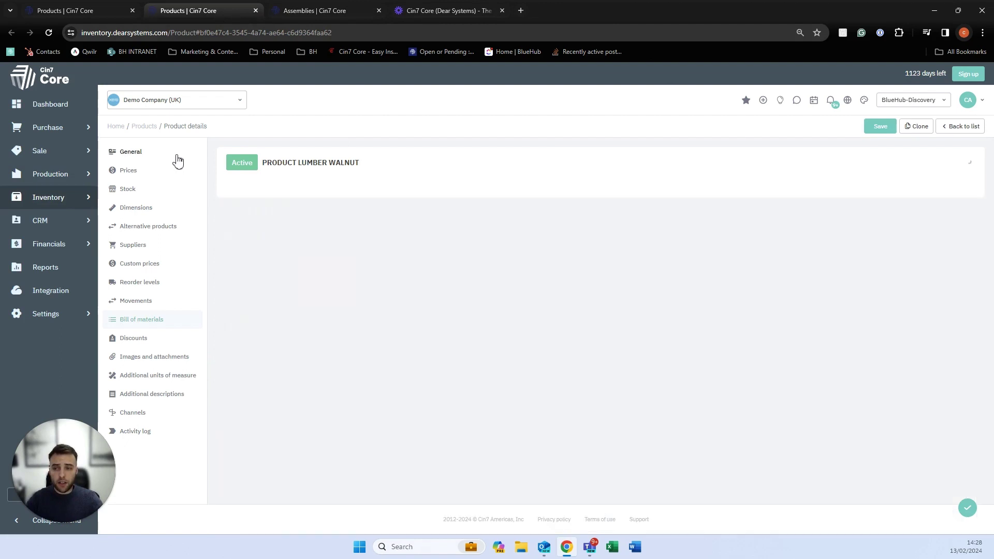
pyautogui.click(709, 395)
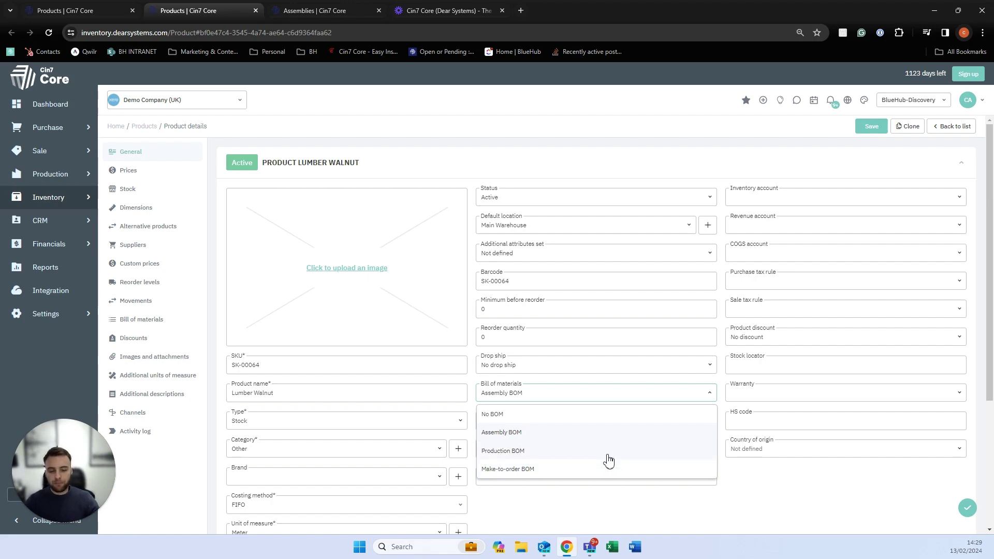
pyautogui.click(609, 457)
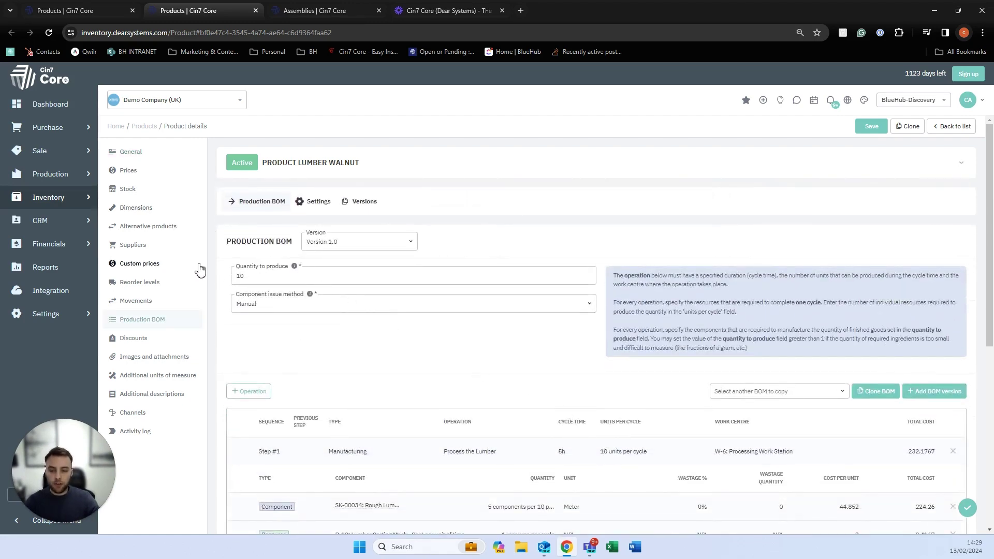
pyautogui.scroll(-1, 165, 299)
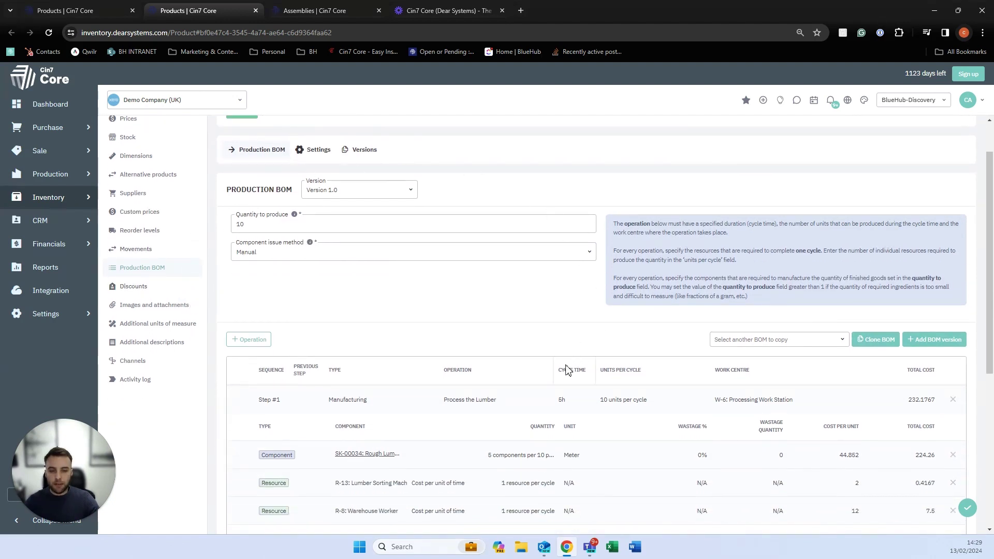
pyautogui.scroll(-1, 518, 370)
pyautogui.scroll(1, 468, 371)
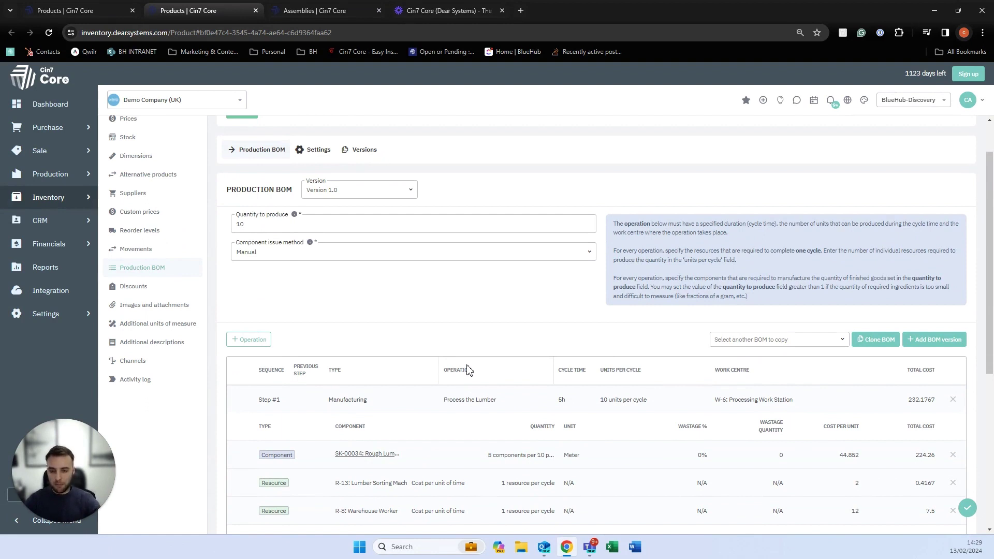
pyautogui.click(414, 197)
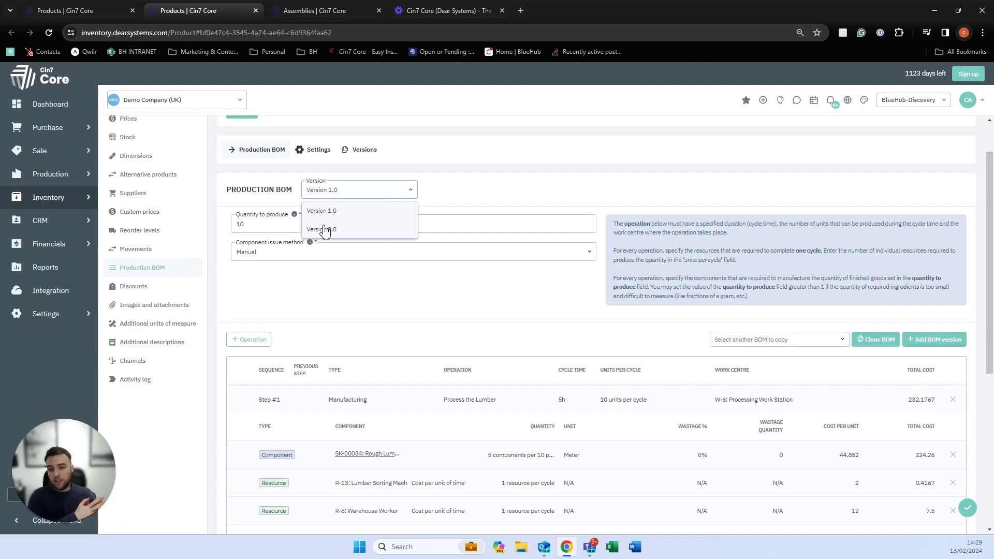
pyautogui.click(327, 290)
pyautogui.doubleClick(300, 224)
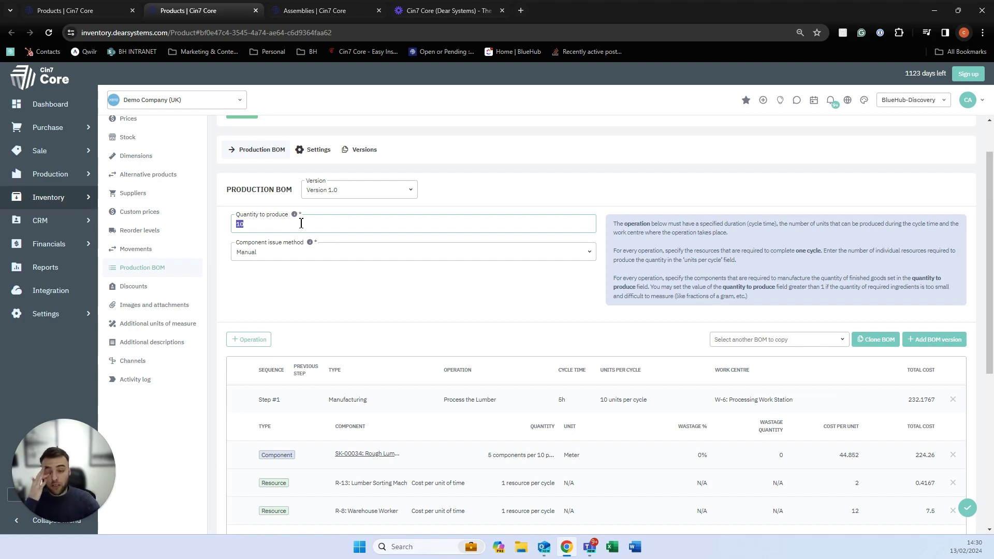
pyautogui.click(593, 255)
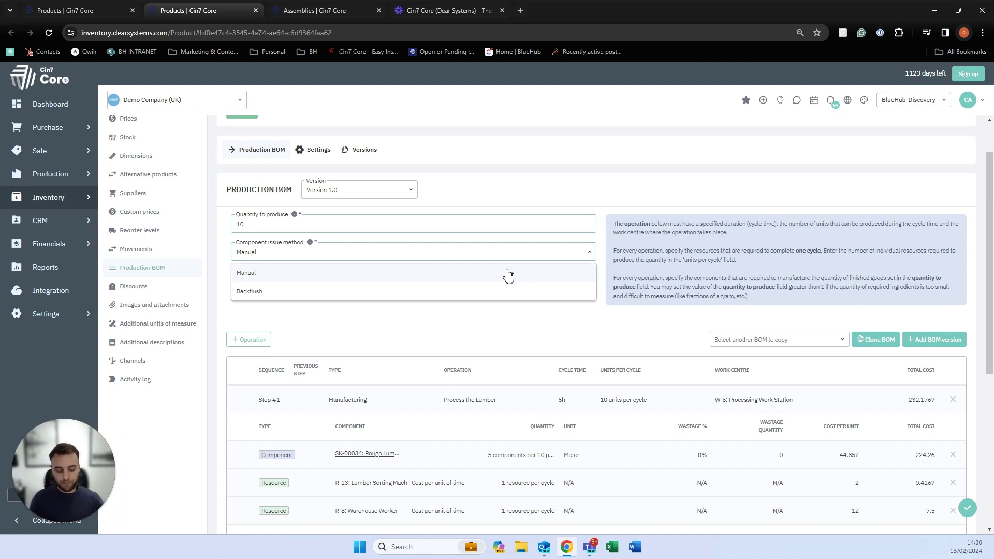
pyautogui.click(508, 273)
pyautogui.scroll(-3, 449, 306)
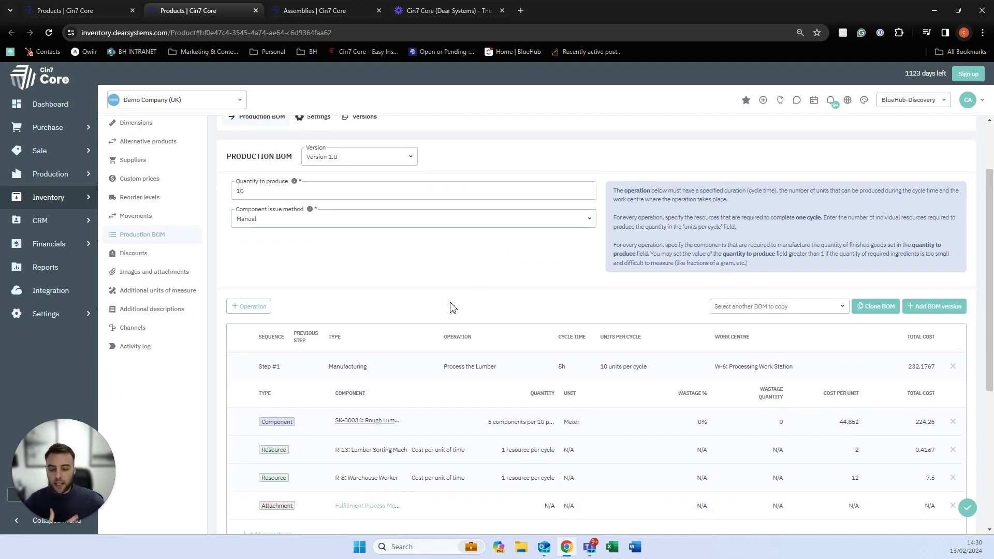
pyautogui.scroll(-2, 434, 324)
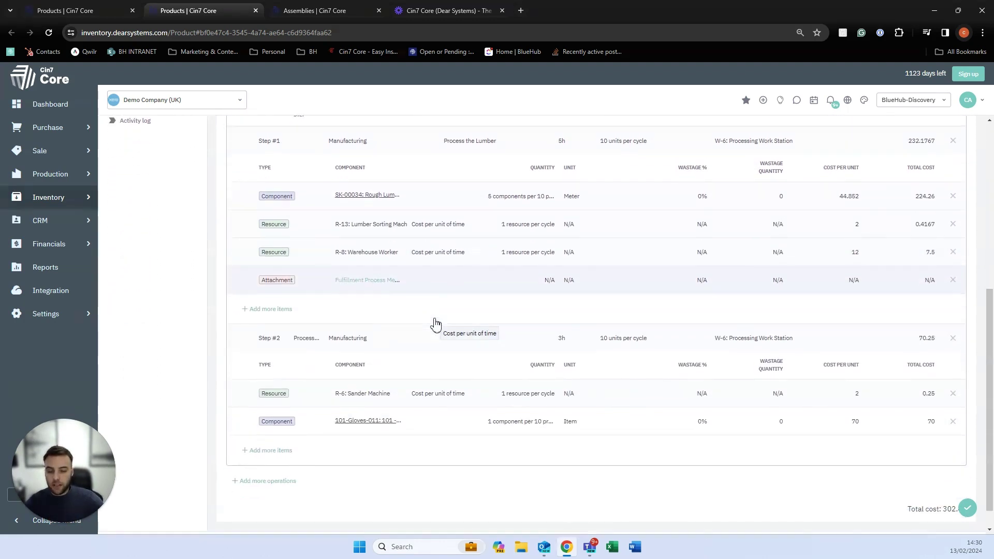
pyautogui.scroll(2, 430, 324)
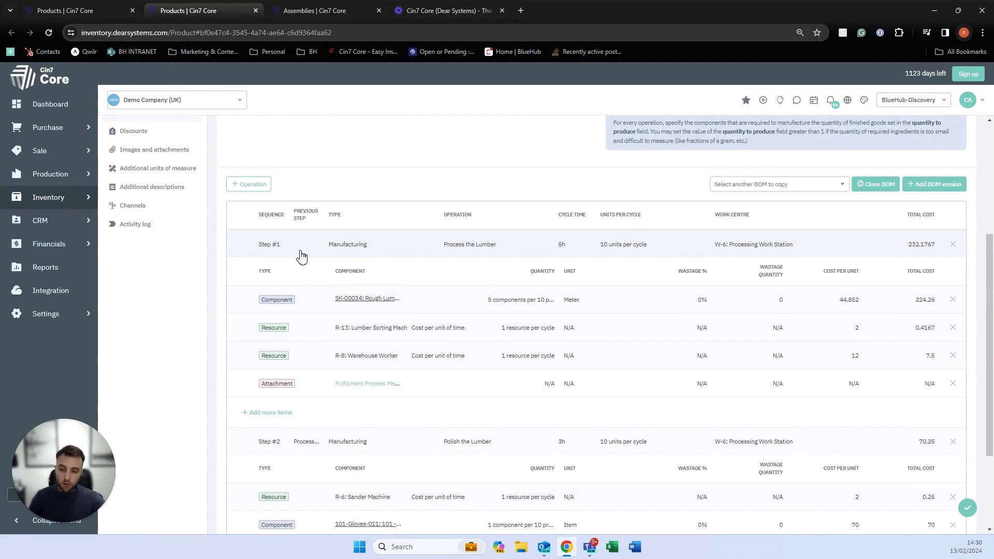
pyautogui.scroll(-1, 301, 257)
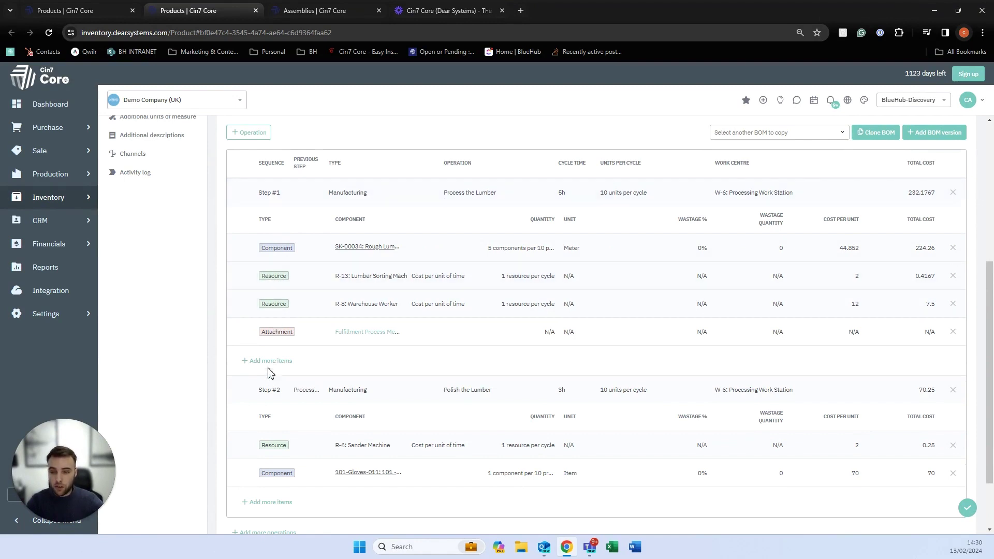
# Check Step #1's operation type choices unchanged, then bring up the component line's type choices.
pyautogui.click(347, 196)
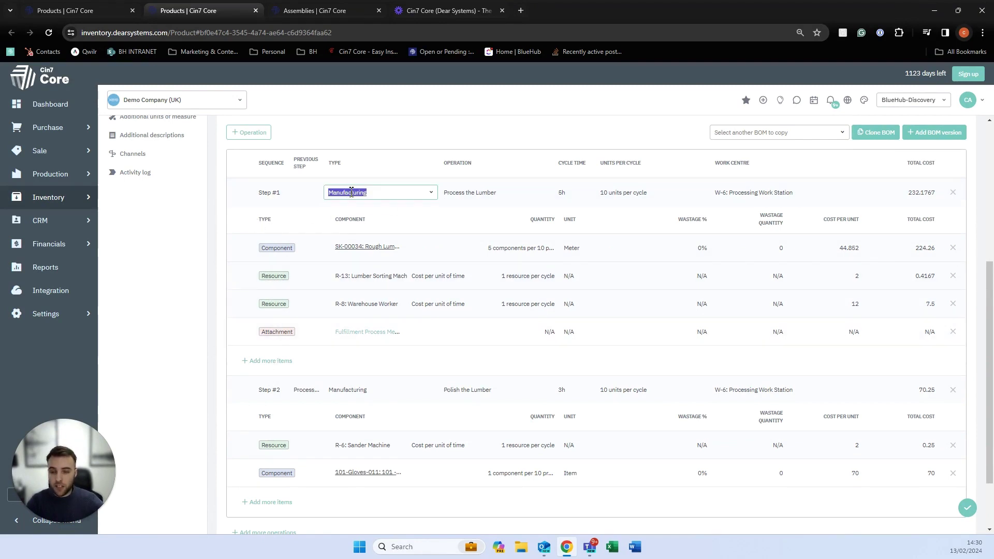
pyautogui.click(431, 195)
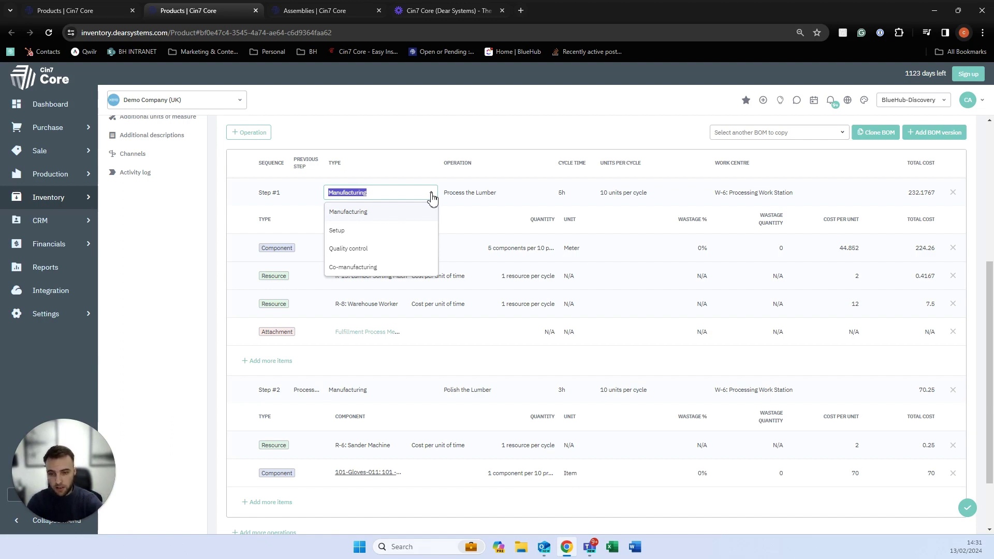
pyautogui.click(103, 330)
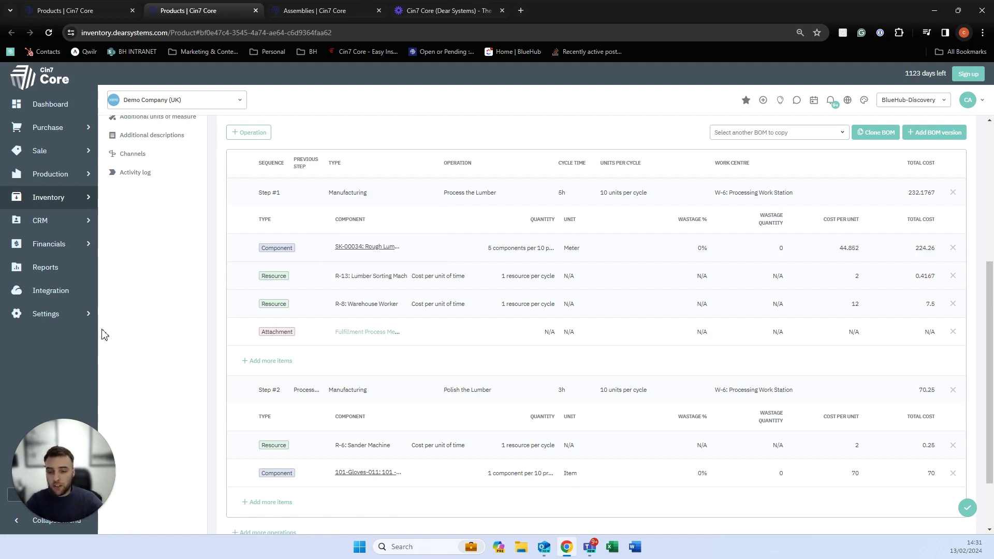
pyautogui.click(274, 252)
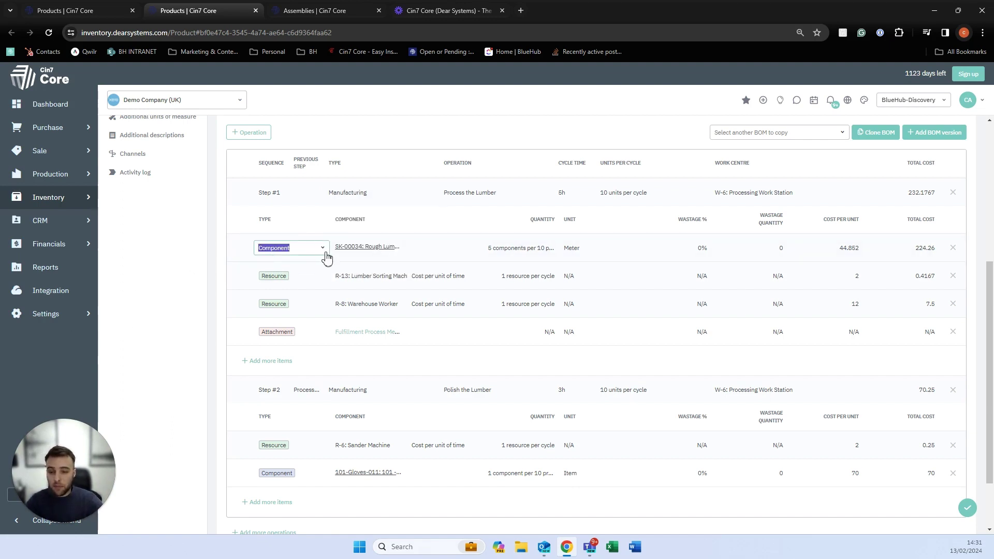
pyautogui.click(324, 251)
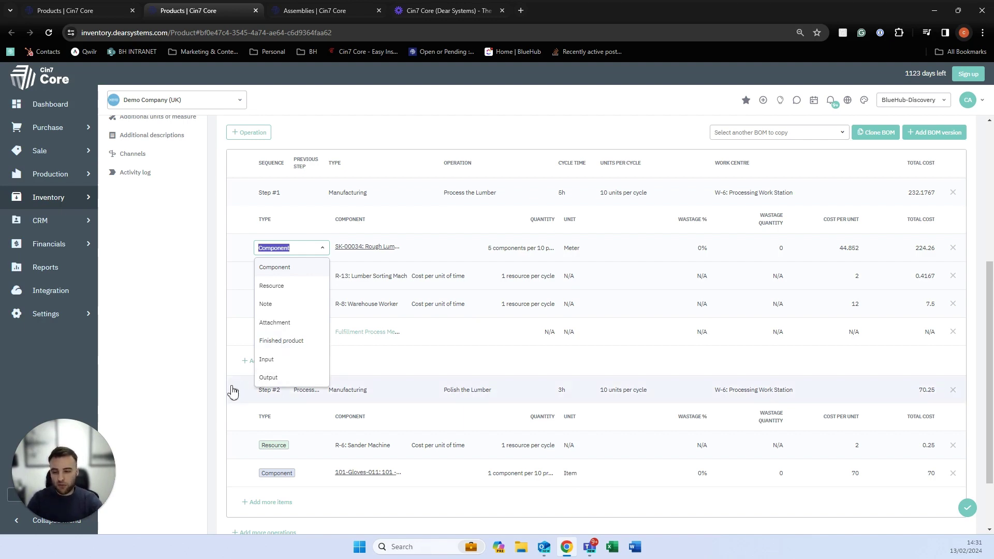
# Make the new Step #1 line an Output line producing Component A.
pyautogui.click(204, 387)
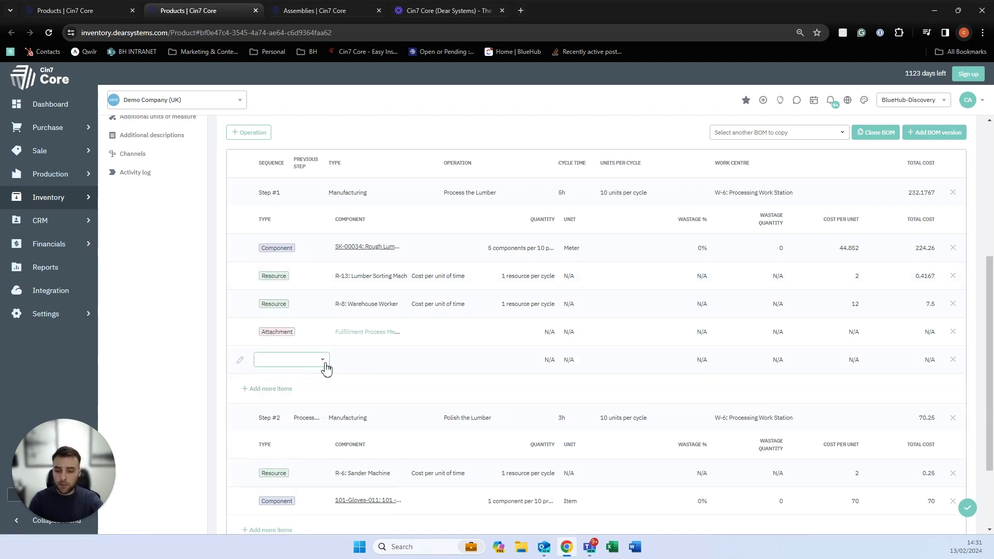
pyautogui.click(322, 361)
pyautogui.click(265, 488)
pyautogui.click(358, 365)
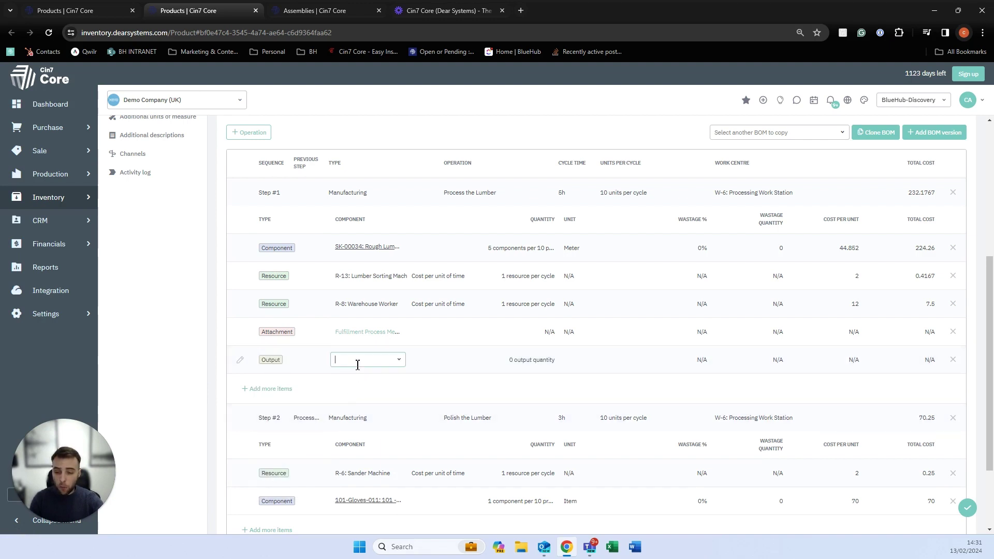
pyautogui.write('comp')
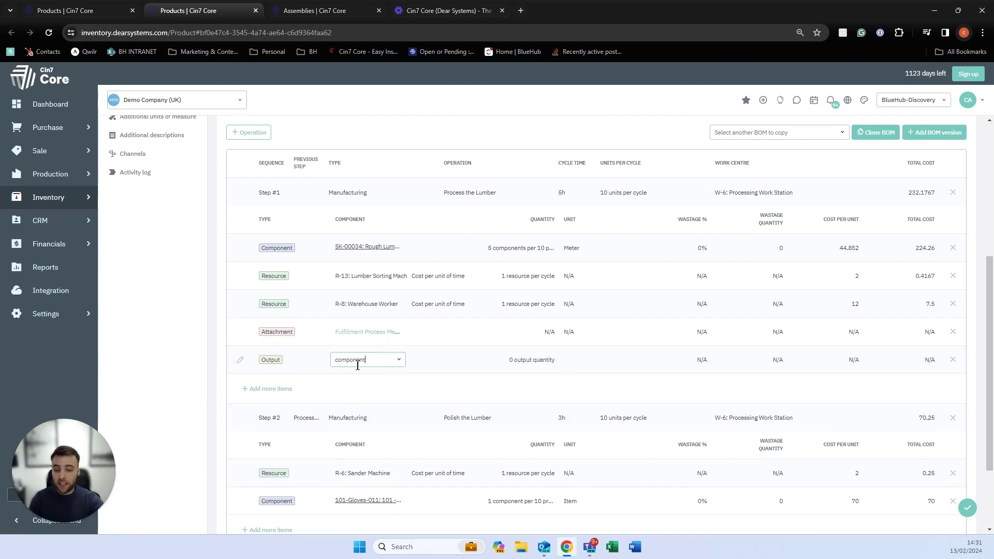
pyautogui.write('onent')
pyautogui.click(367, 384)
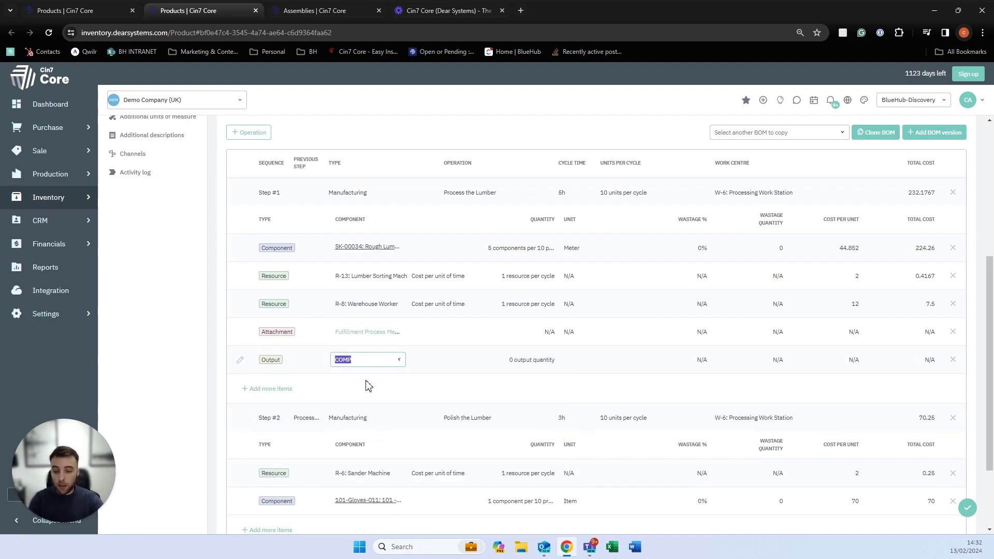
pyautogui.scroll(-2, 197, 409)
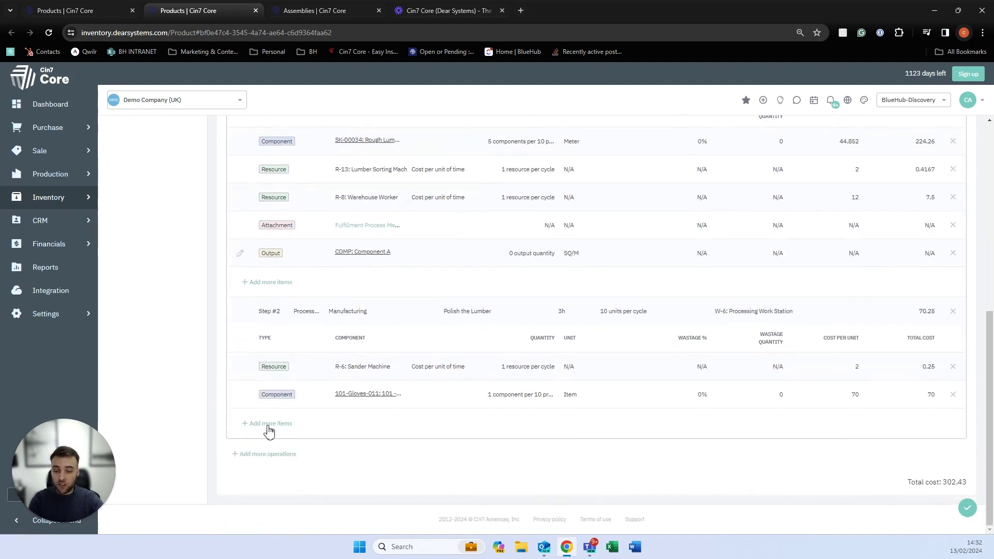
# Add an Input line with no component to Step #2, then delete the trial Output line from Step #1.
pyautogui.click(269, 423)
pyautogui.click(322, 423)
pyautogui.click(278, 396)
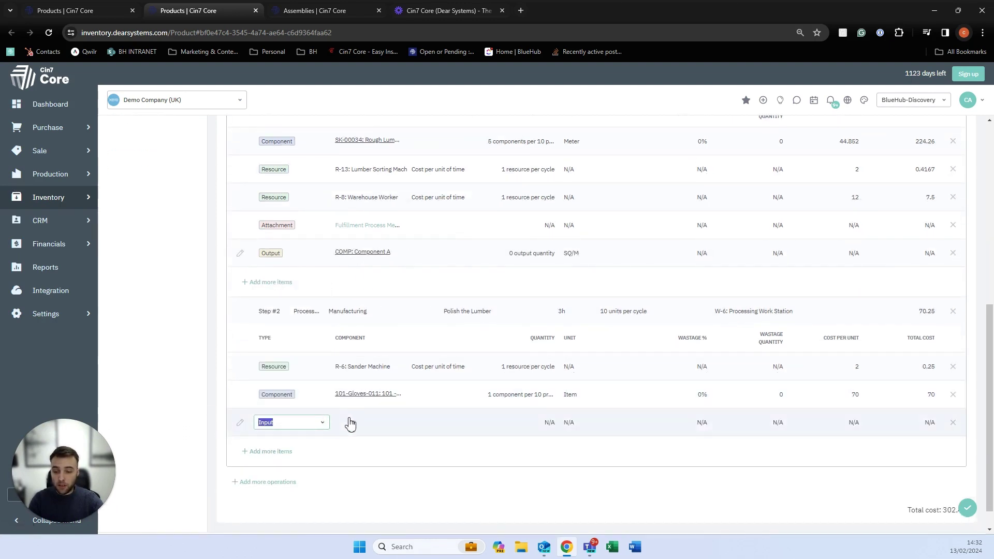
pyautogui.click(351, 423)
pyautogui.write('comp')
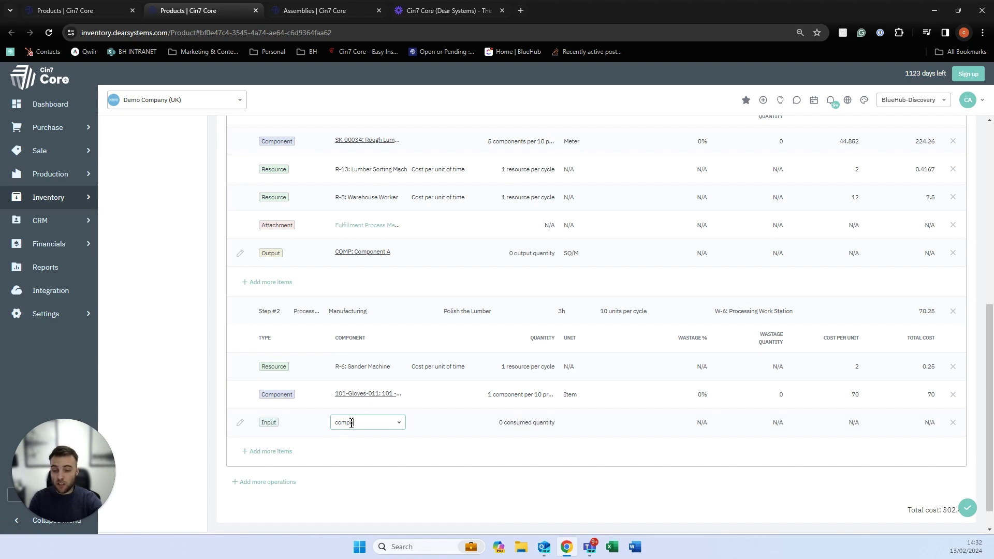
pyautogui.write('o')
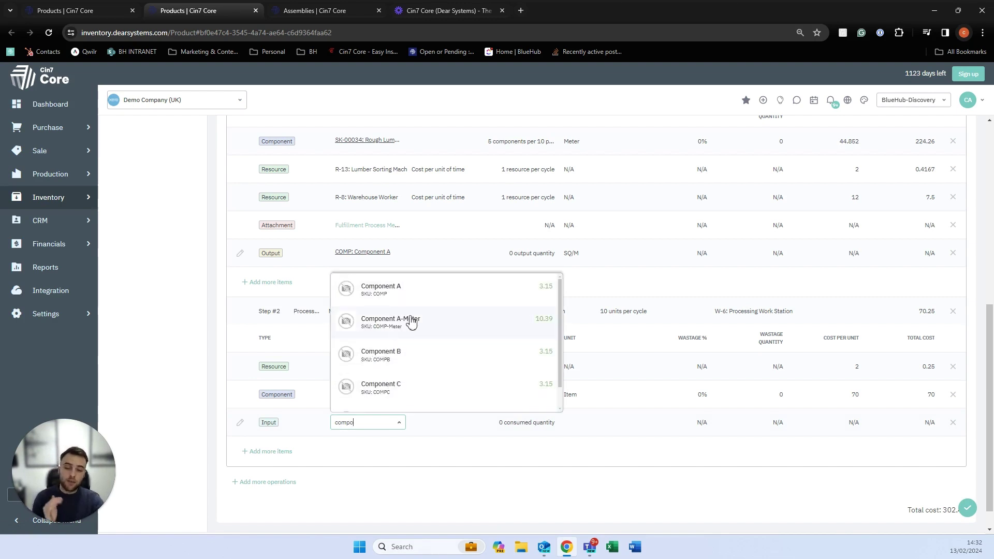
pyautogui.click(949, 435)
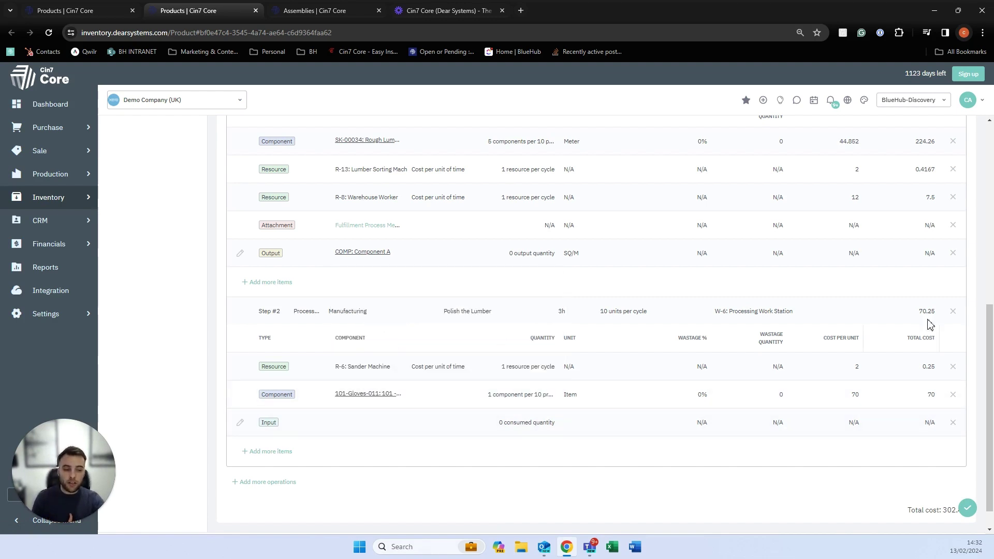
pyautogui.click(957, 255)
pyautogui.scroll(5, 737, 317)
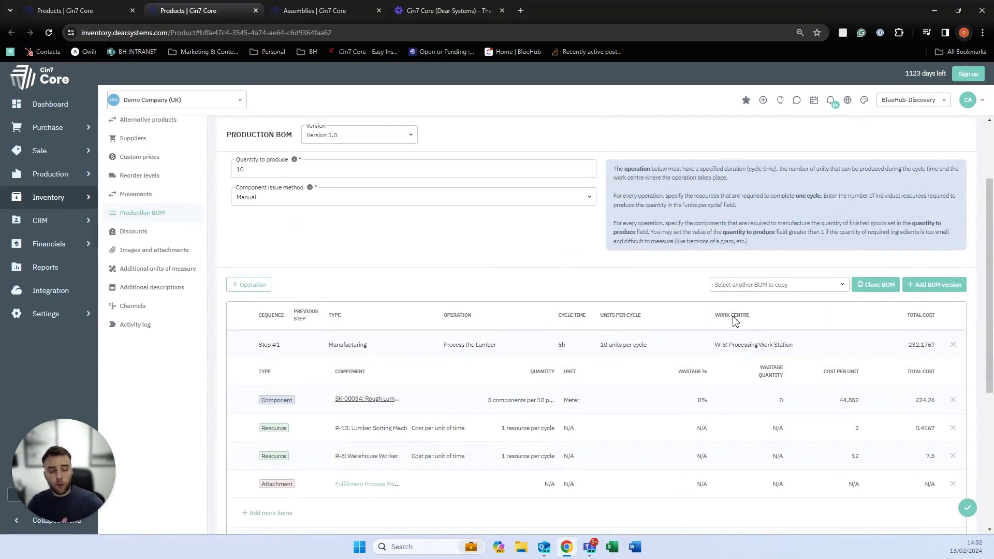
# Try saving the BOM, then leave it unsaved for the Production settings page.
pyautogui.click(966, 509)
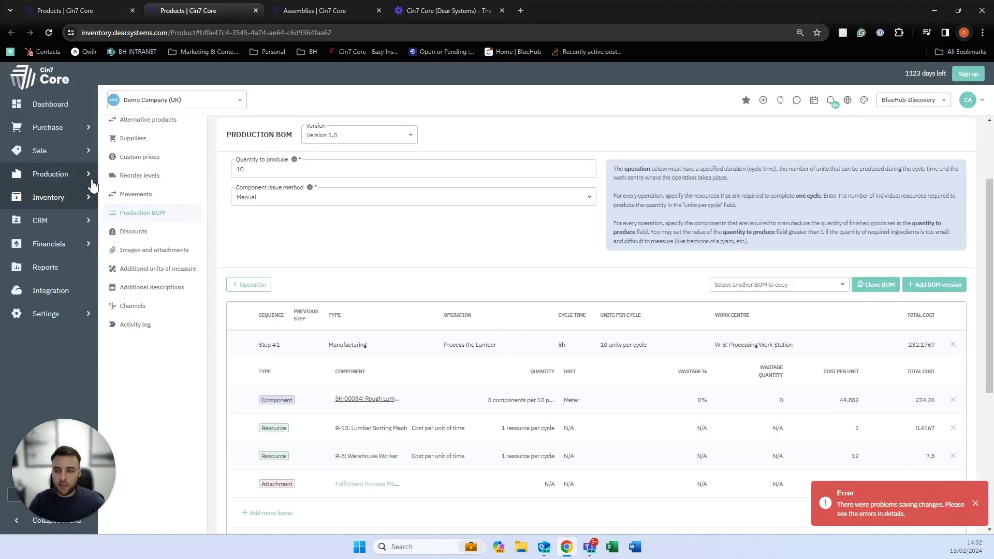
pyautogui.moveTo(89, 175)
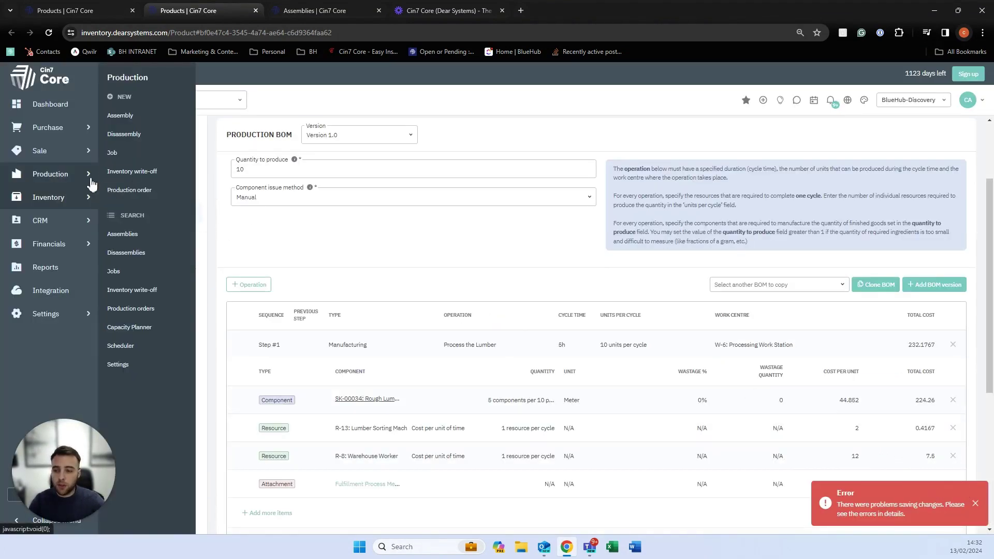
pyautogui.click(123, 365)
pyautogui.click(543, 100)
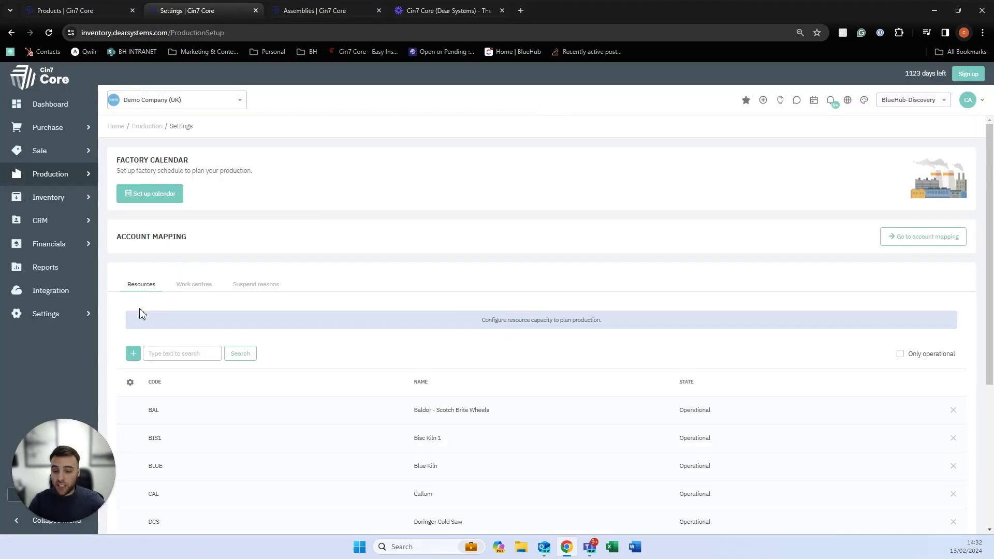
# Review the Work centres list, then the four Suspend reasons including Fireproofing.
pyautogui.scroll(-3, 142, 314)
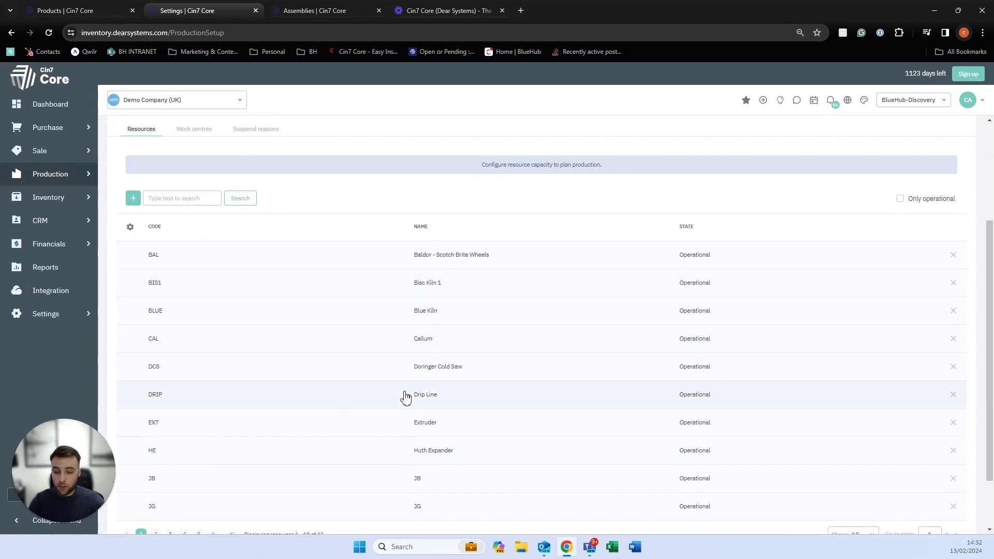
pyautogui.click(197, 134)
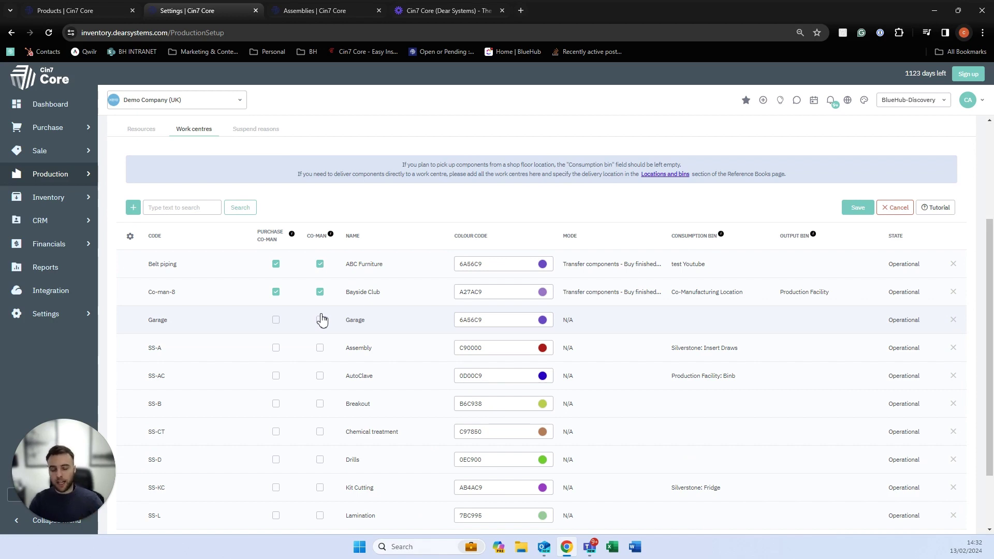
pyautogui.scroll(1, 306, 259)
pyautogui.click(256, 181)
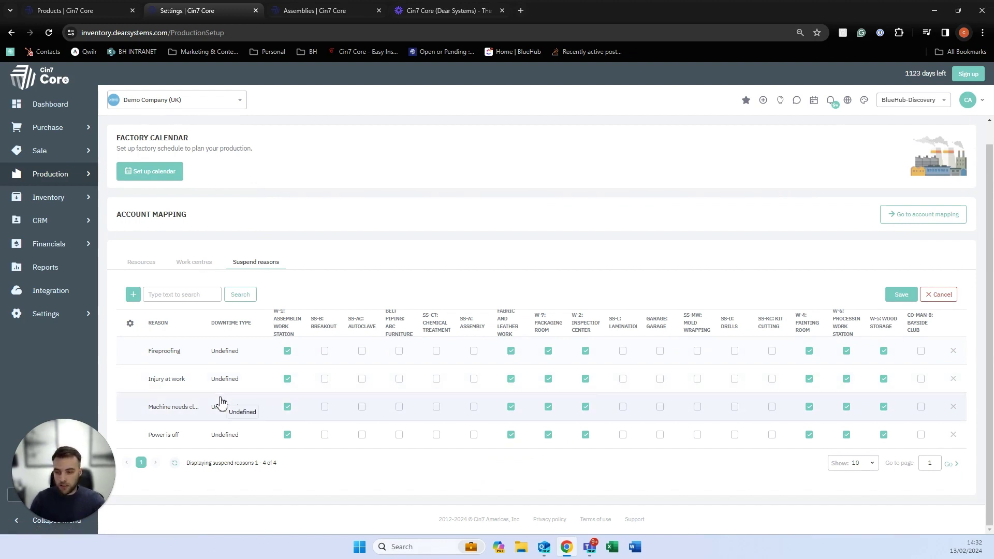
# Open Production process customisation in General Settings and review the Create production order and Stock transfer settings.
pyautogui.moveTo(84, 313)
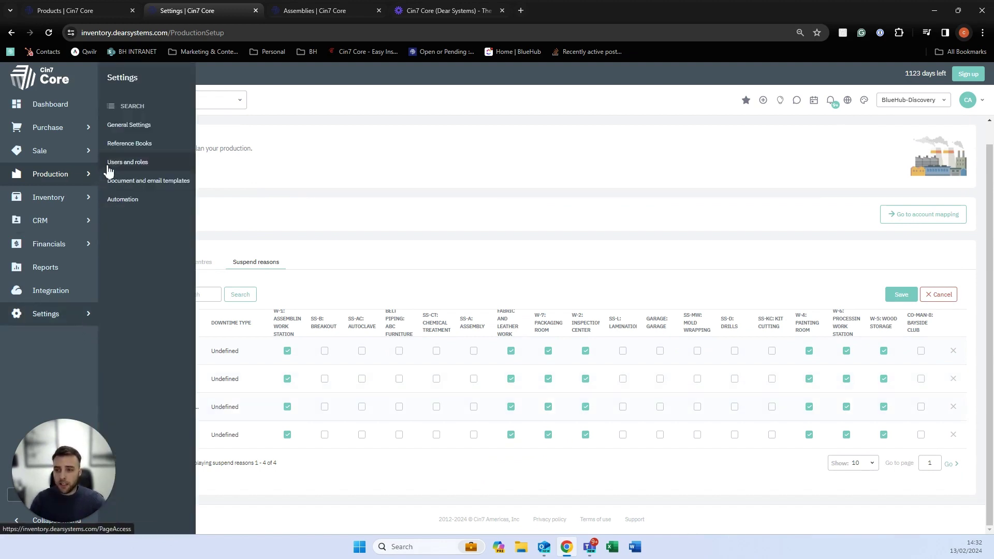
pyautogui.click(119, 126)
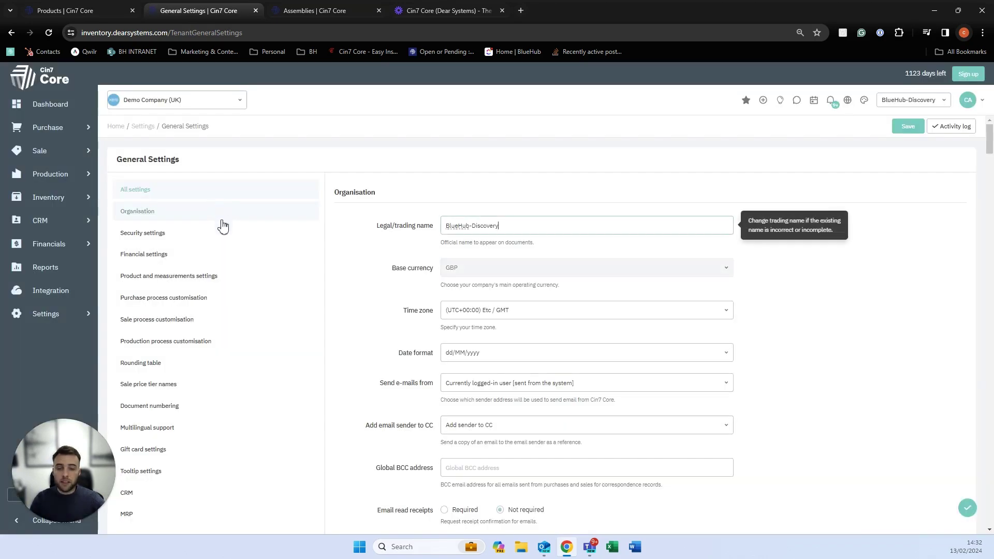
pyautogui.click(187, 343)
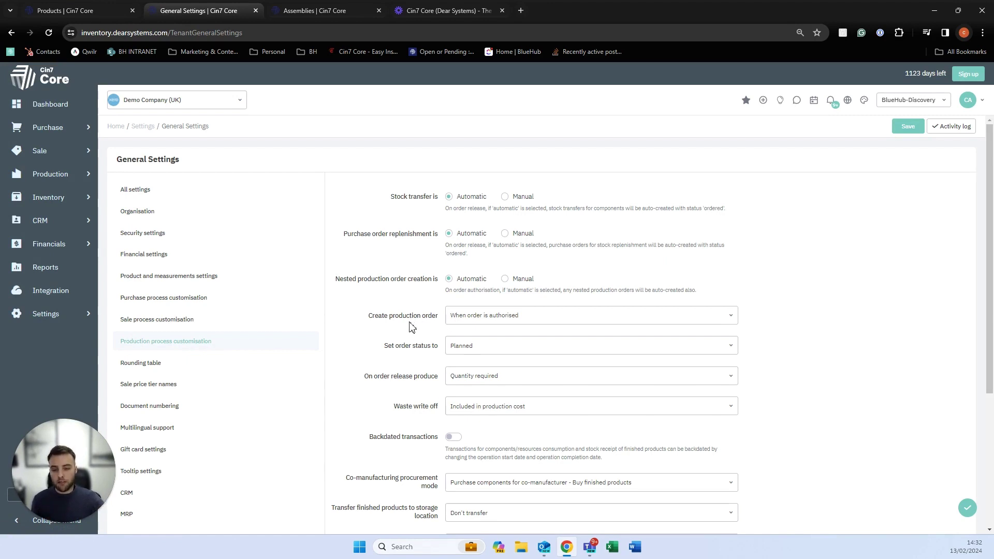
pyautogui.moveTo(379, 320); pyautogui.dragTo(412, 321)
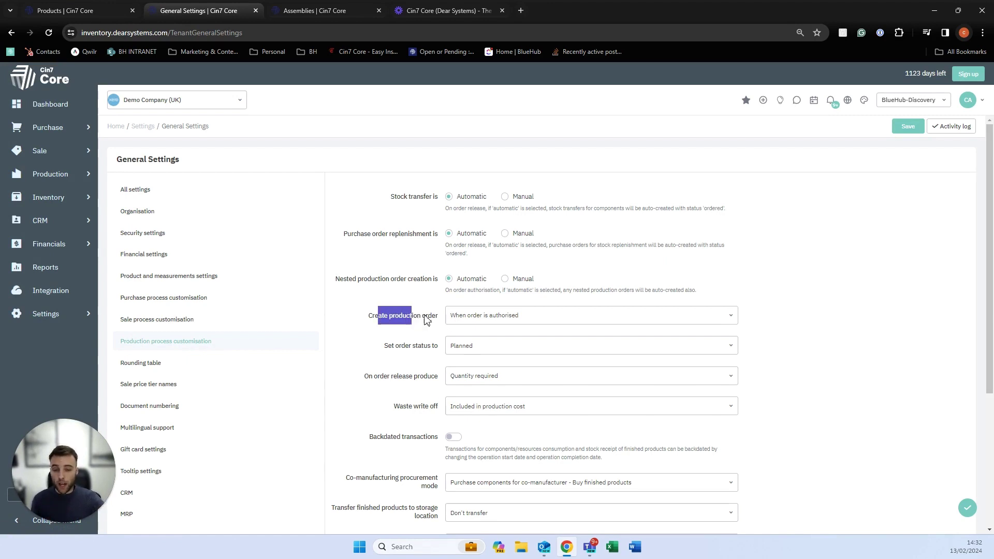
pyautogui.click(451, 320)
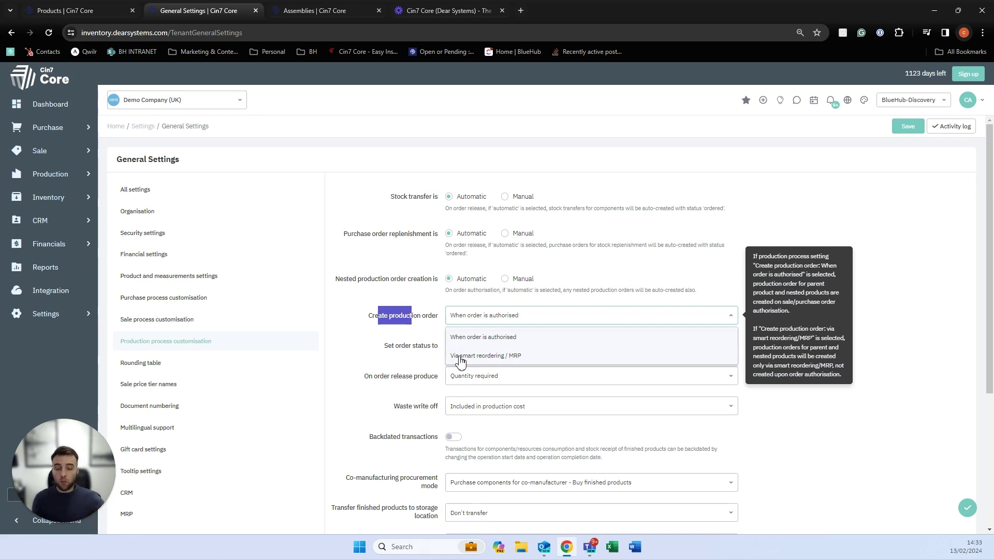
pyautogui.click(417, 267)
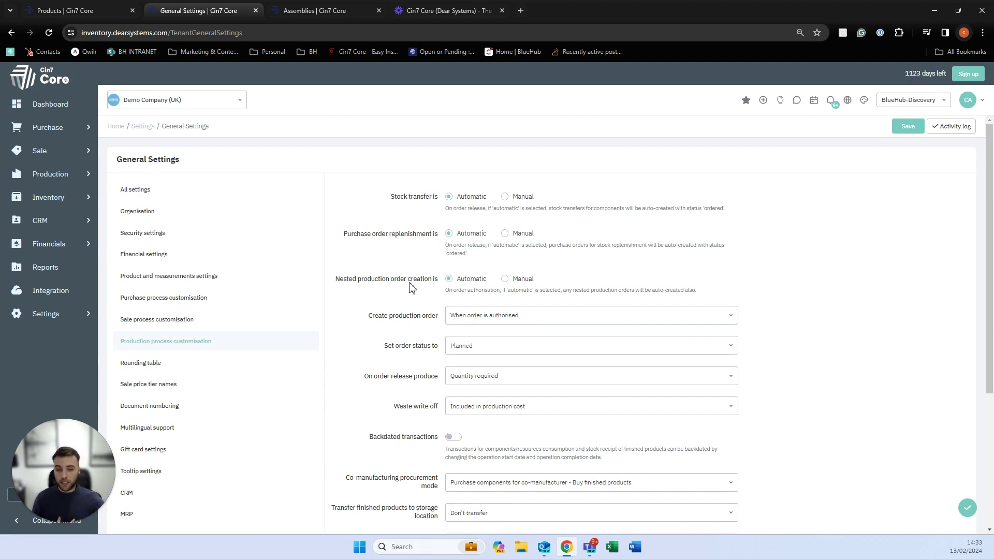
pyautogui.moveTo(394, 280); pyautogui.dragTo(413, 281)
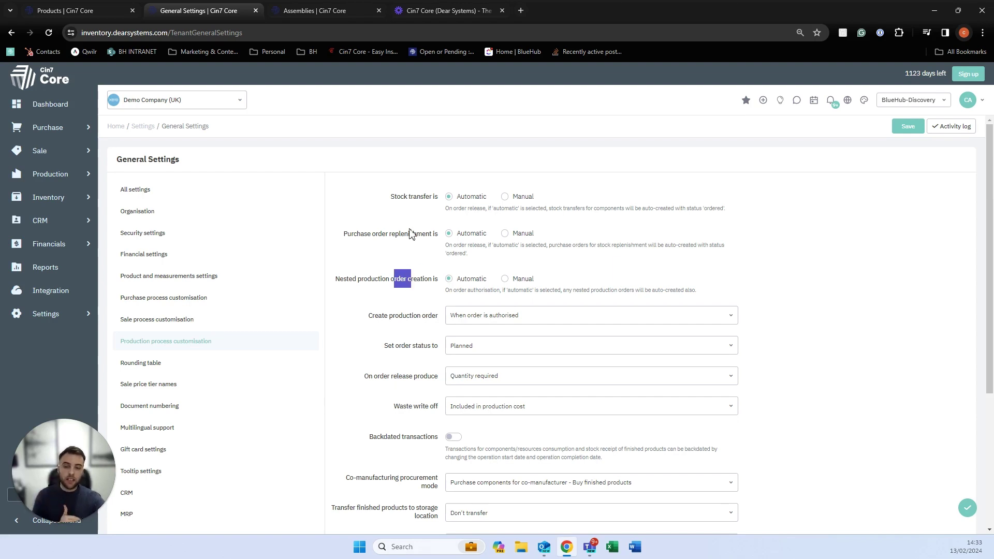
pyautogui.moveTo(411, 198); pyautogui.dragTo(424, 198)
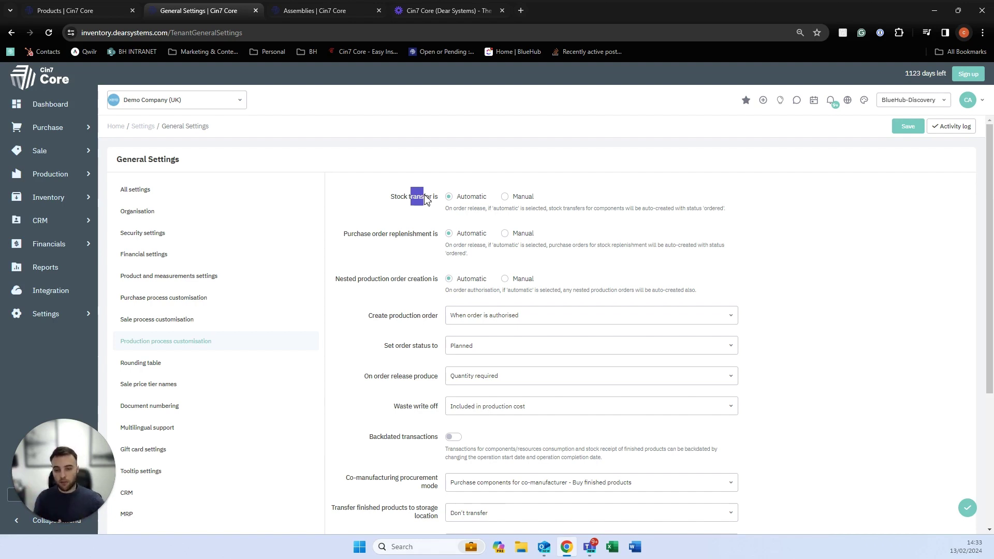
# Set Create production order to Via smart reordering / MRP and save.
pyautogui.click(470, 317)
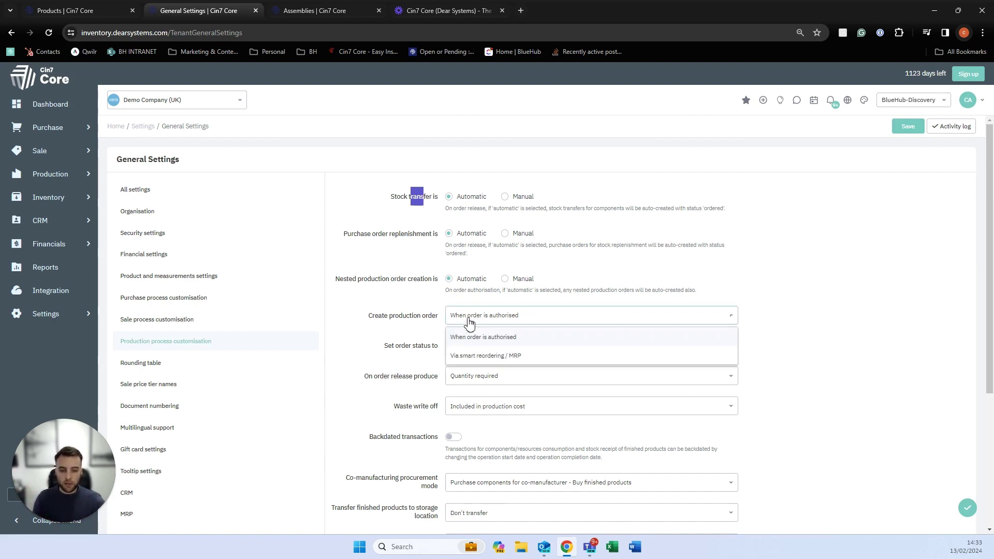
pyautogui.click(470, 356)
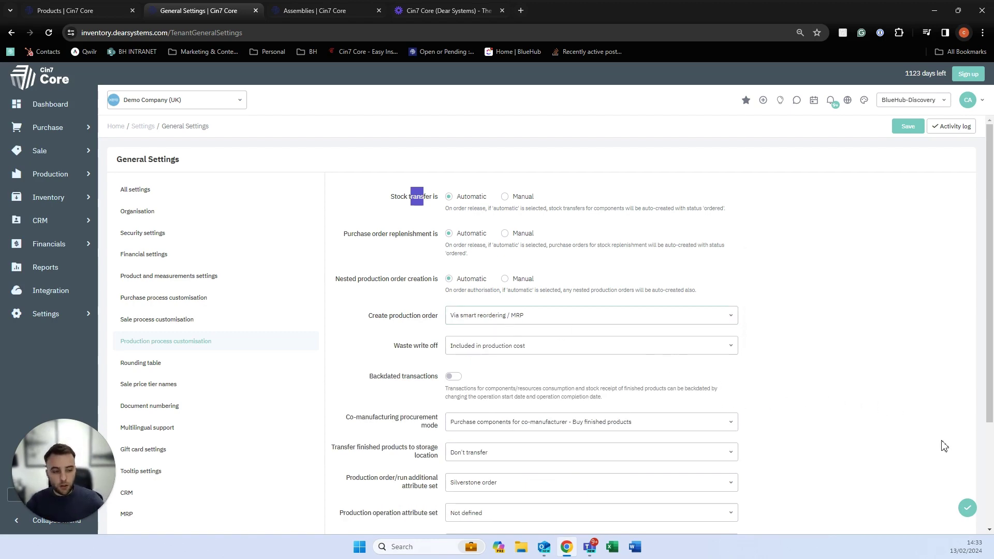
pyautogui.click(966, 510)
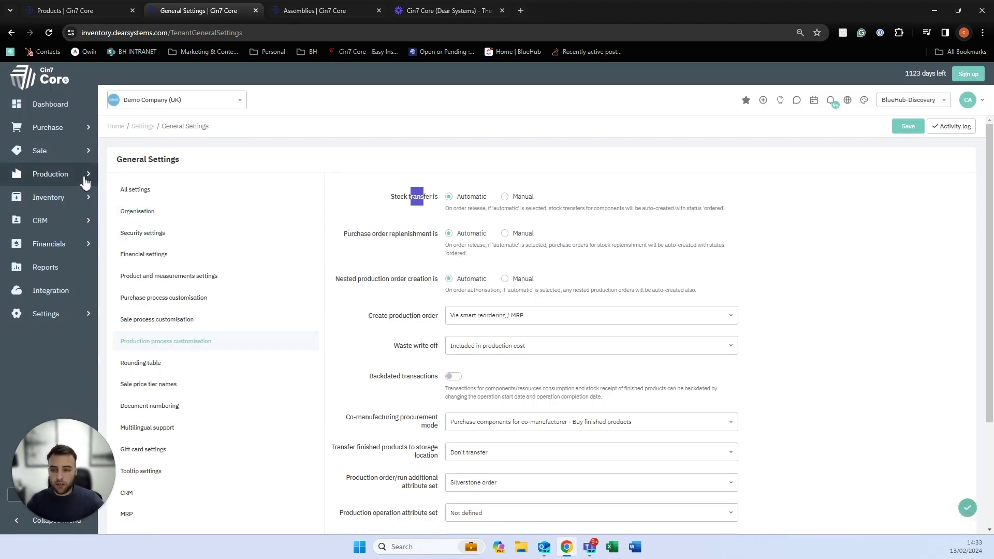
pyautogui.moveTo(83, 182)
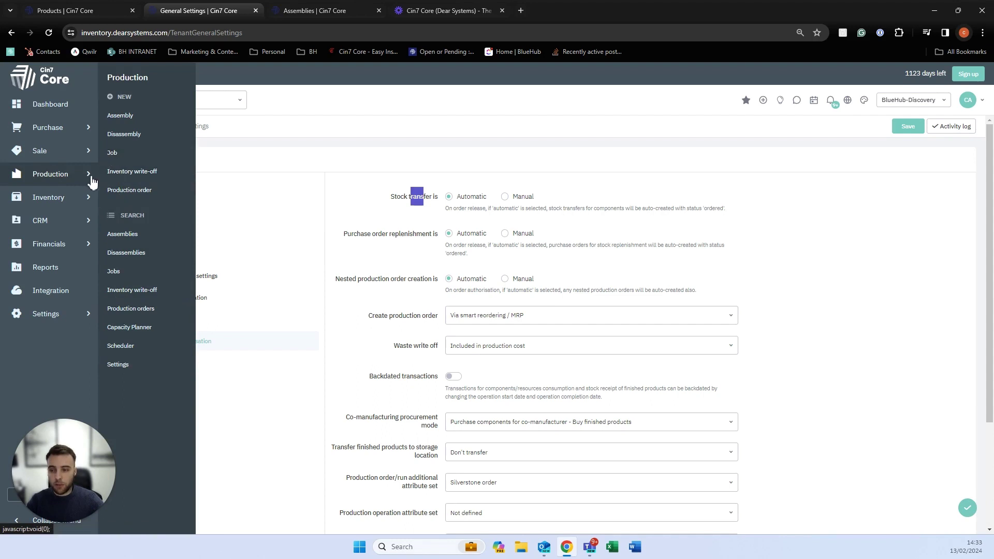
# Start a new production order for product SK-00064 Lumber Walnut.
pyautogui.click(125, 190)
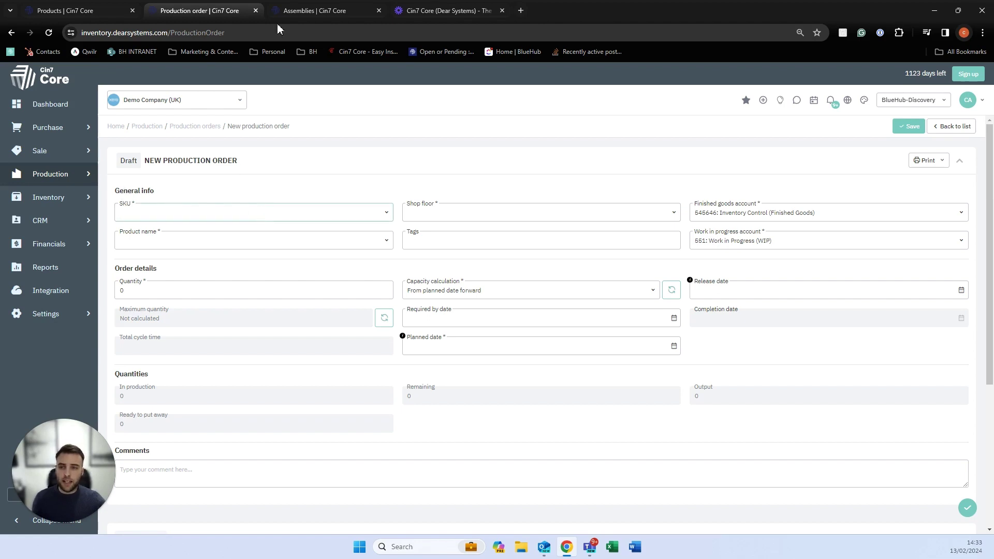
pyautogui.click(98, 6)
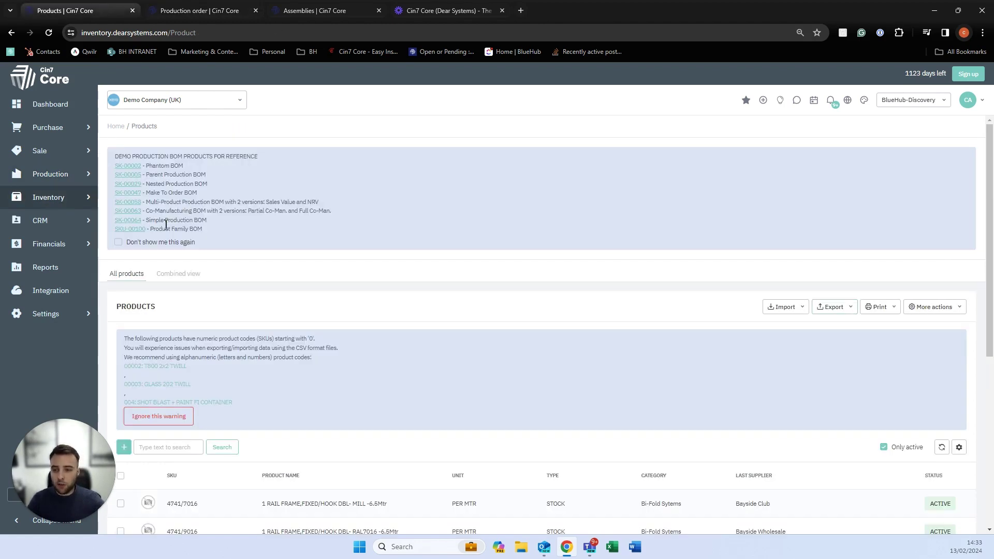
pyautogui.click(197, 10)
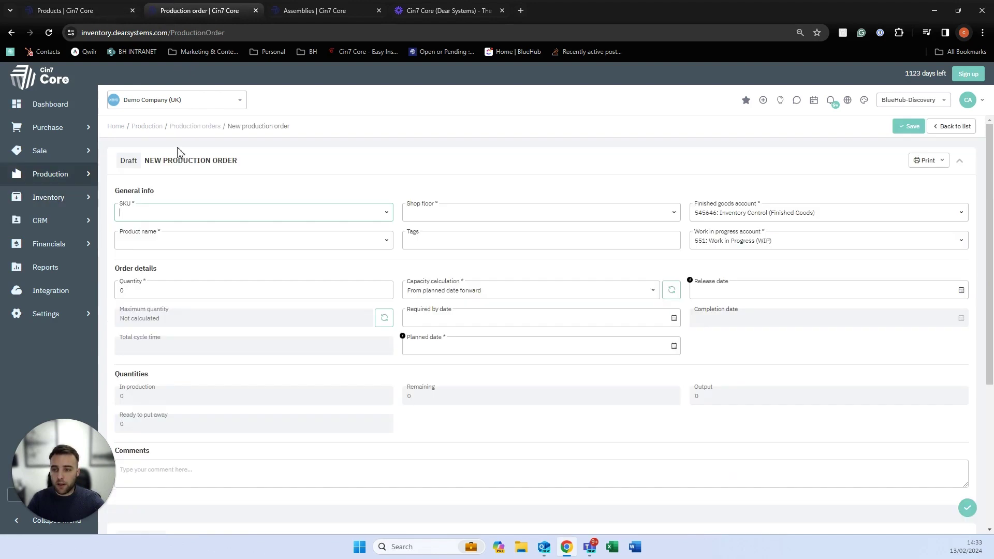
pyautogui.click(179, 210)
pyautogui.write('64')
pyautogui.click(182, 249)
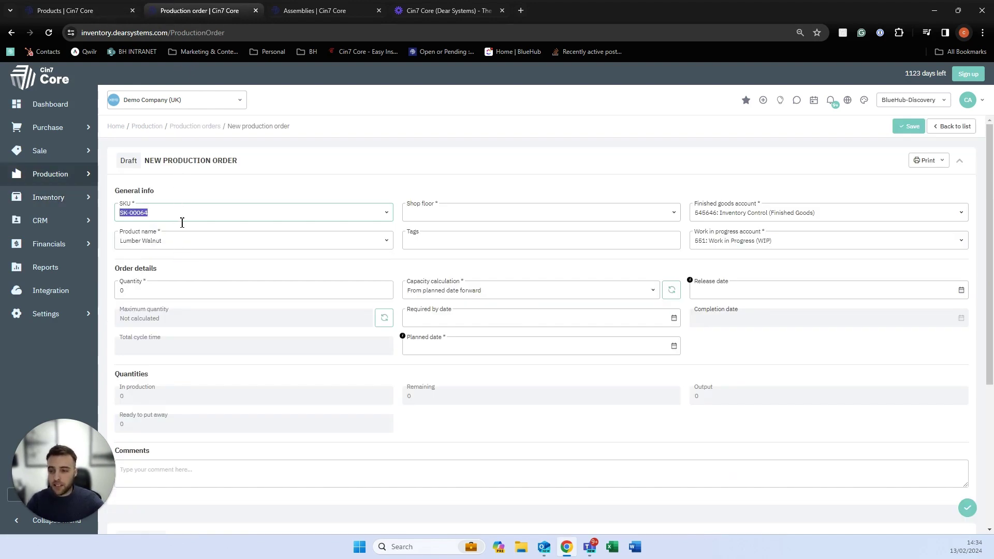
# Set quantity 10 and shop floor Production Facility, then recalculate the maximum quantity (0).
pyautogui.click(180, 293)
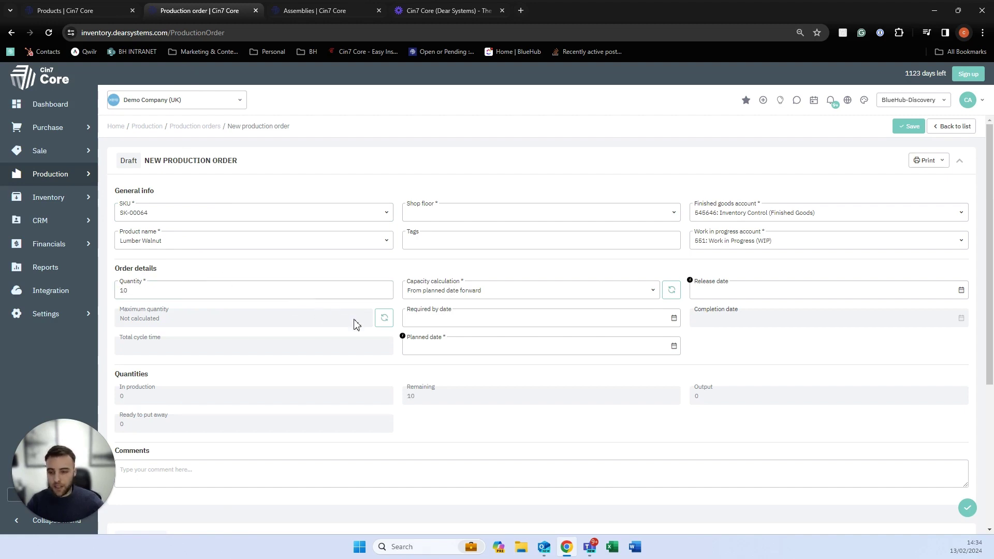
pyautogui.click(383, 318)
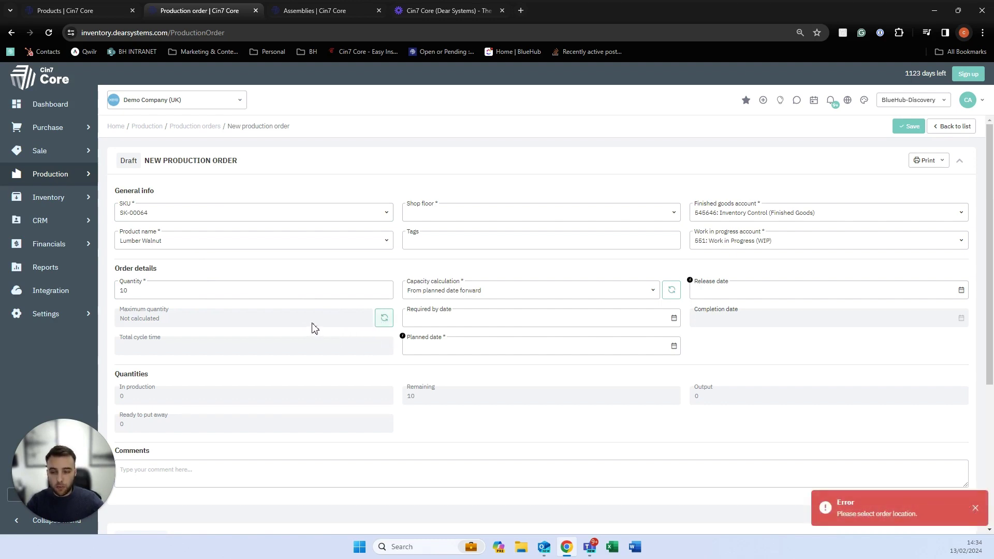
pyautogui.click(669, 217)
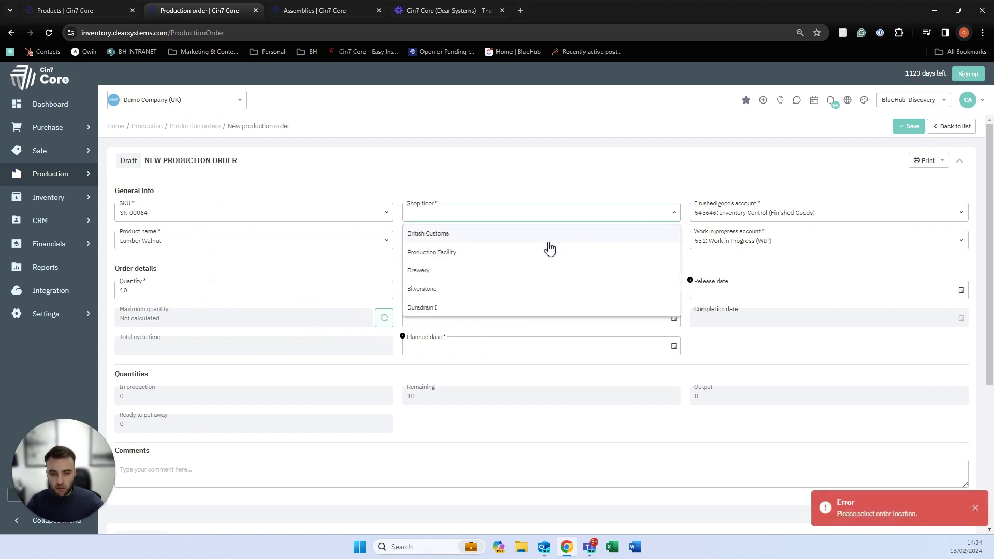
pyautogui.click(523, 259)
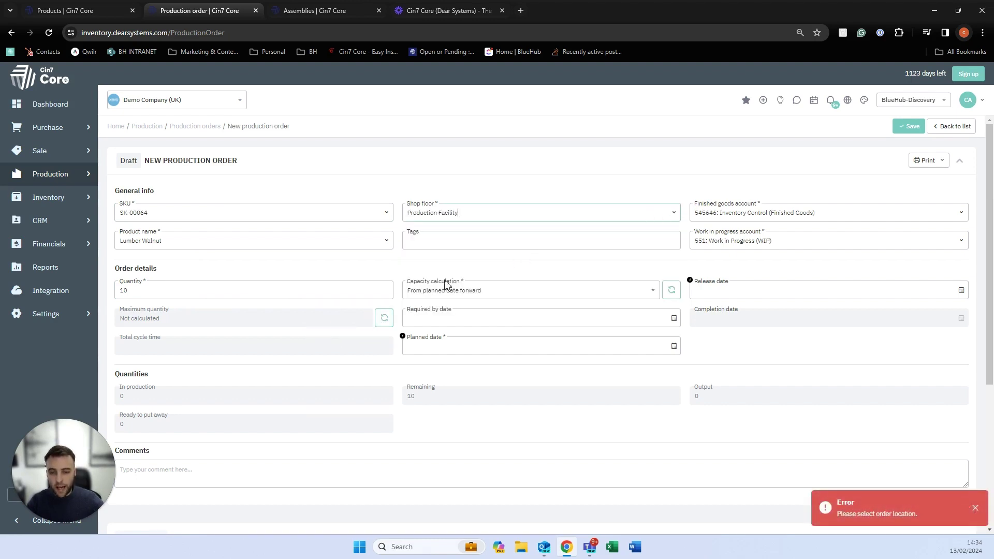
pyautogui.click(385, 318)
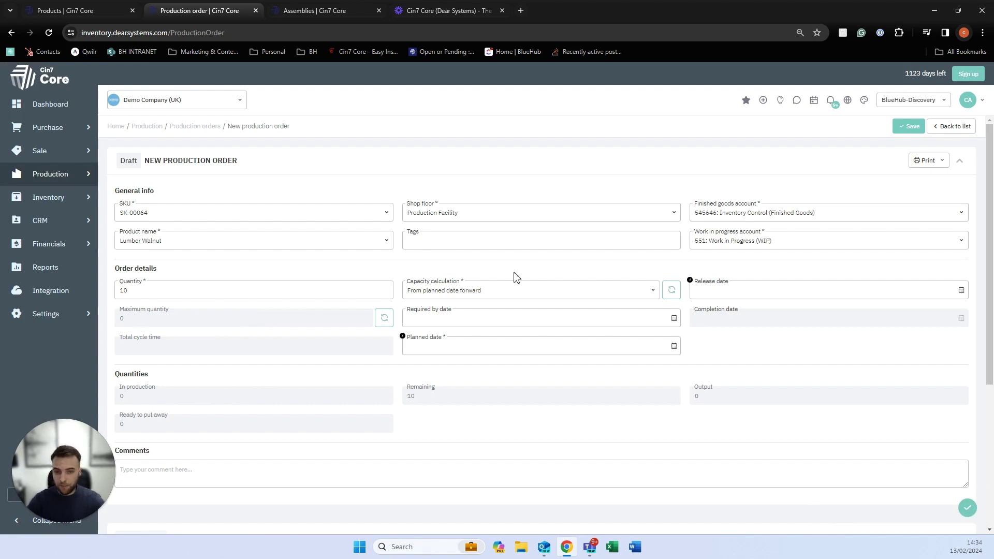
# Set the planned date to 14/02/2024 and recalculate the order dates.
pyautogui.scroll(-1, 472, 286)
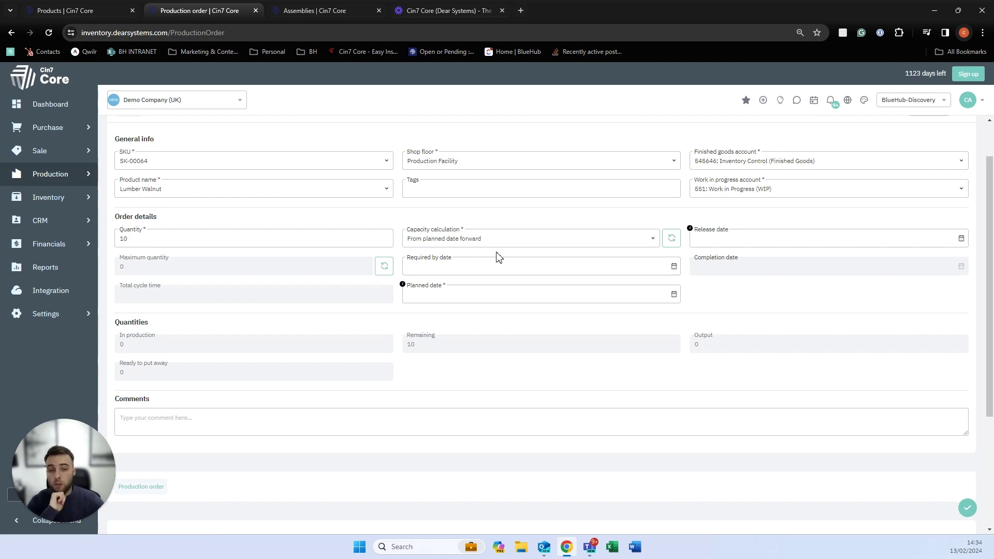
pyautogui.click(672, 300)
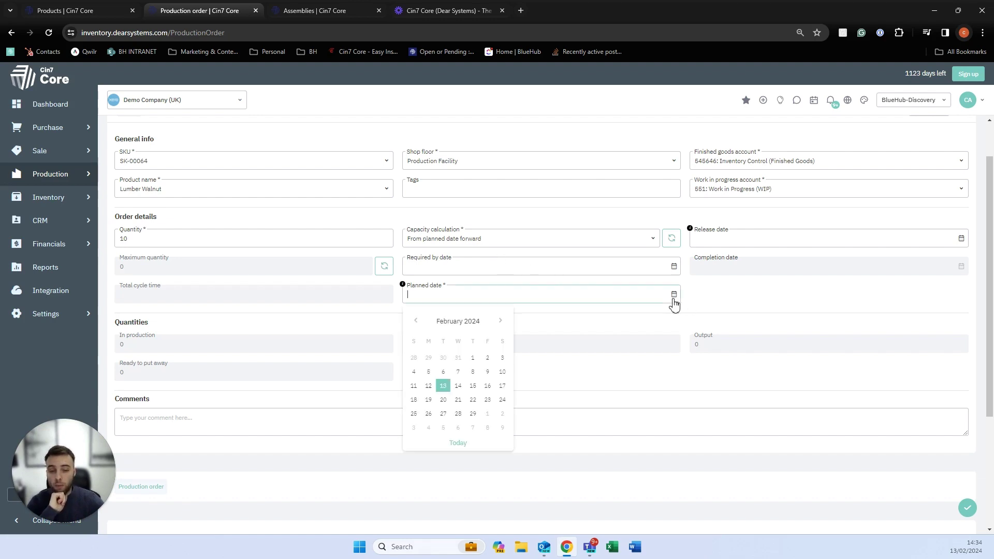
pyautogui.click(457, 386)
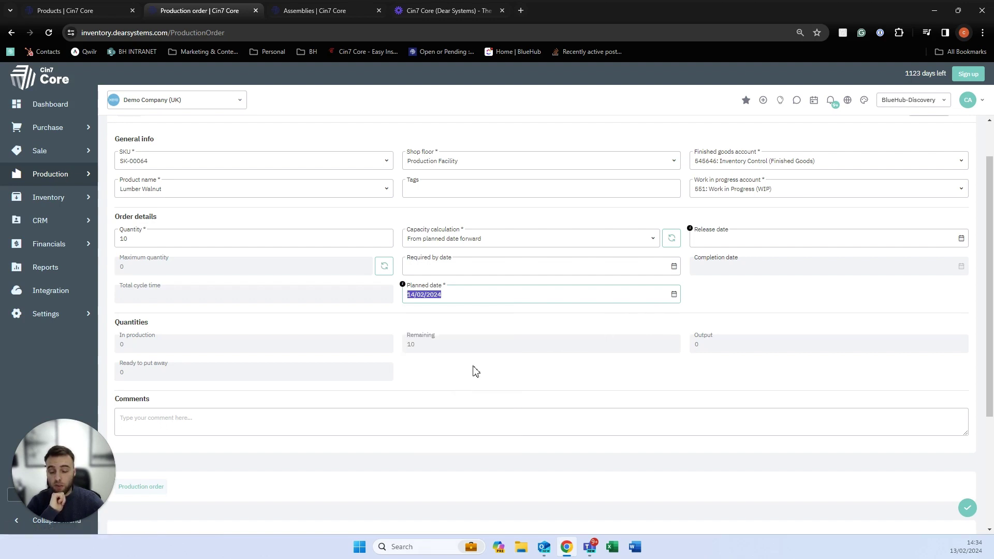
pyautogui.click(527, 323)
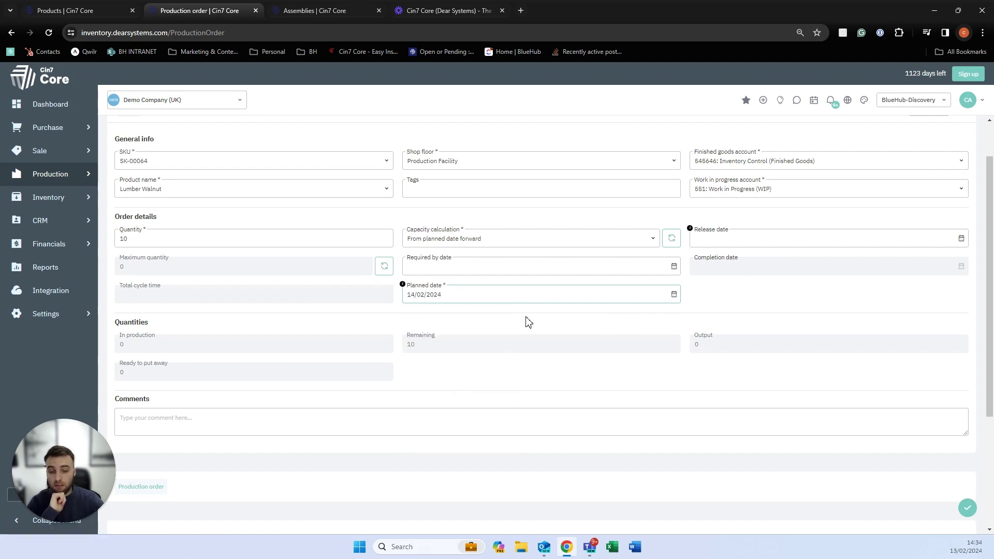
pyautogui.click(668, 243)
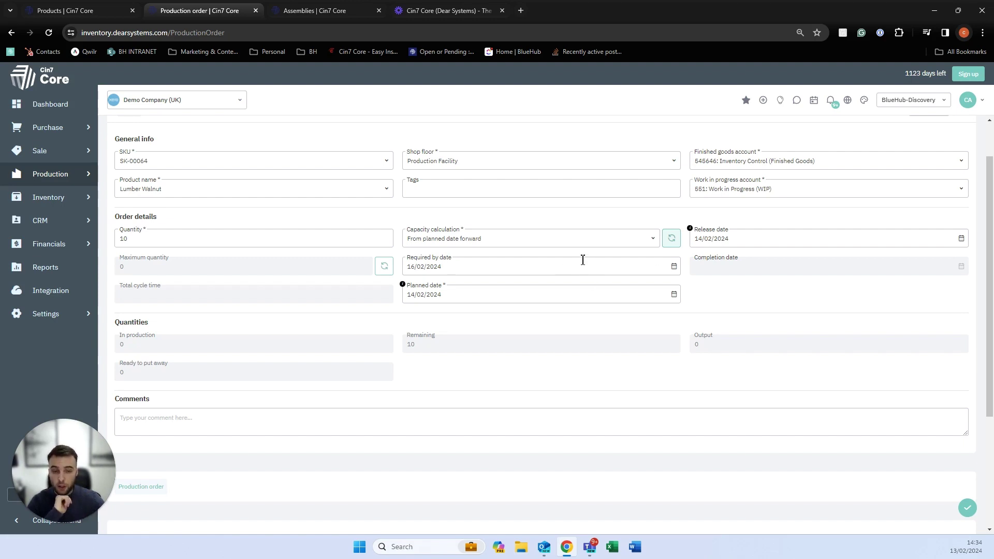
# Schedule backward from a required by date of 29/02/2024, recalculating release and planned dates to 28/02/2024.
pyautogui.click(650, 242)
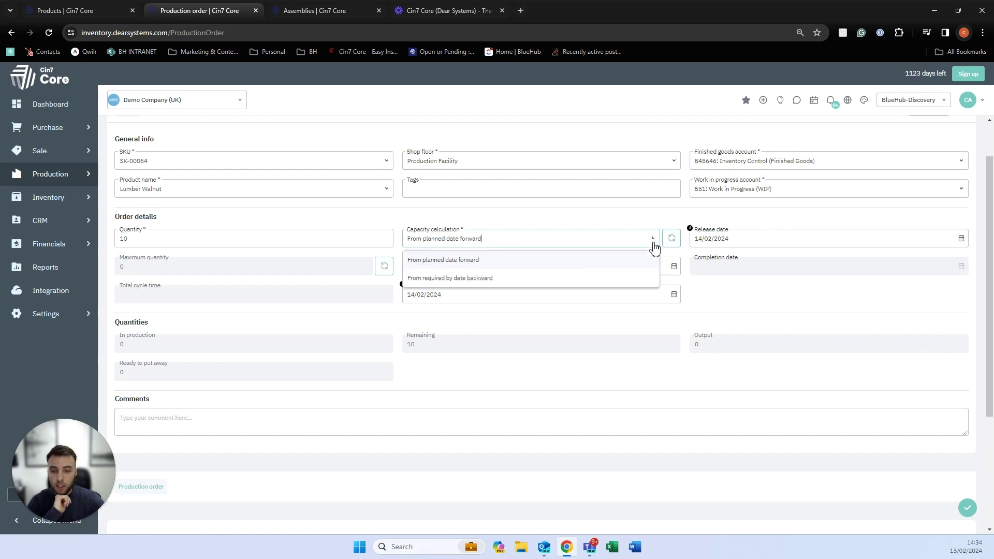
pyautogui.click(576, 279)
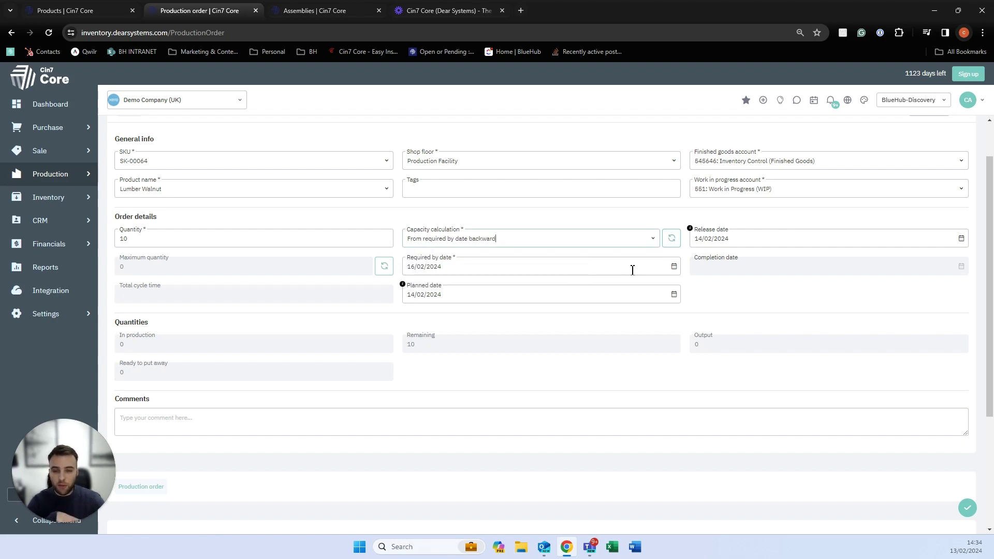
pyautogui.click(673, 266)
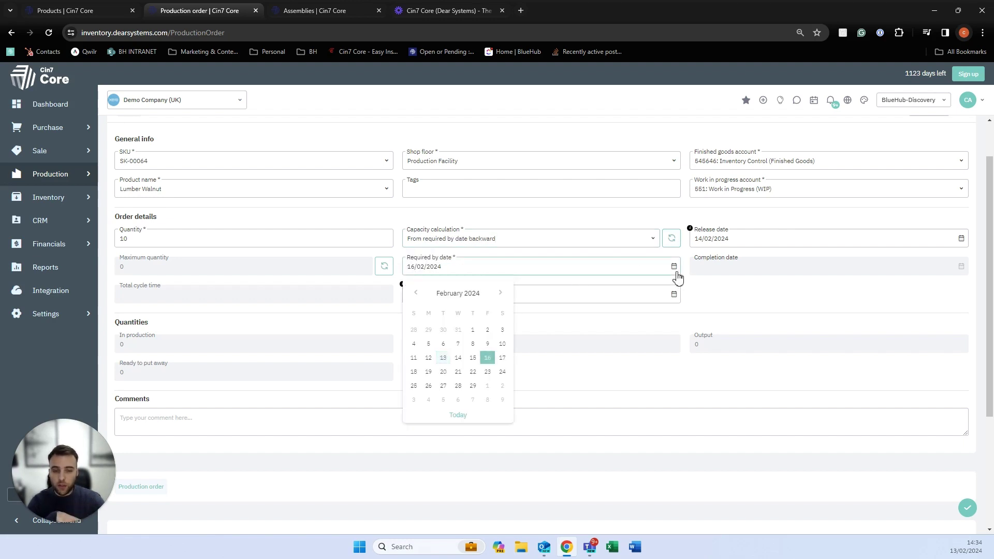
pyautogui.click(472, 386)
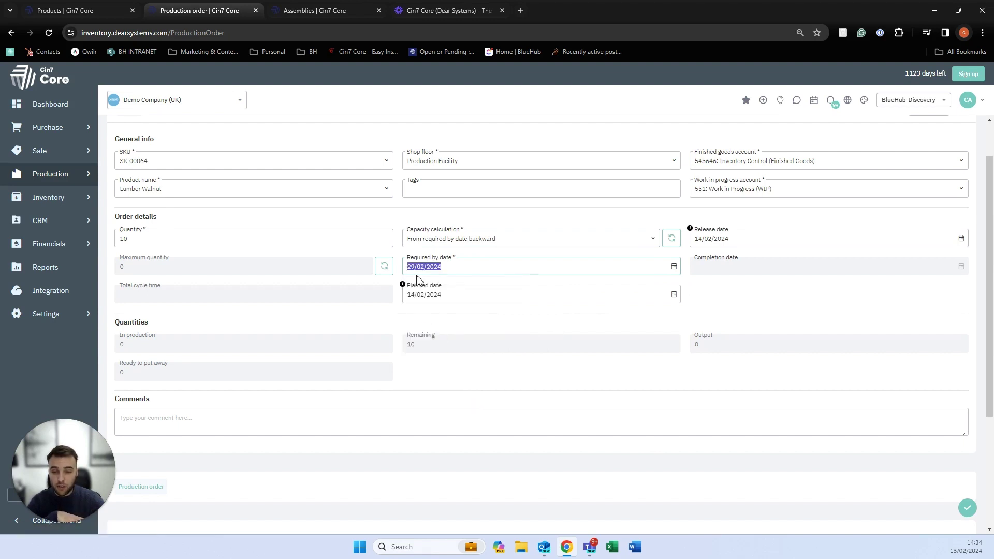
pyautogui.click(672, 239)
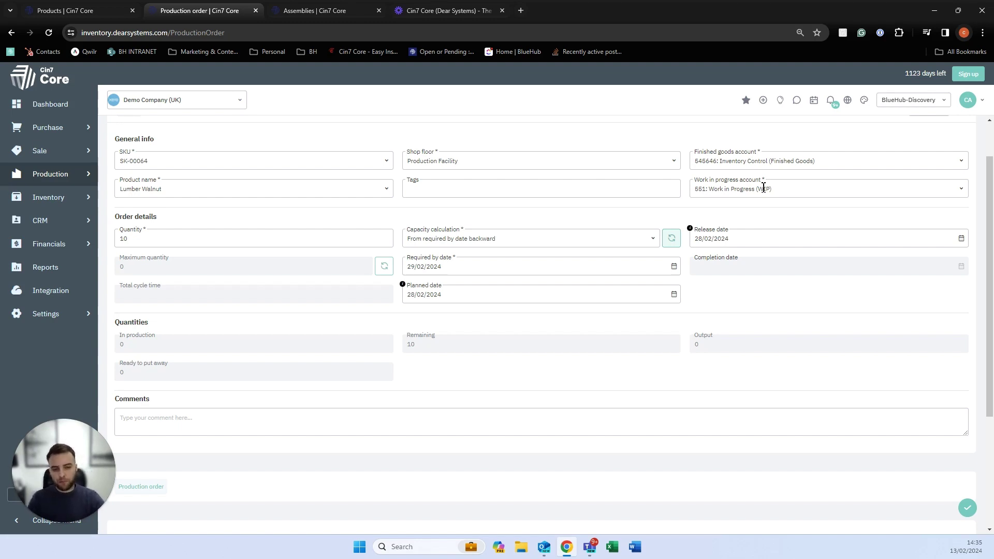
# Load the Version 1.0 BOM: Process the Lumber 232.1767 and Polish the Lumber 70.25, totalling 302.
pyautogui.scroll(-4, 549, 373)
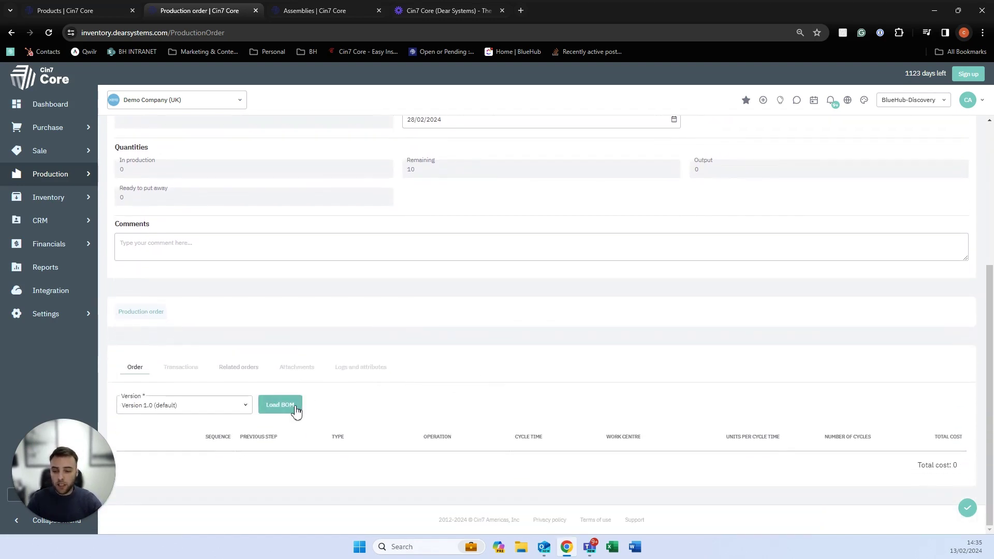
pyautogui.click(280, 404)
pyautogui.scroll(-2, 296, 413)
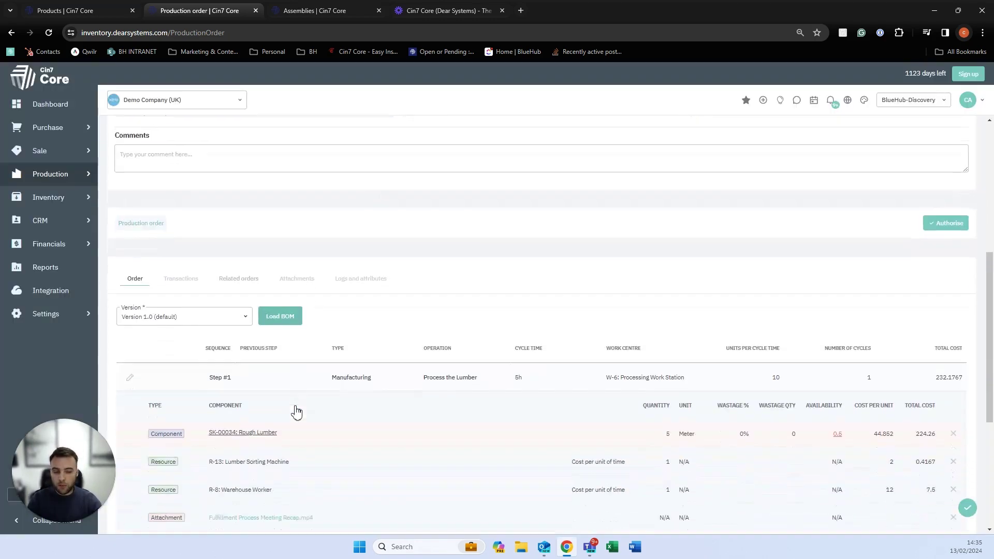
pyautogui.scroll(-3, 295, 411)
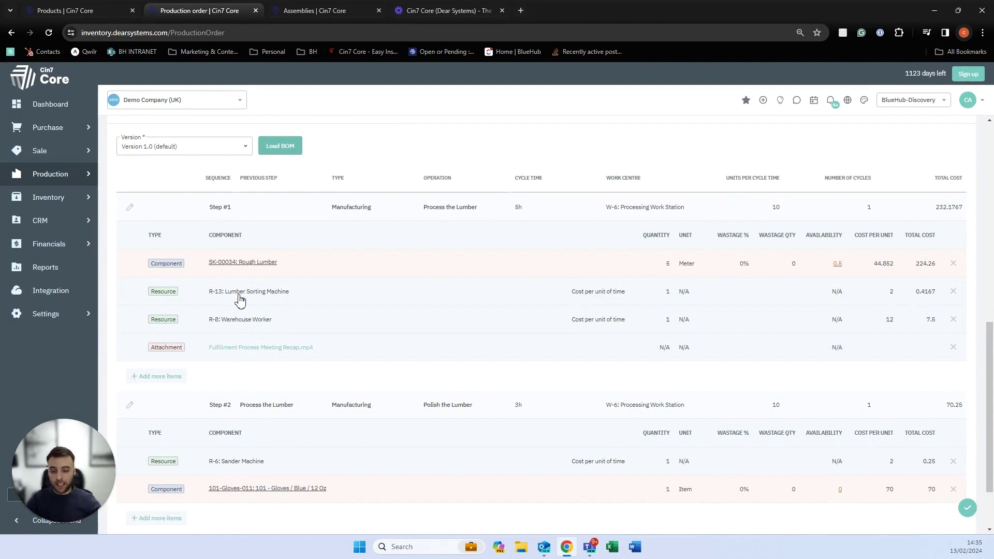
pyautogui.scroll(-1, 249, 326)
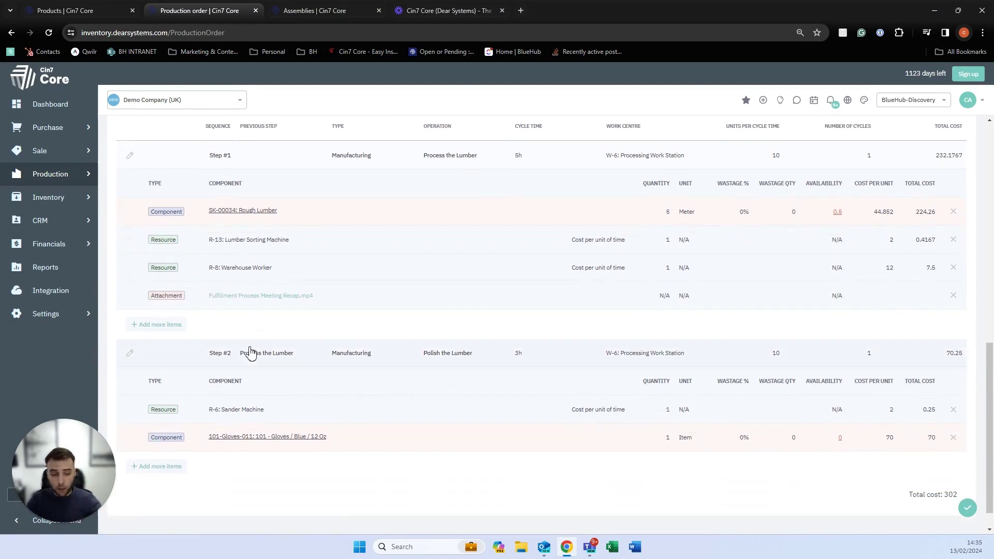
pyautogui.scroll(1, 271, 324)
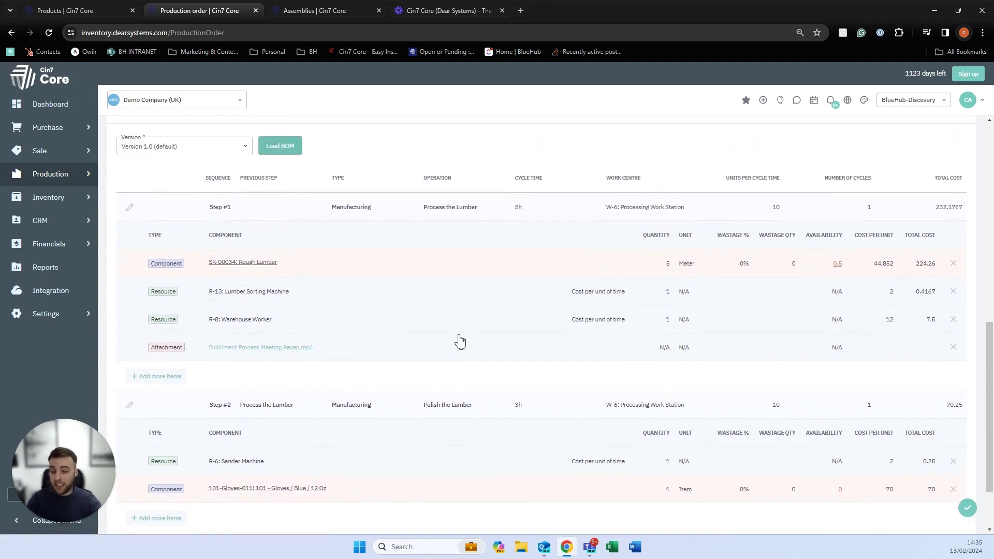
pyautogui.scroll(-1, 396, 409)
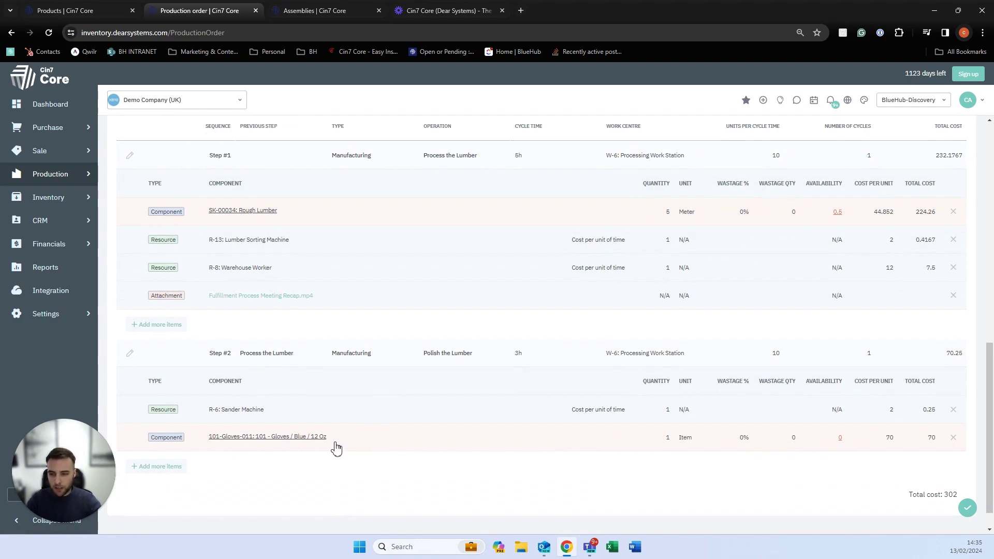
# Replace Step #2's gloves with Component A (total 236), then save and authorise the order.
pyautogui.click(336, 445)
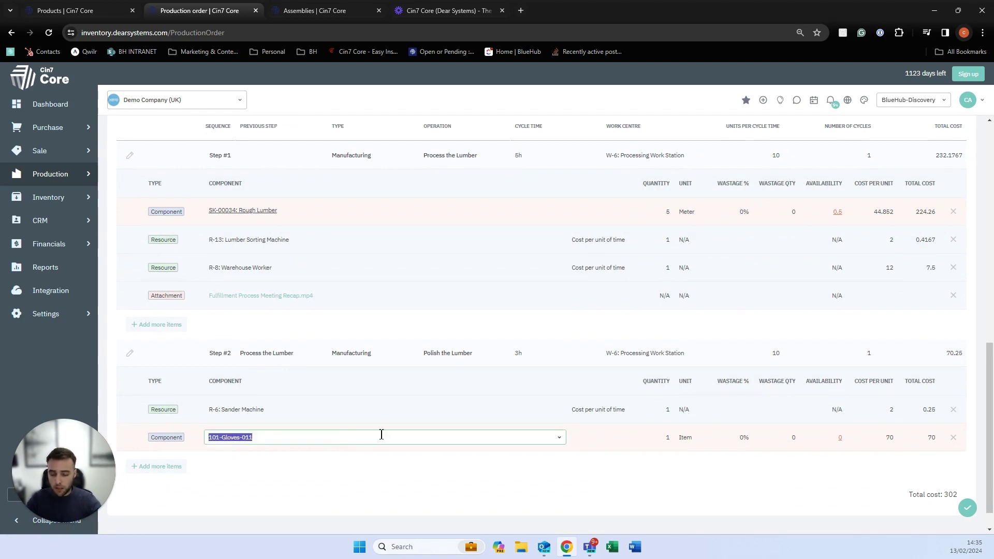
pyautogui.click(558, 437)
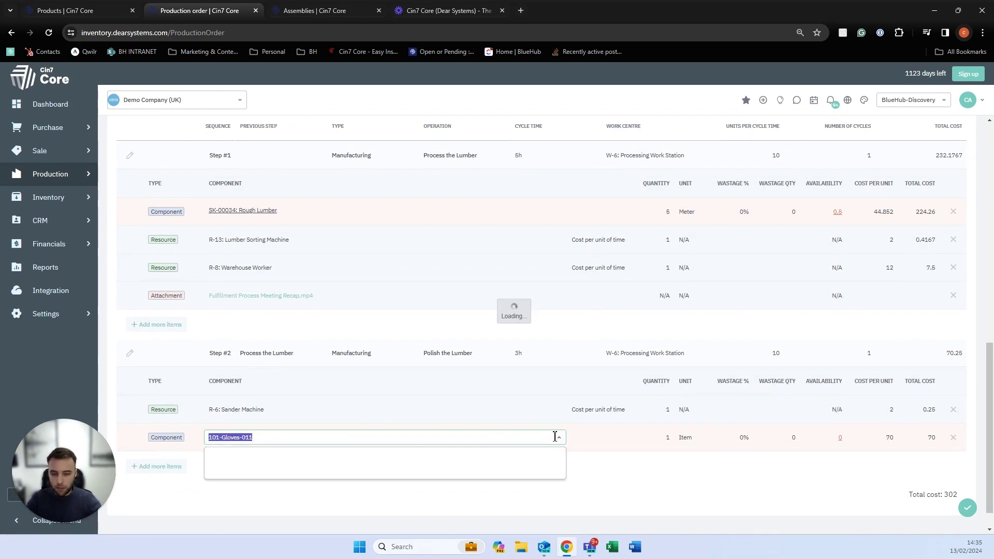
pyautogui.click(472, 409)
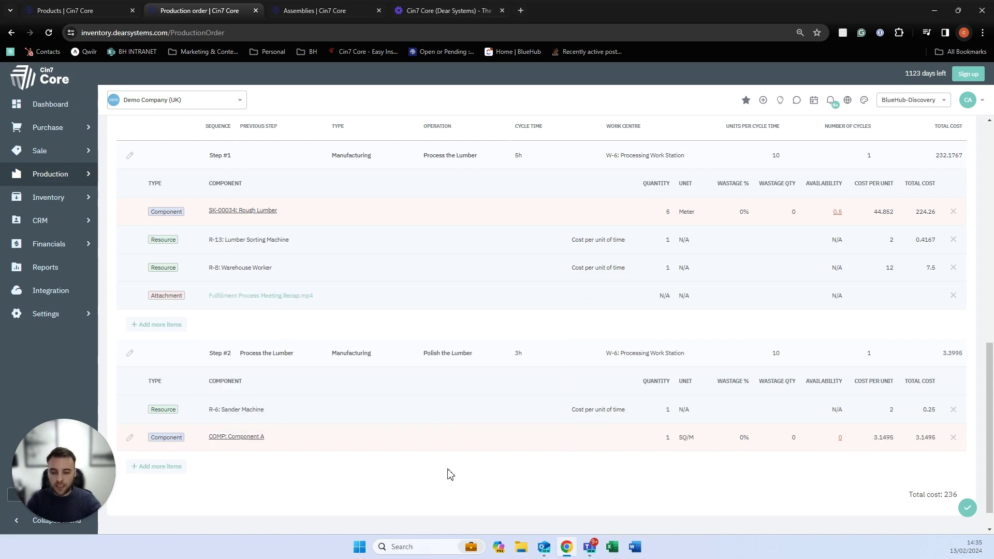
pyautogui.click(966, 508)
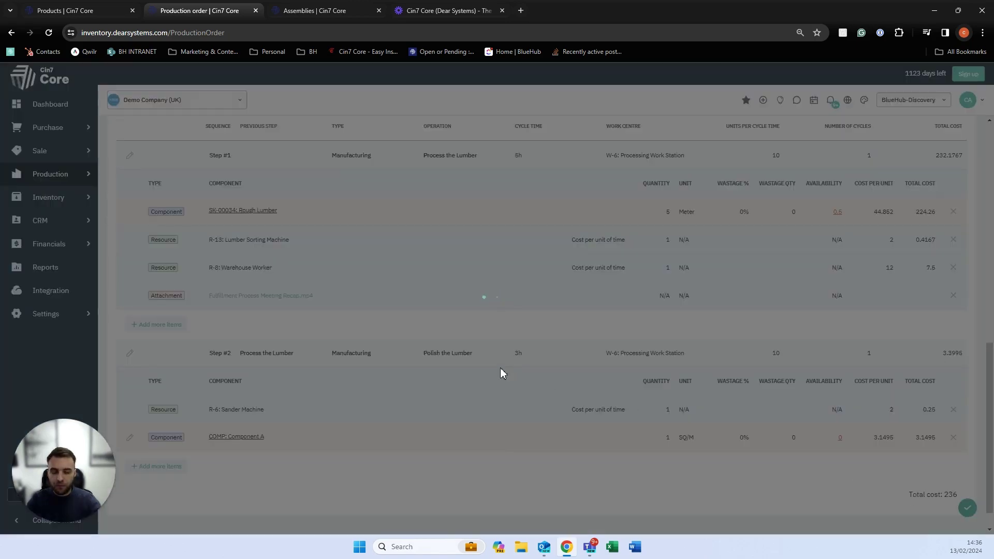
pyautogui.scroll(5, 500, 373)
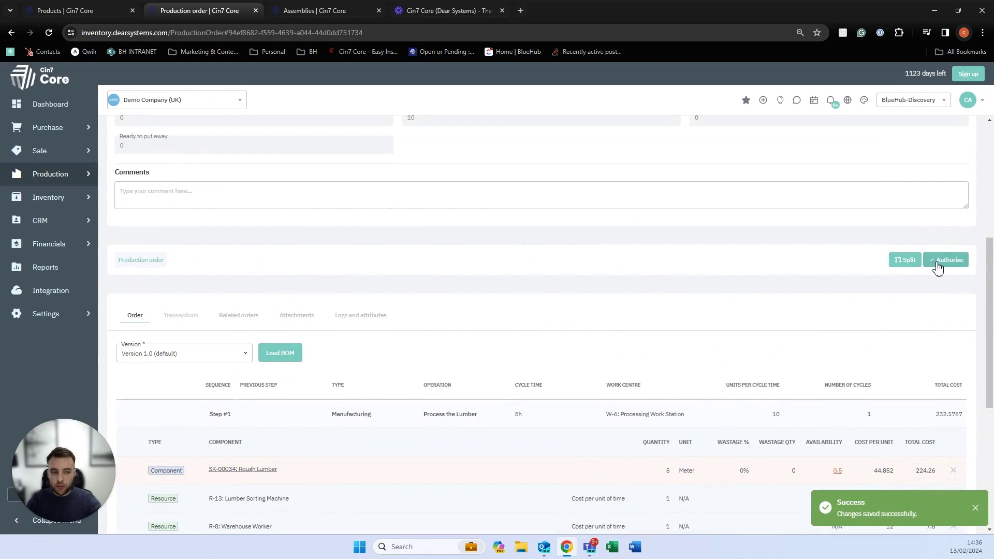
pyautogui.click(937, 264)
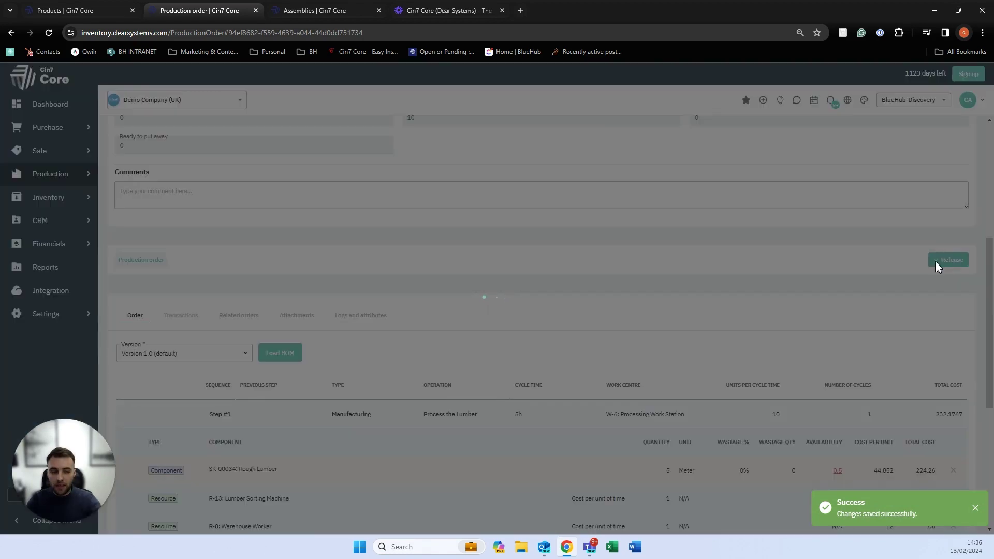
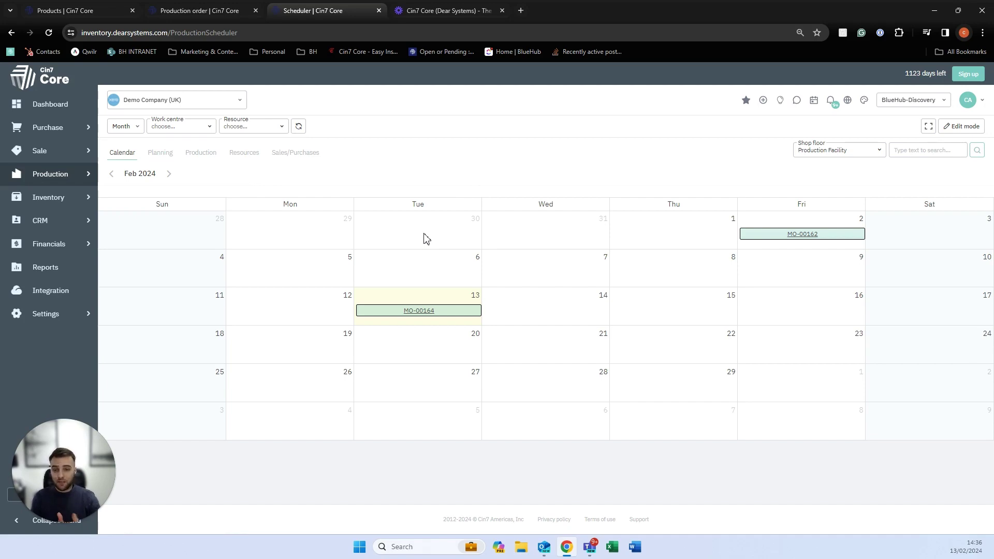
# Glance at the Lumber Walnut production order, then view the scheduler's Planning and Production timelines.
pyautogui.click(224, 15)
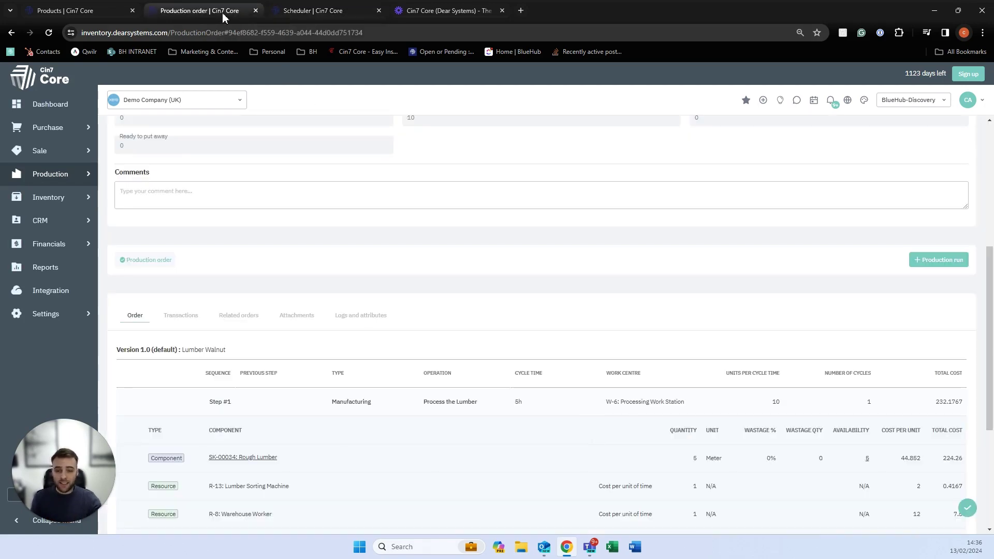
pyautogui.scroll(-5, 366, 150)
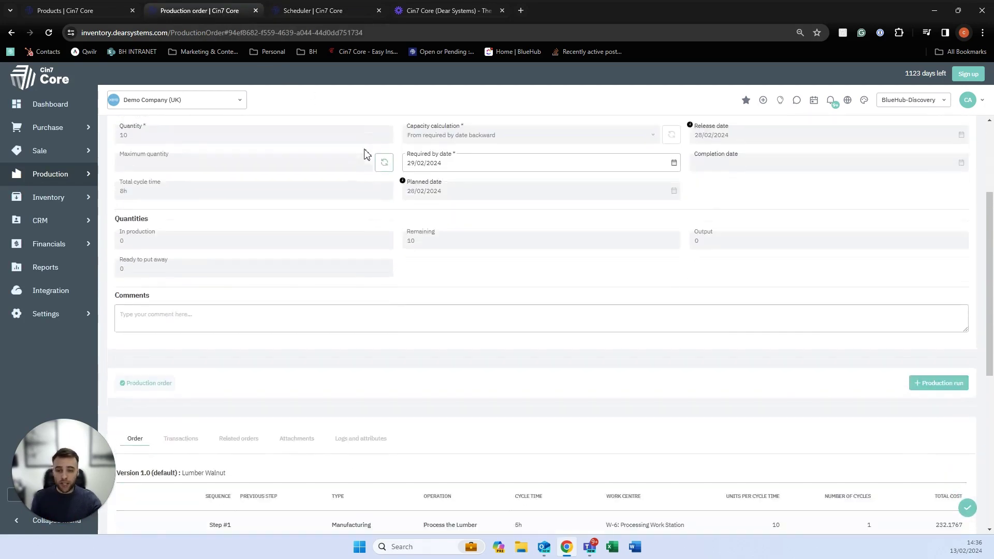
pyautogui.scroll(2, 370, 124)
pyautogui.click(326, 14)
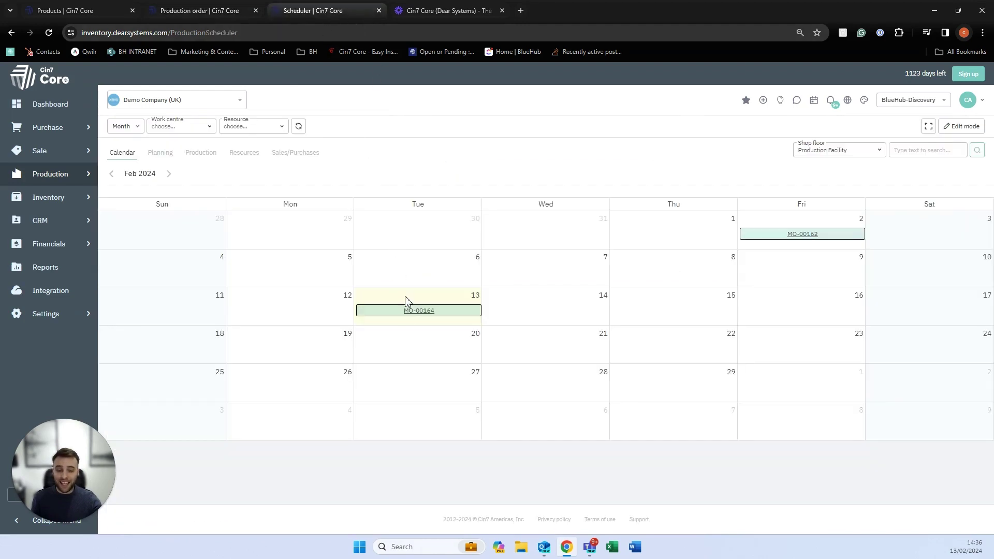
pyautogui.click(166, 153)
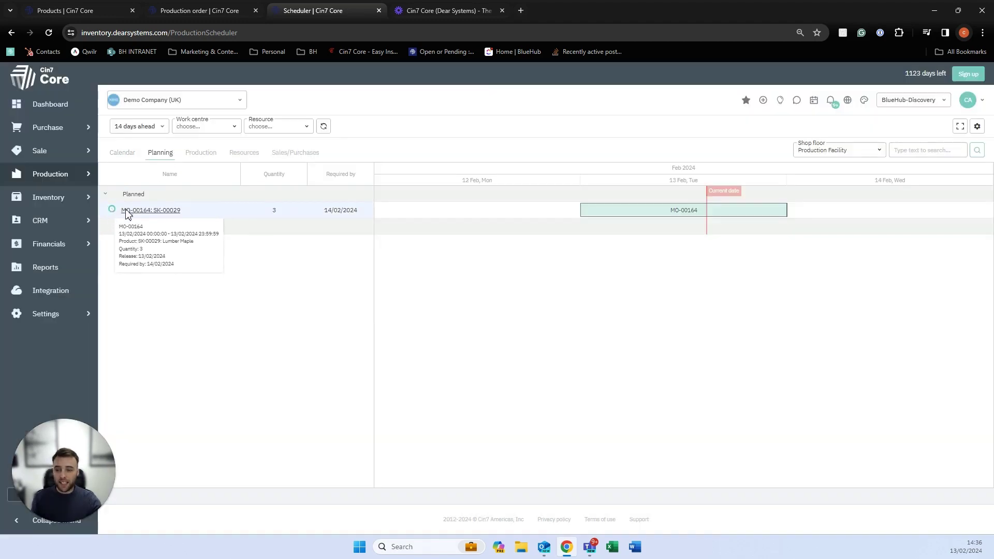
pyautogui.click(198, 153)
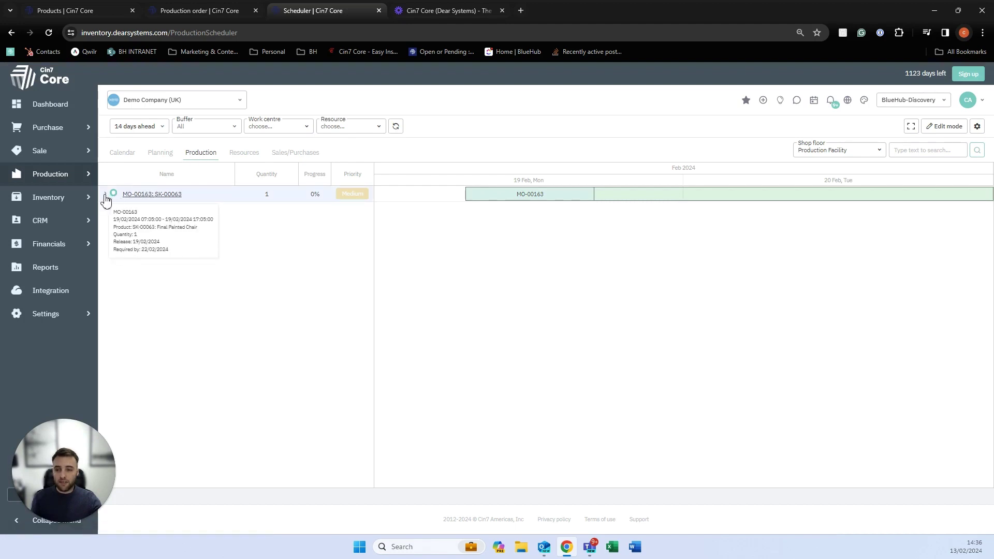
# Expand MO-00163 in the Production timeline to show its operations.
pyautogui.click(106, 195)
pyautogui.moveTo(143, 226)
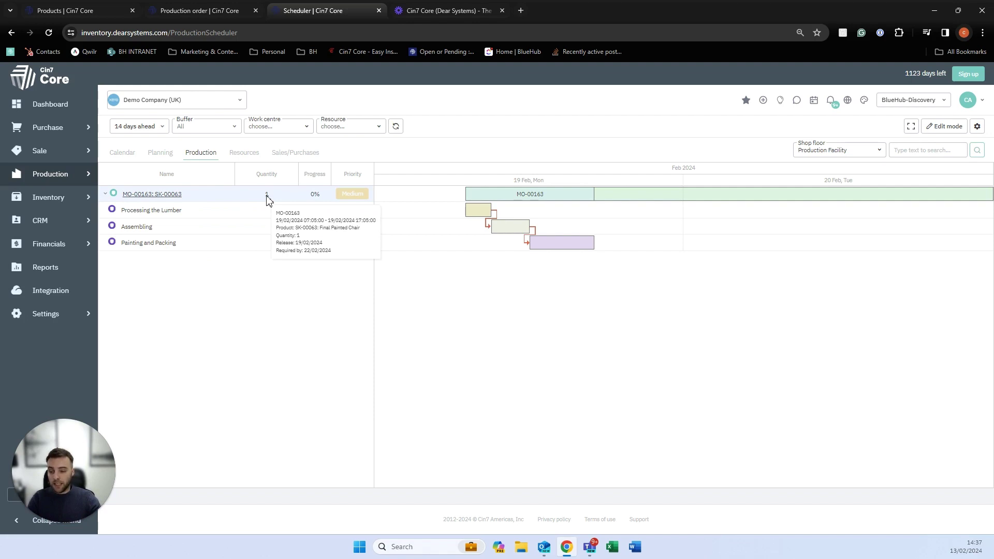
pyautogui.moveTo(308, 200)
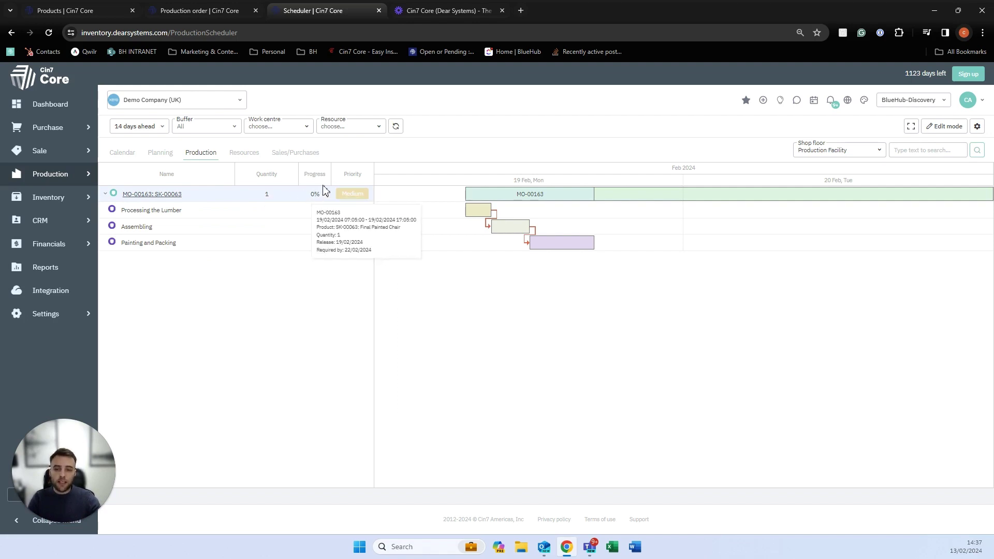
# Turn on Edit mode, leave MO-00163's priority unchanged, save, and switch to the Sales/Purchases schedule.
pyautogui.click(928, 128)
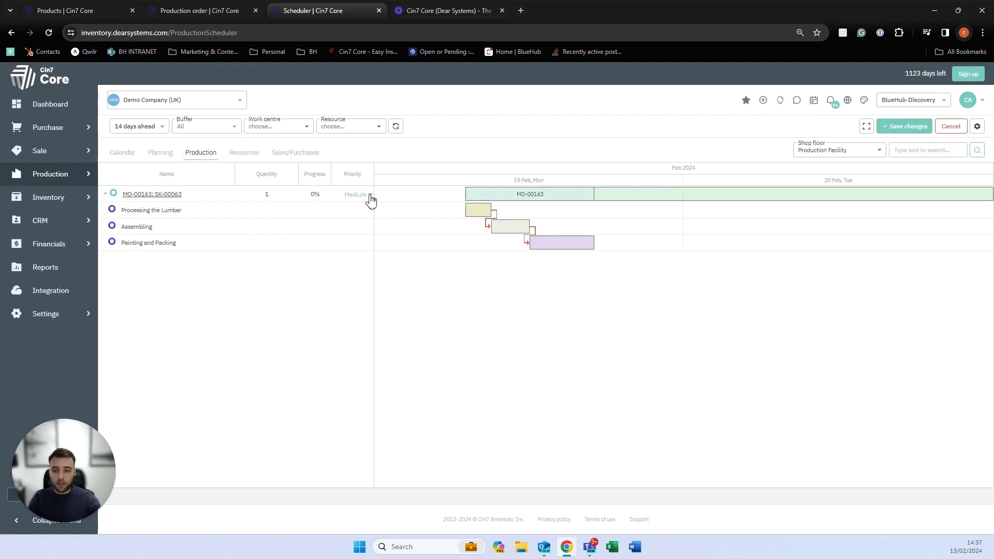
pyautogui.click(370, 196)
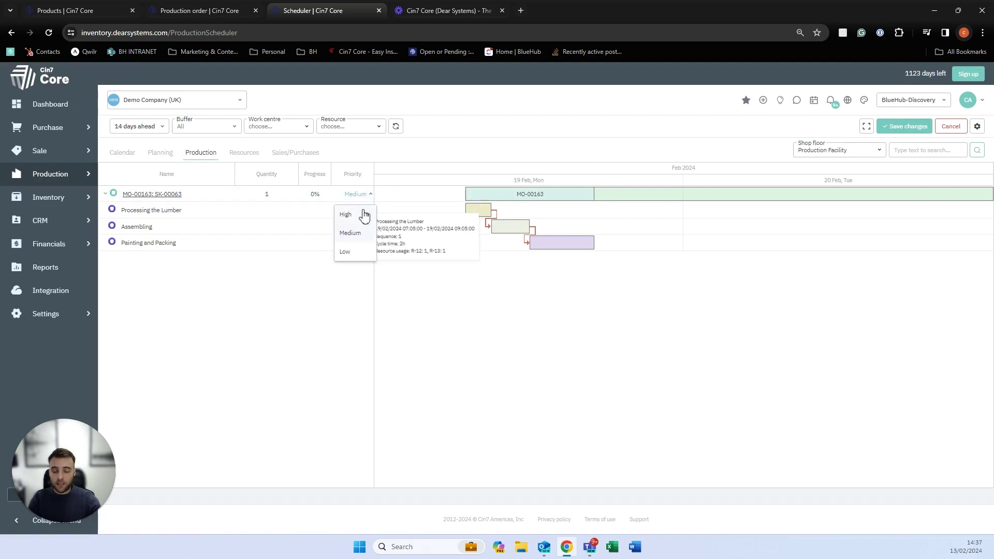
pyautogui.click(356, 302)
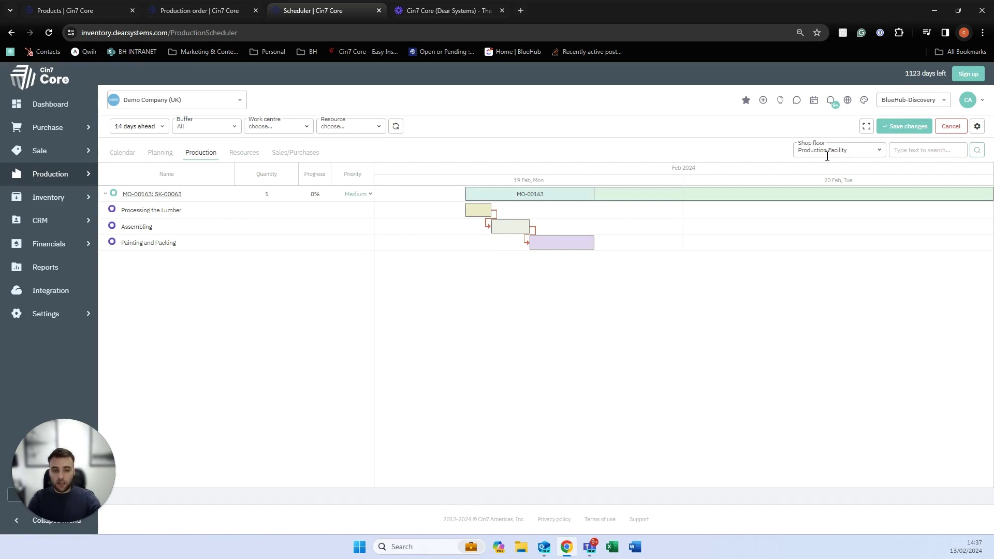
pyautogui.moveTo(566, 249)
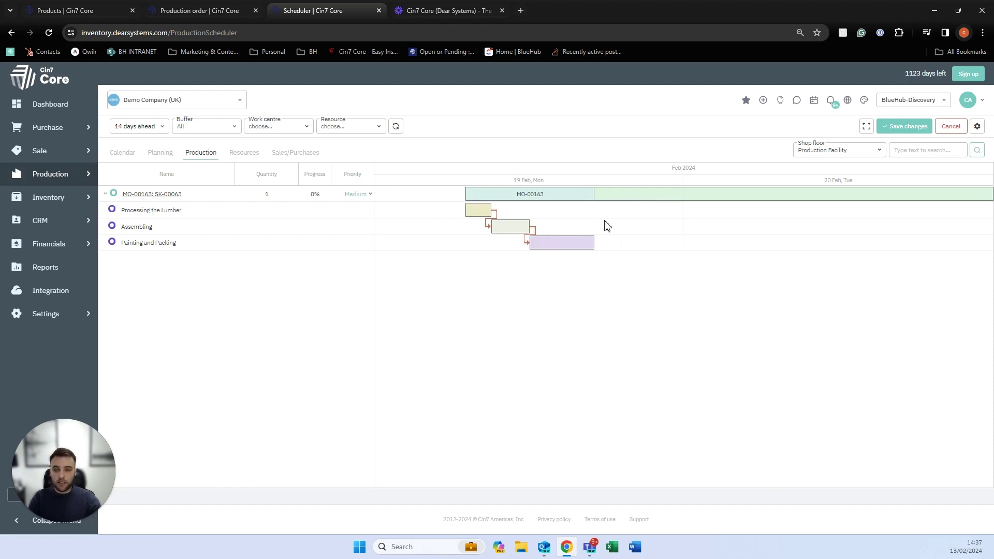
pyautogui.click(905, 126)
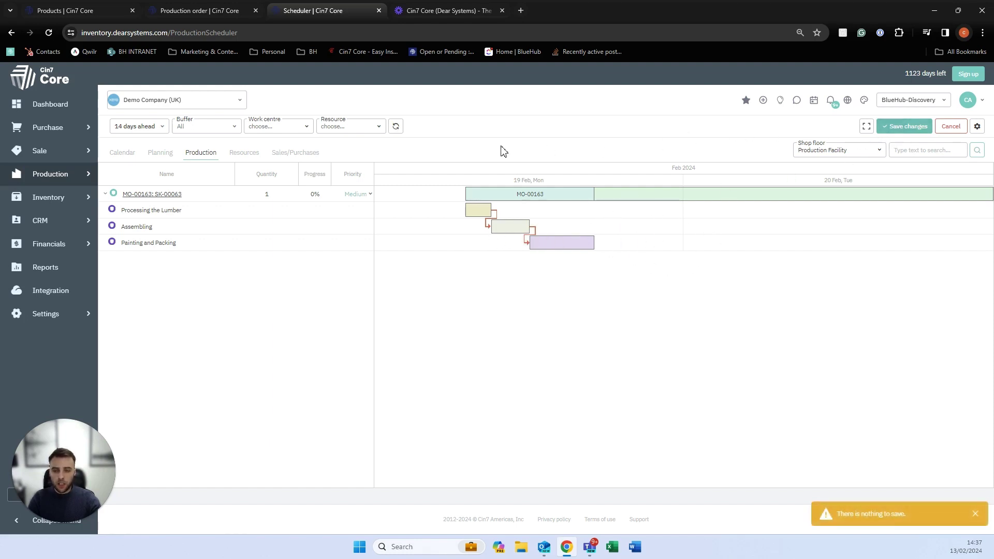
pyautogui.click(306, 155)
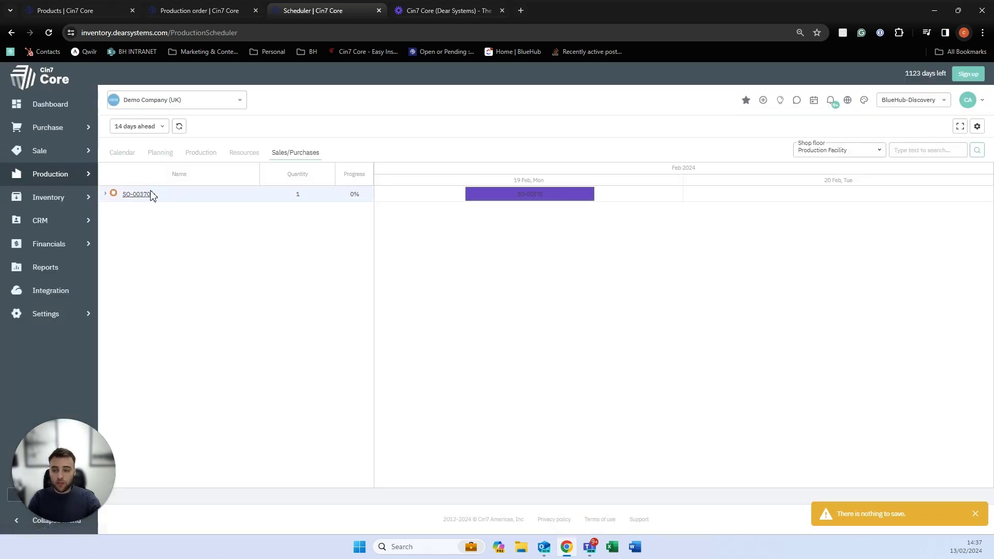
# Expand SO-00370 to reveal linked order MO-00163: SK-00063, both at 0% progress.
pyautogui.click(106, 195)
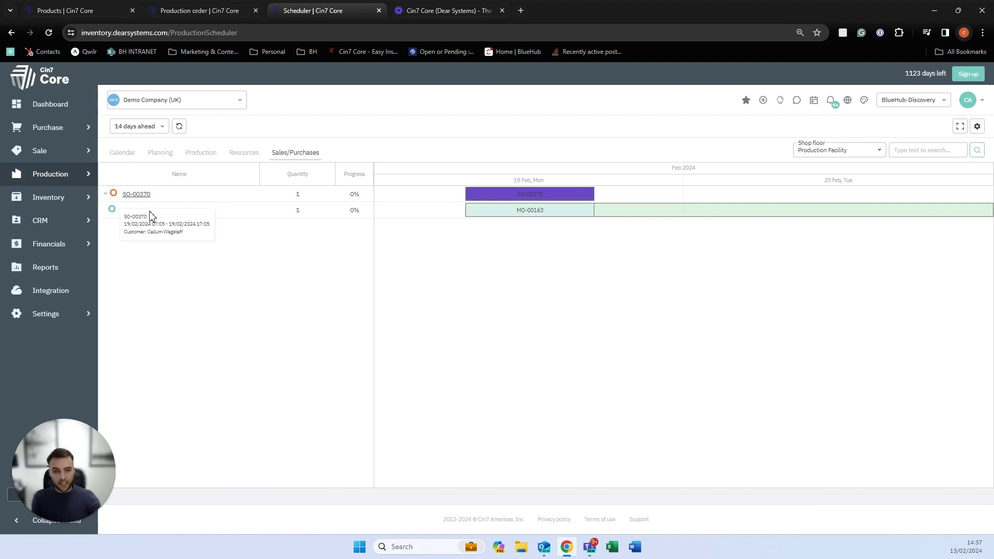
pyautogui.moveTo(473, 207)
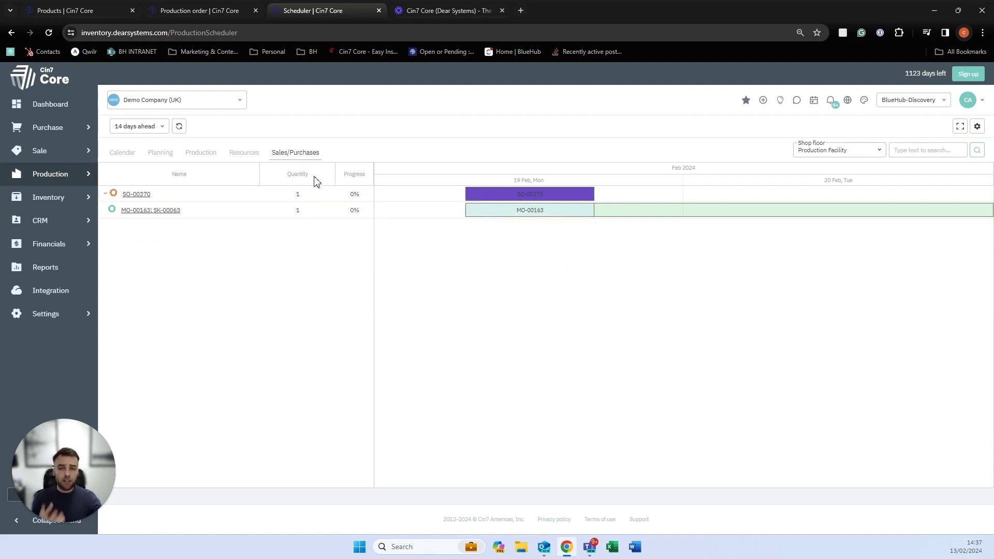
# Refresh the Capacity Planner for 12/02/2024 to 16/02/2024 and review each resource's hours.
pyautogui.moveTo(97, 181)
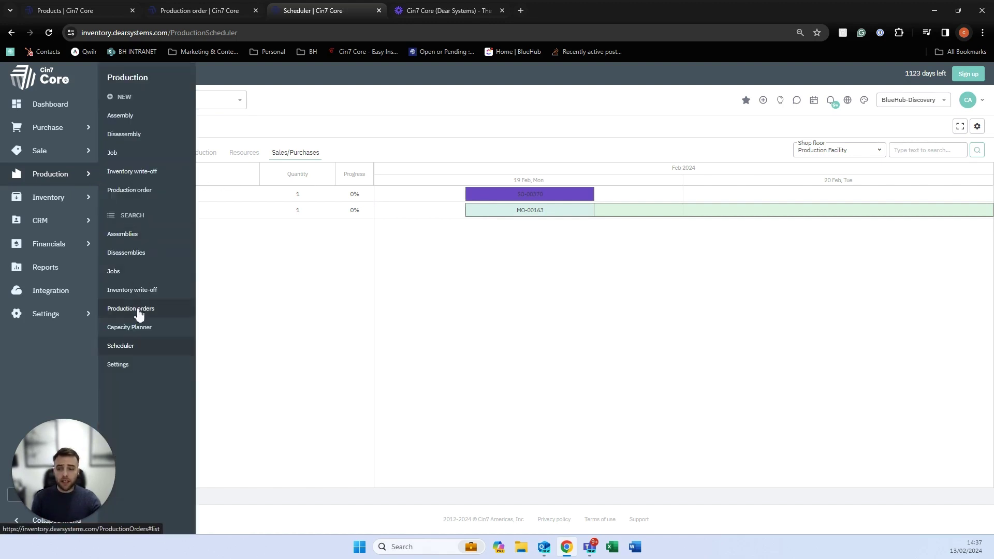
pyautogui.click(134, 328)
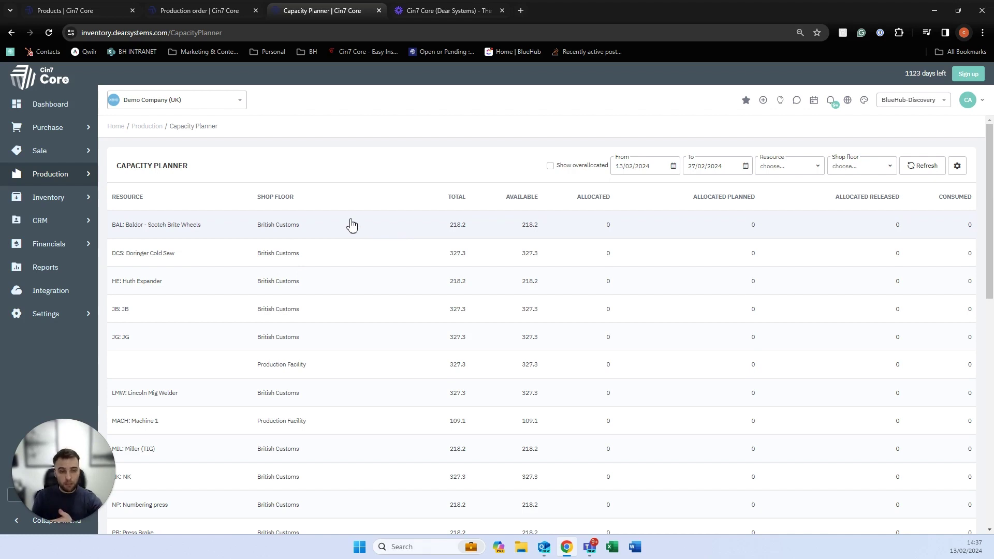
pyautogui.click(673, 166)
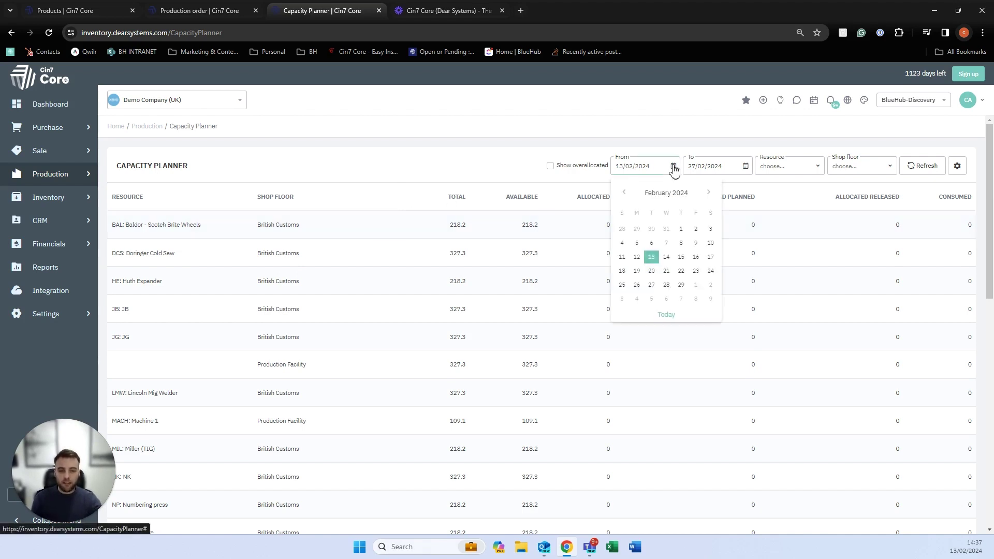
pyautogui.click(638, 257)
pyautogui.click(745, 166)
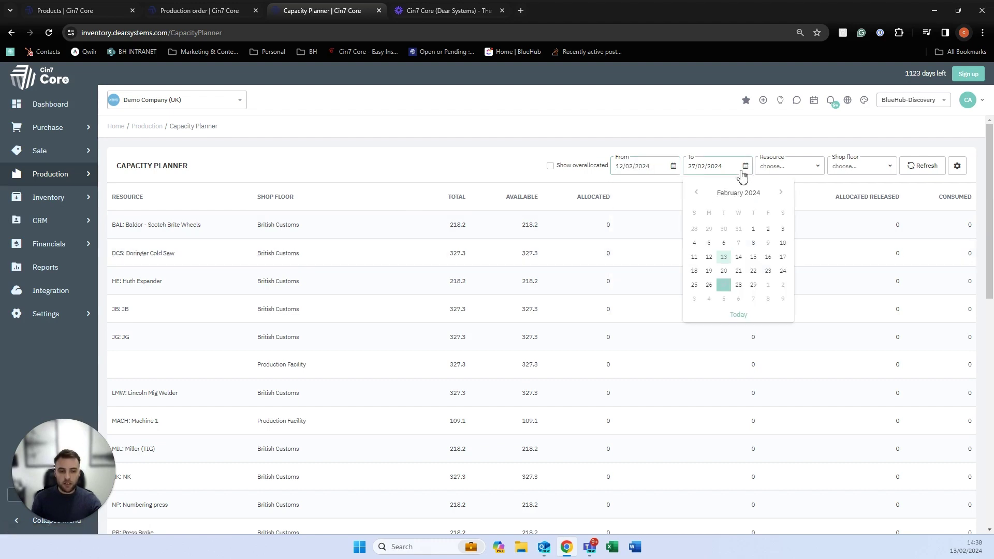
pyautogui.click(770, 257)
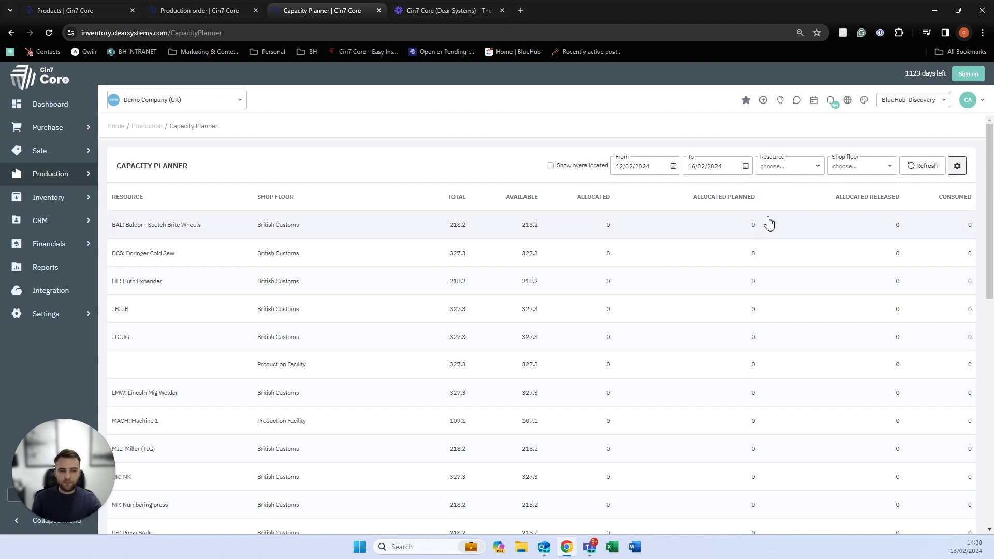
pyautogui.click(919, 167)
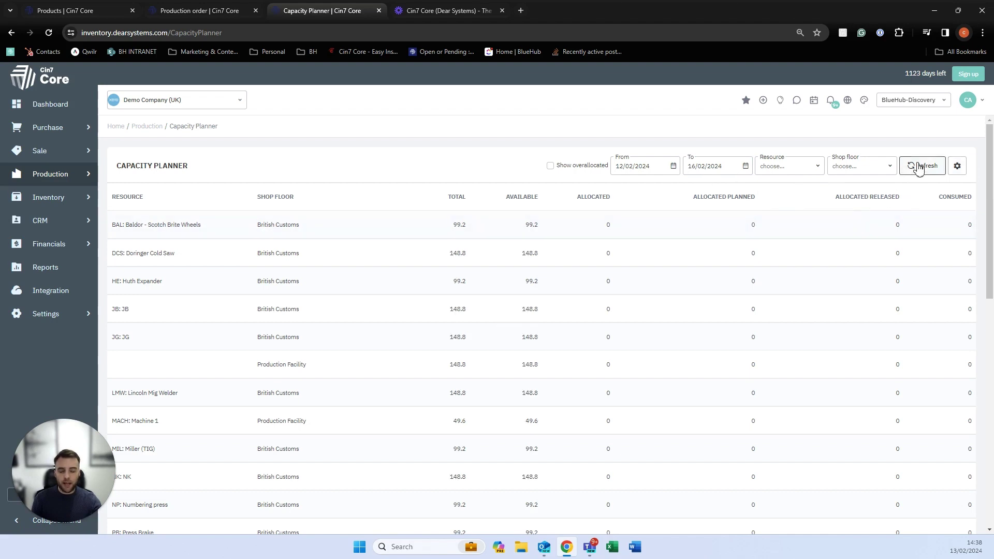
pyautogui.scroll(-1, 249, 282)
pyautogui.scroll(-3, 246, 289)
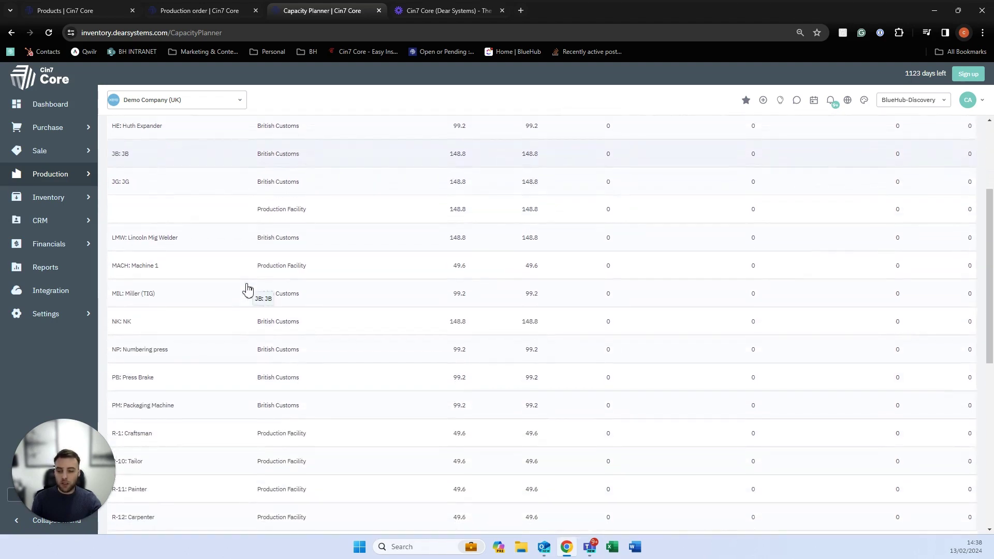
pyautogui.scroll(4, 245, 299)
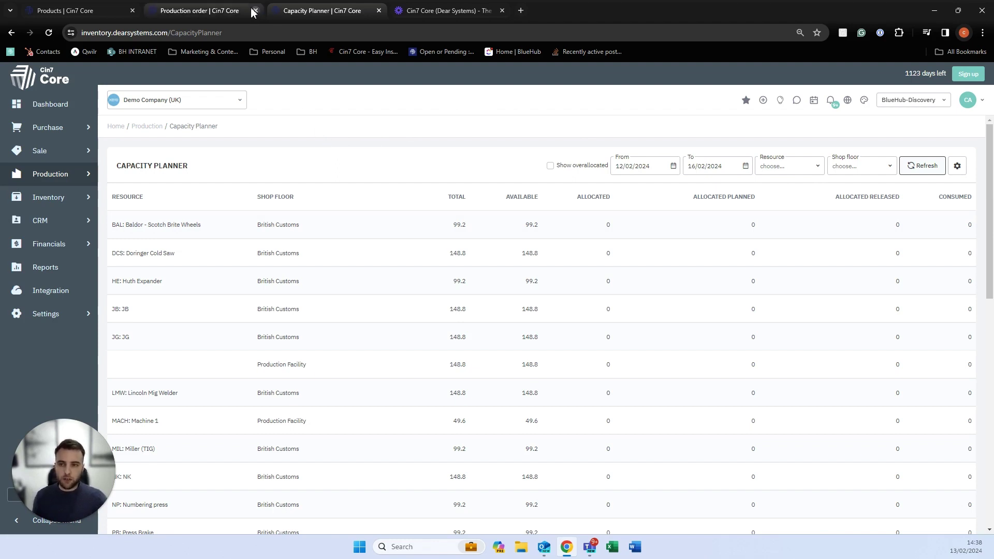
# Add a production run of quantity 10 to the Lumber Walnut production order and run it.
pyautogui.click(231, 12)
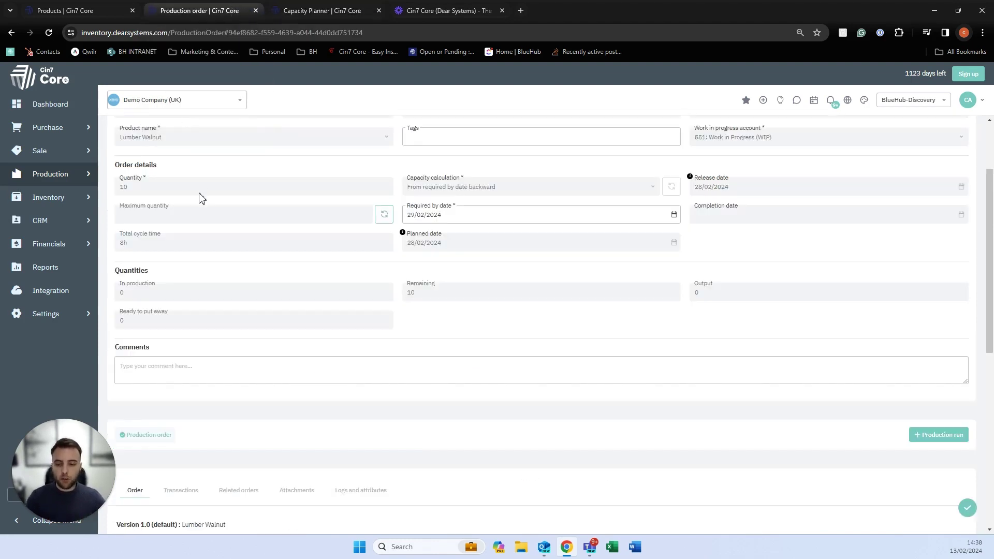
pyautogui.scroll(-5, 269, 257)
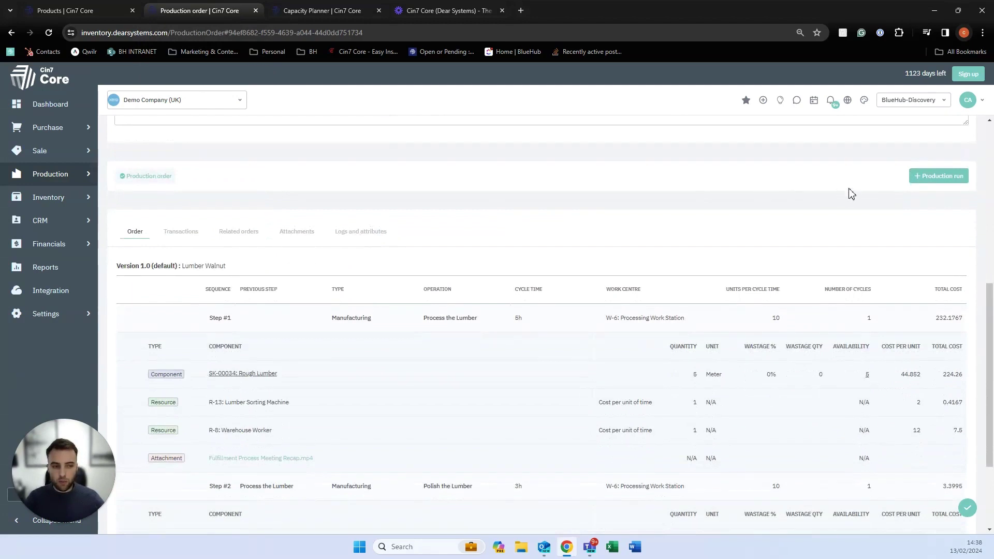
pyautogui.click(913, 176)
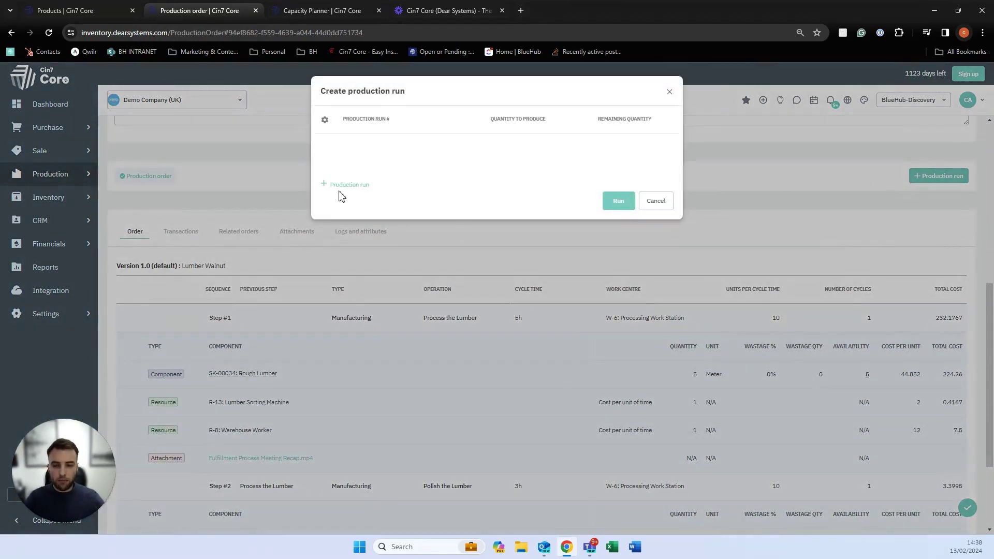
pyautogui.click(342, 186)
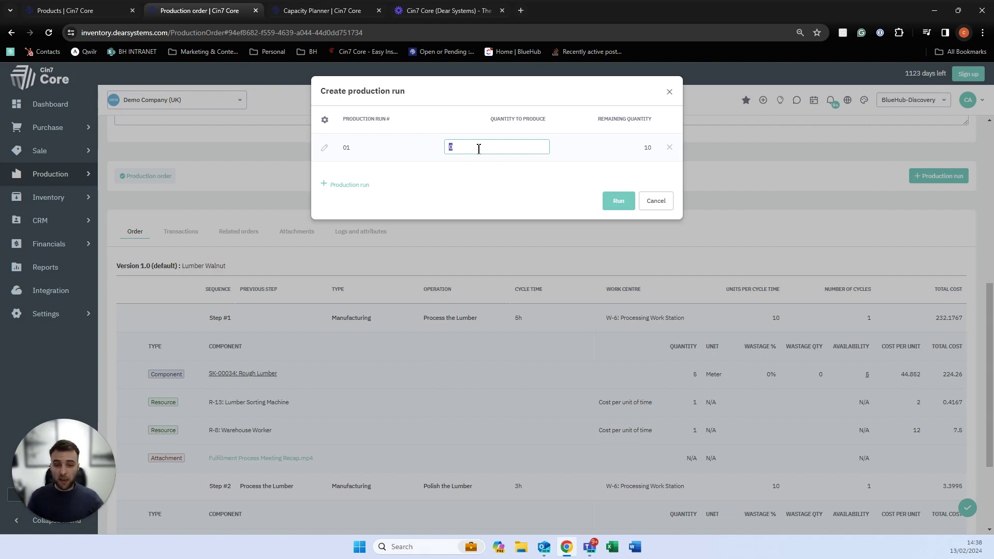
pyautogui.click(459, 186)
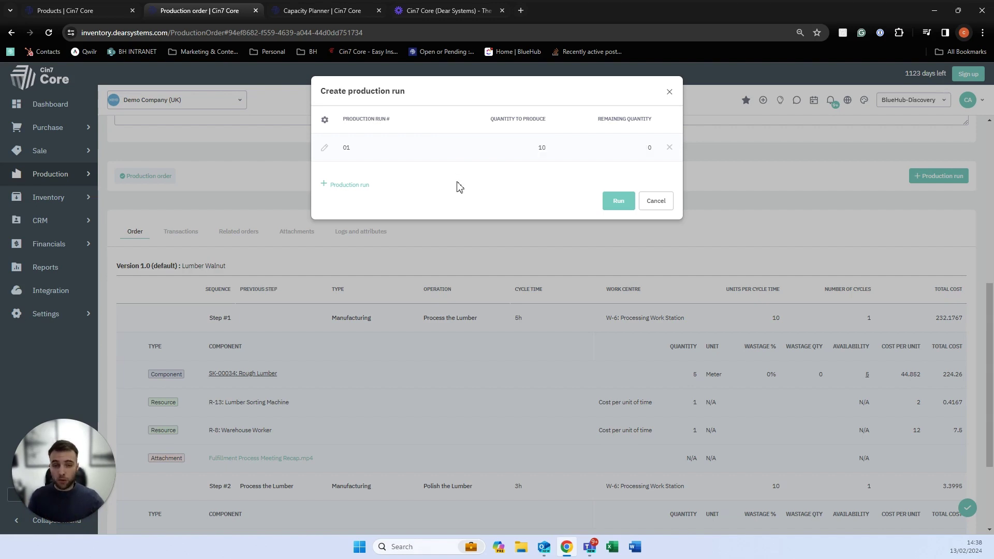
pyautogui.click(613, 203)
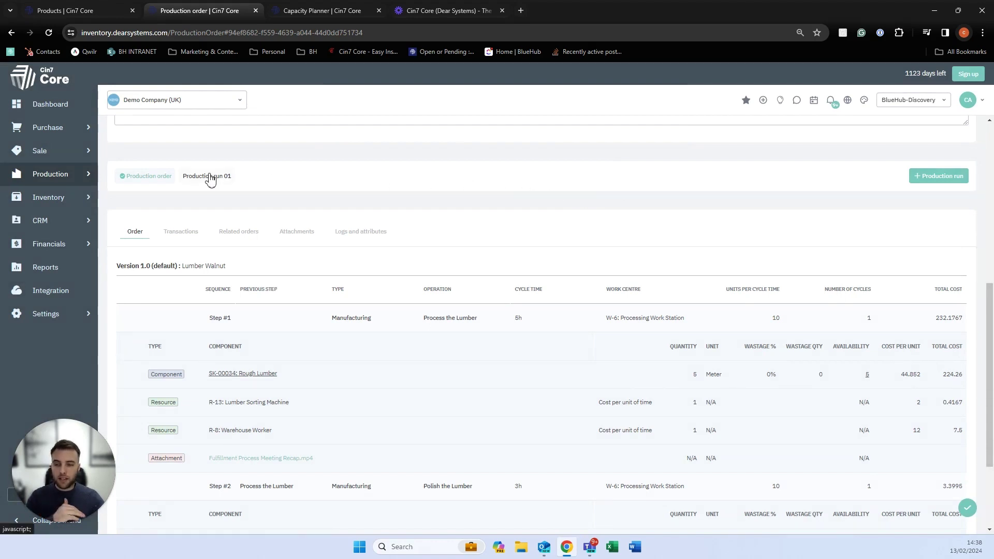
# Open Production run 01 and review its Polish the Lumber and Process the Lumber operations.
pyautogui.click(210, 179)
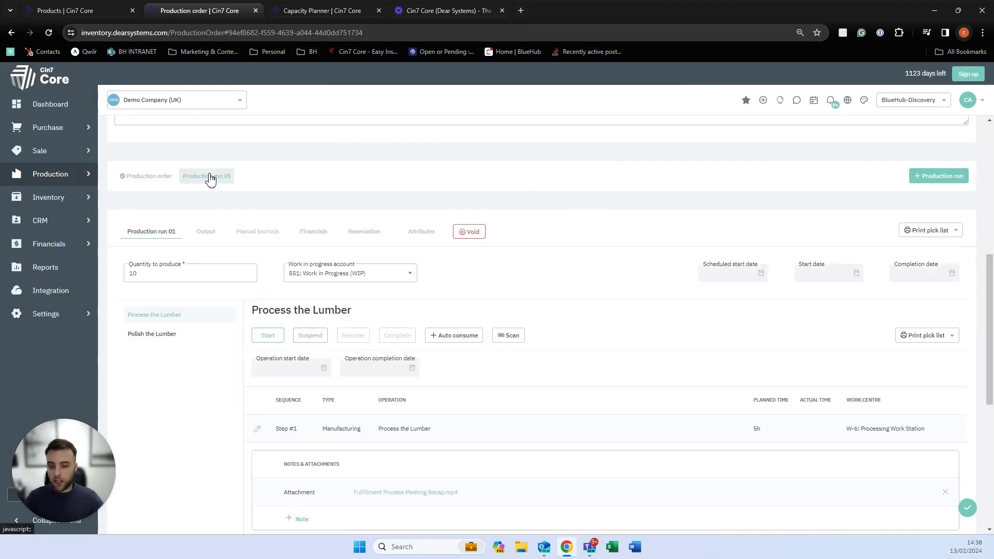
pyautogui.scroll(-1, 201, 218)
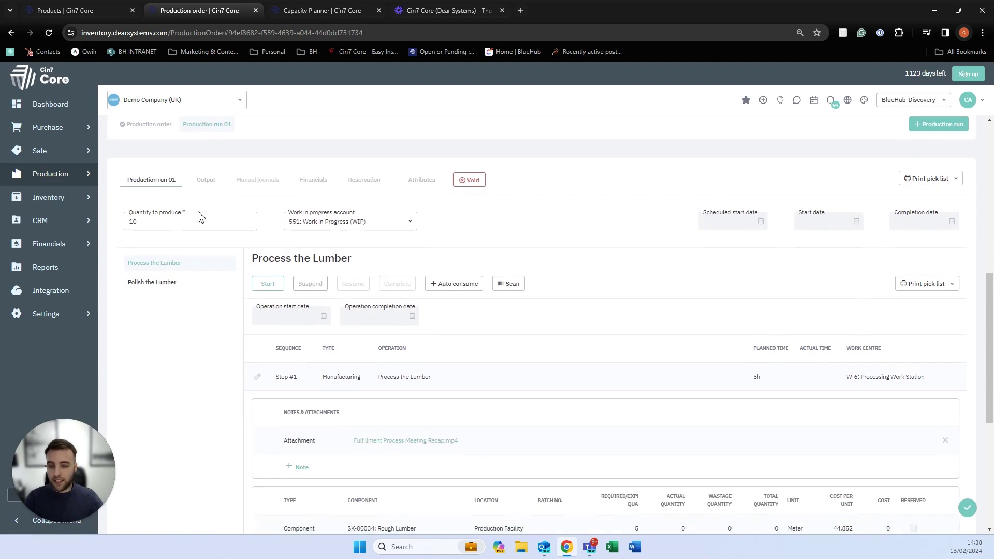
pyautogui.click(162, 288)
pyautogui.click(157, 264)
pyautogui.click(160, 289)
pyautogui.click(159, 266)
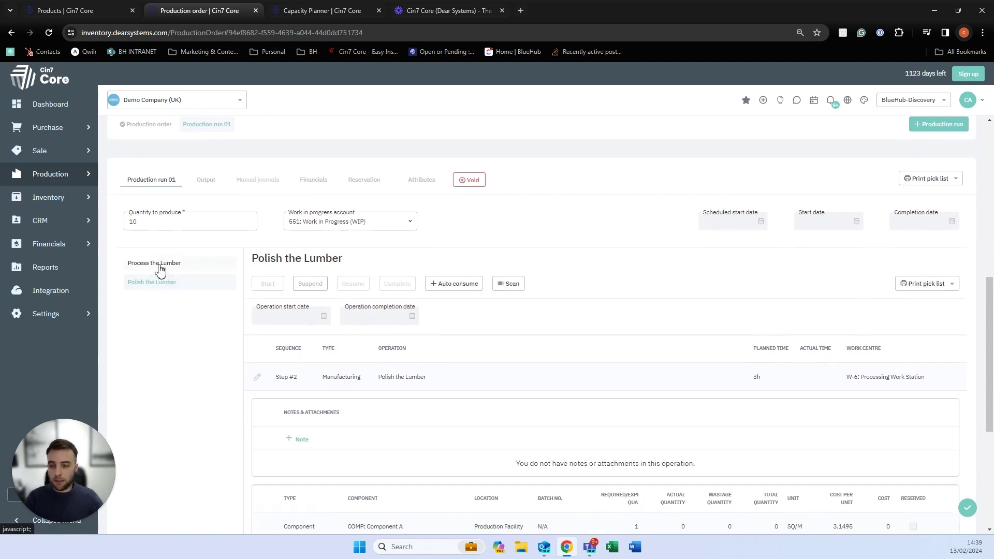
pyautogui.scroll(-2, 288, 263)
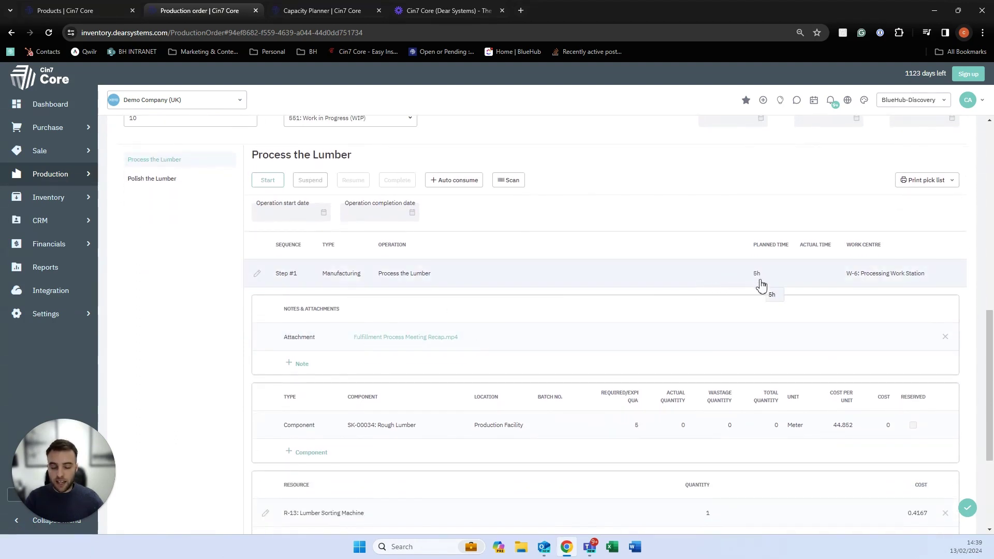
pyautogui.scroll(-1, 505, 386)
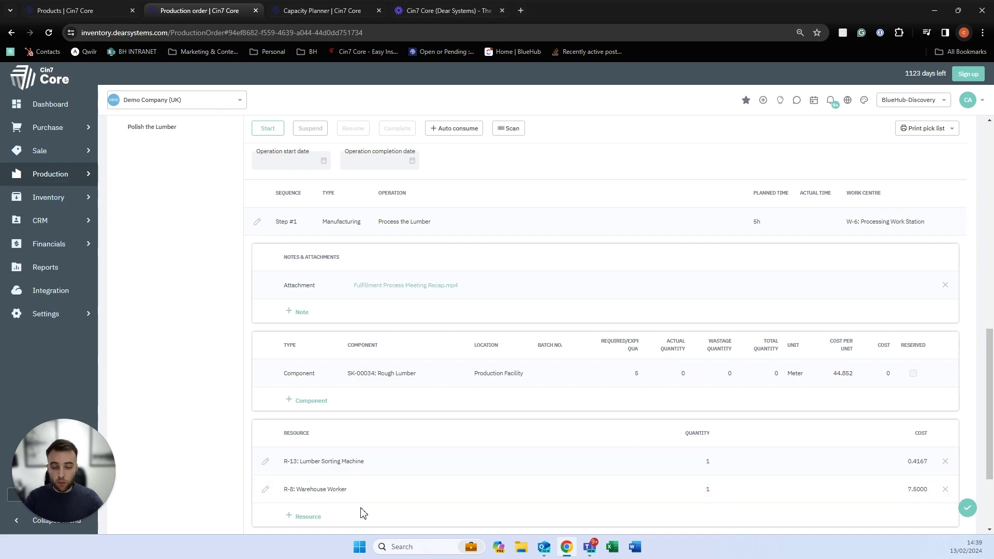
pyautogui.scroll(2, 308, 396)
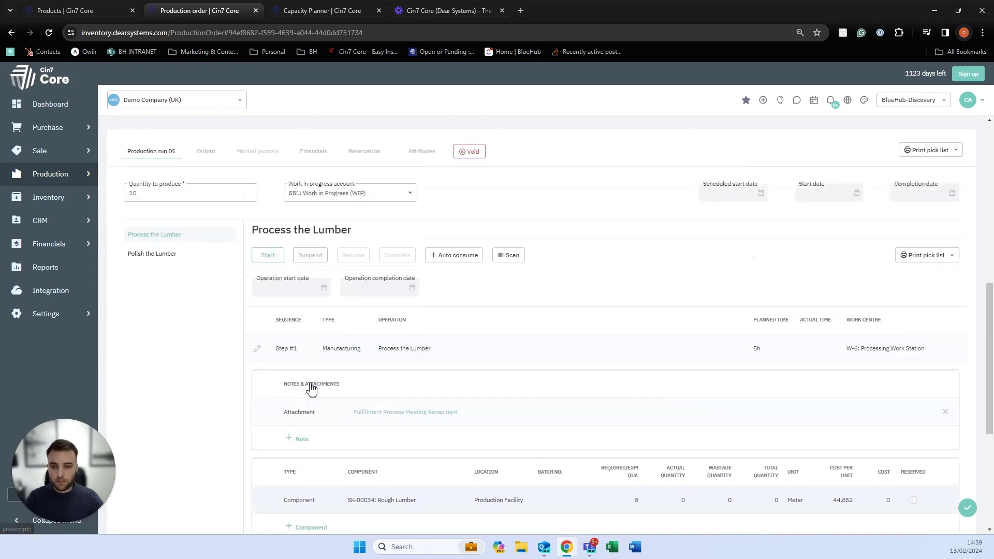
pyautogui.scroll(1, 311, 389)
# Expand related purchases PO-00321 and PO-00322 and open both in background tabs.
pyautogui.click(163, 182)
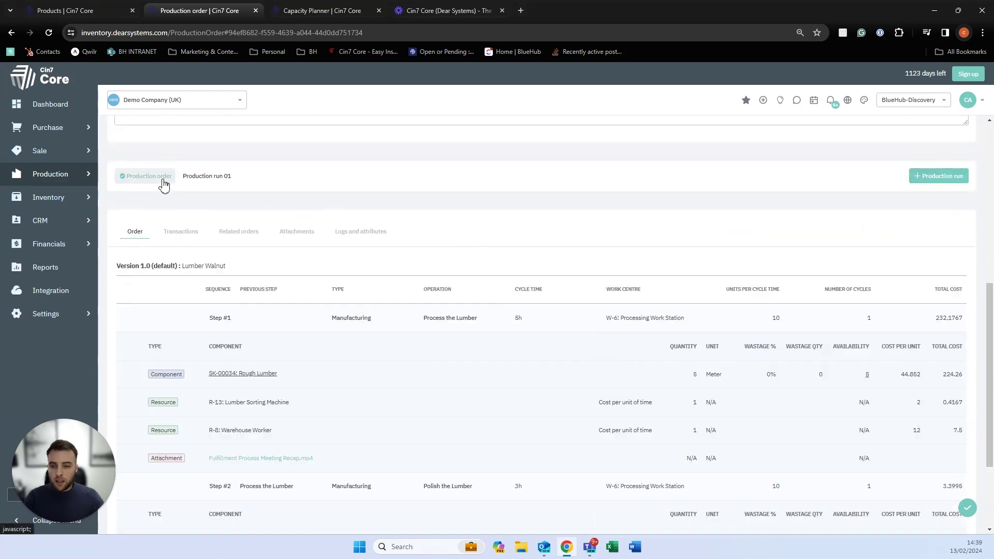
pyautogui.click(243, 233)
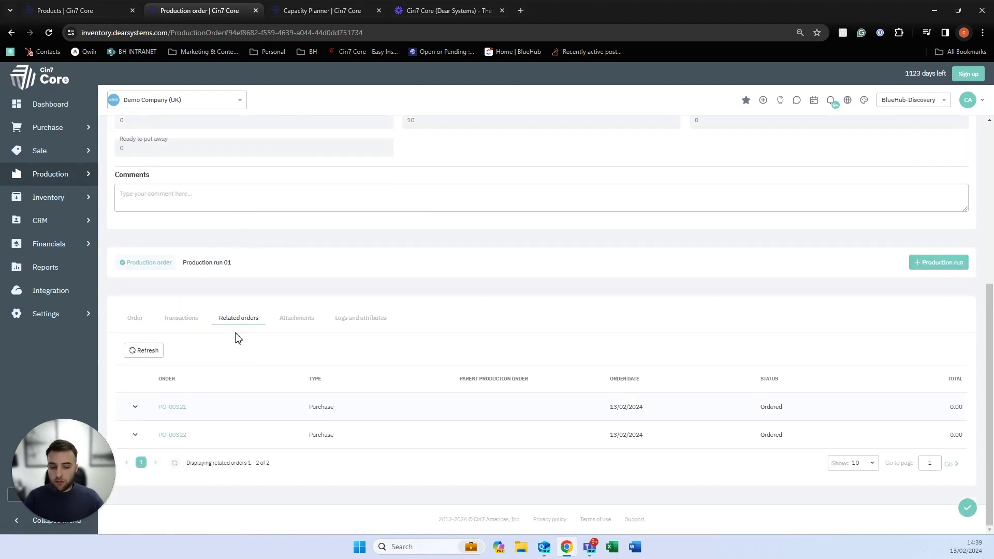
pyautogui.click(138, 409)
pyautogui.scroll(-1, 138, 410)
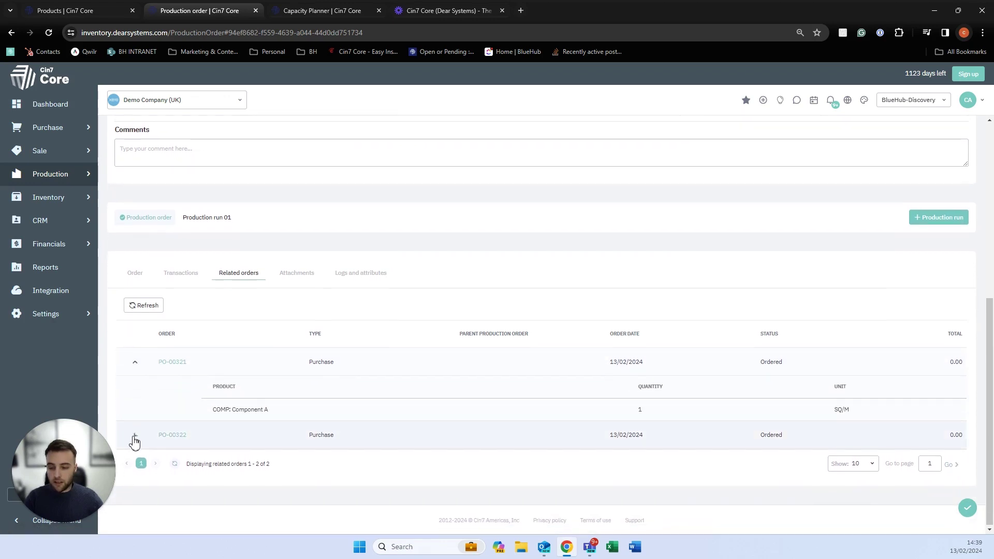
pyautogui.click(140, 430)
pyautogui.scroll(-1, 144, 428)
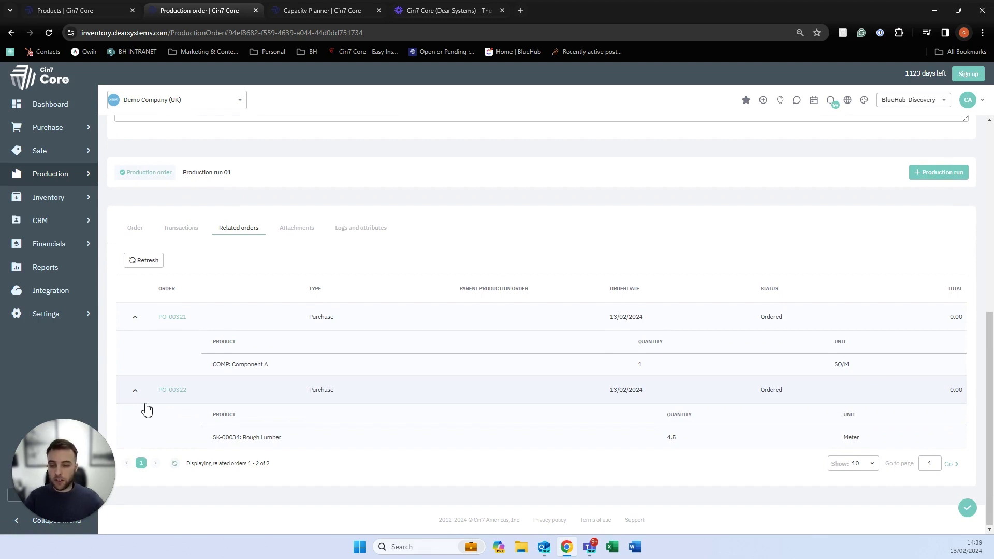
pyautogui.middleClick(172, 393)
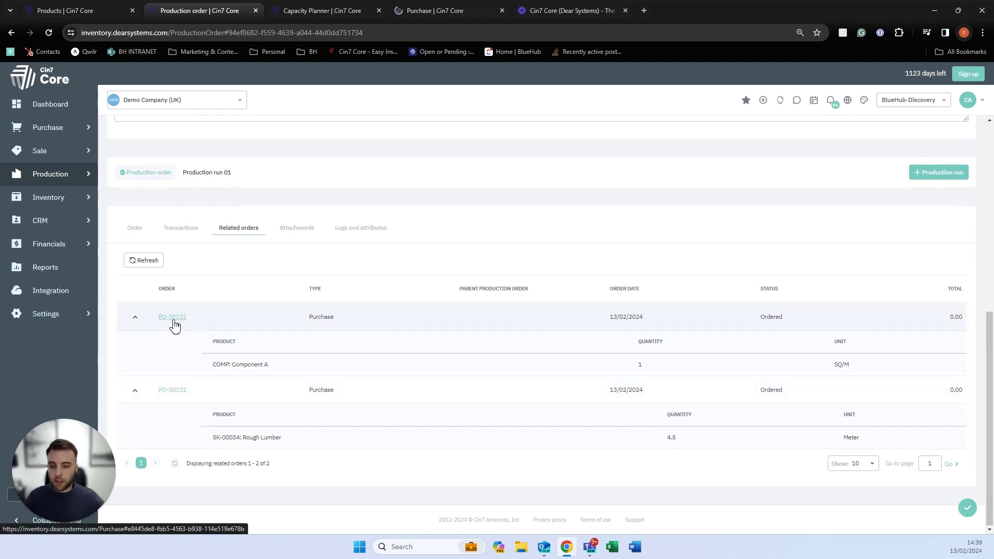
pyautogui.middleClick(173, 318)
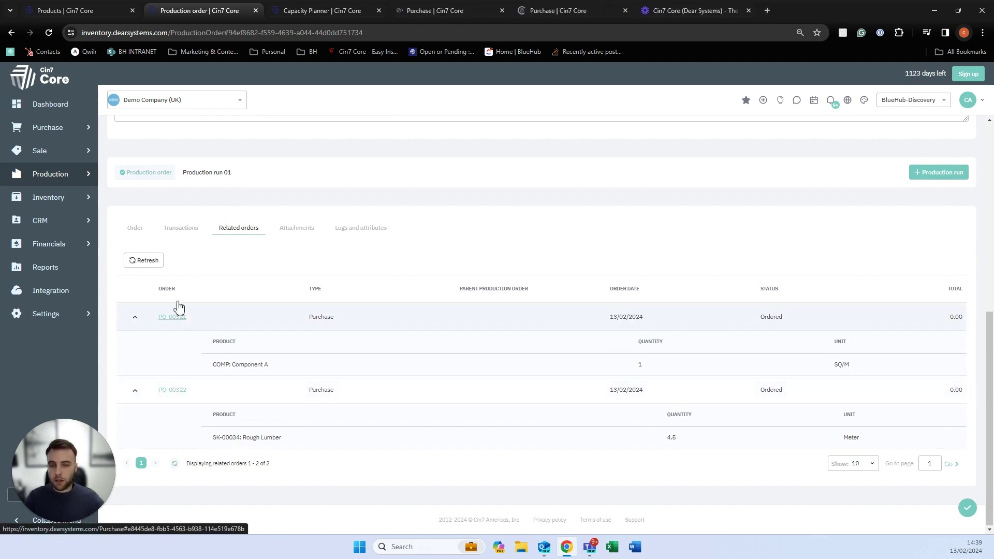
# Review Rough Lumber purchase PO-00322's header details and order lines, then show its stock received section.
pyautogui.click(437, 11)
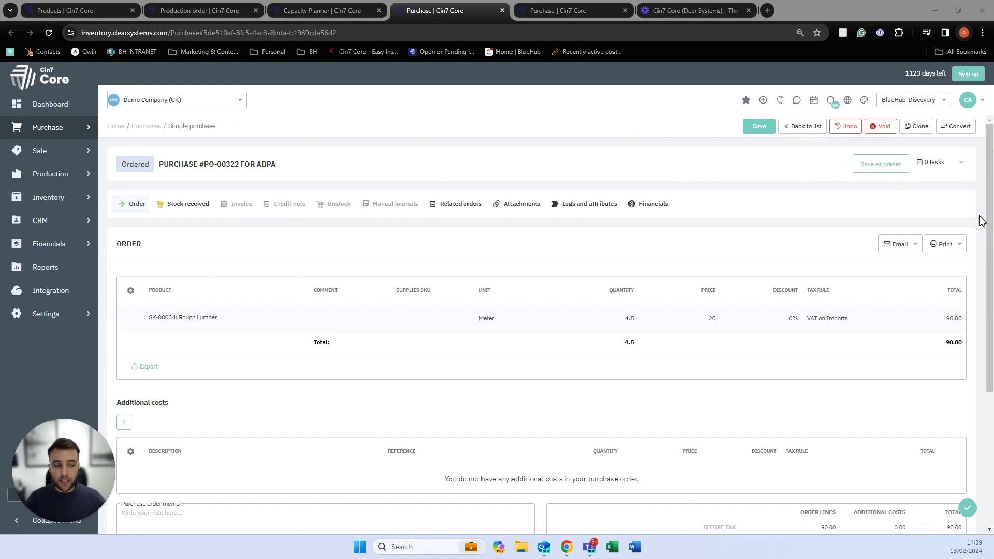
pyautogui.click(961, 162)
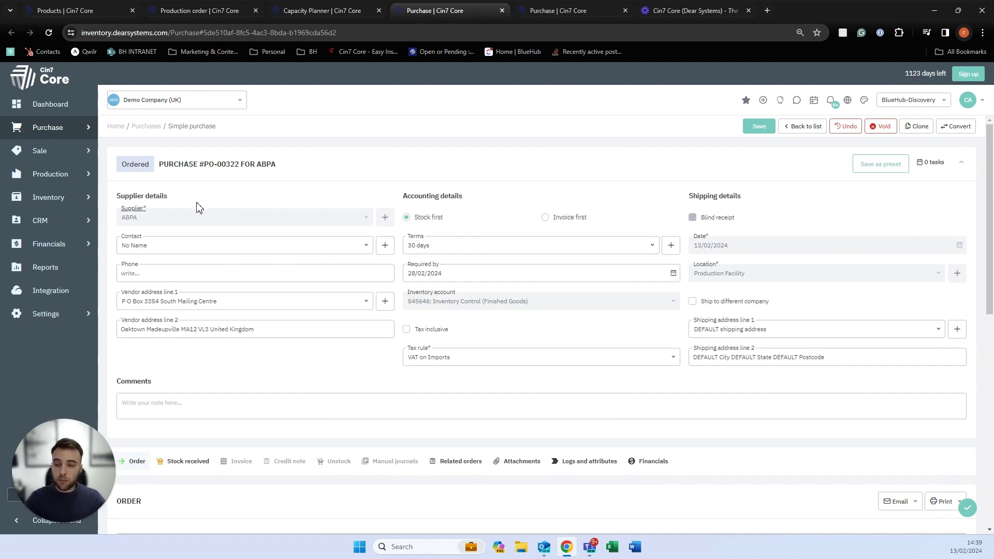
pyautogui.scroll(-3, 199, 208)
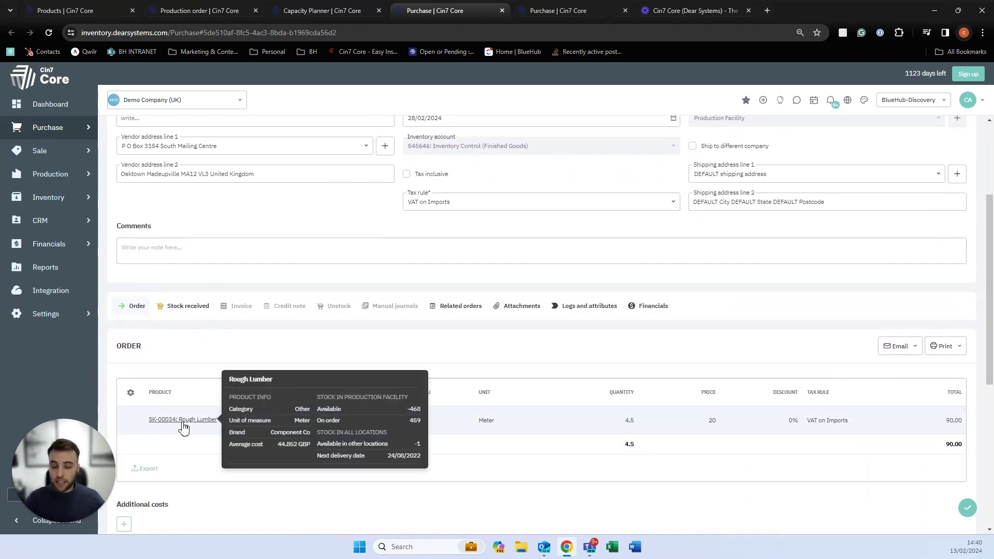
pyautogui.scroll(-3, 672, 427)
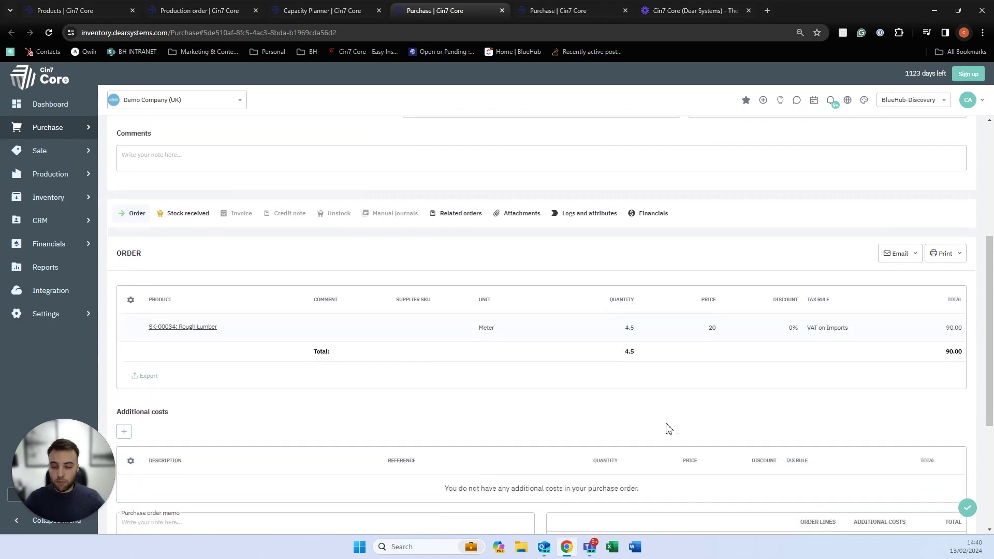
pyautogui.scroll(1, 452, 402)
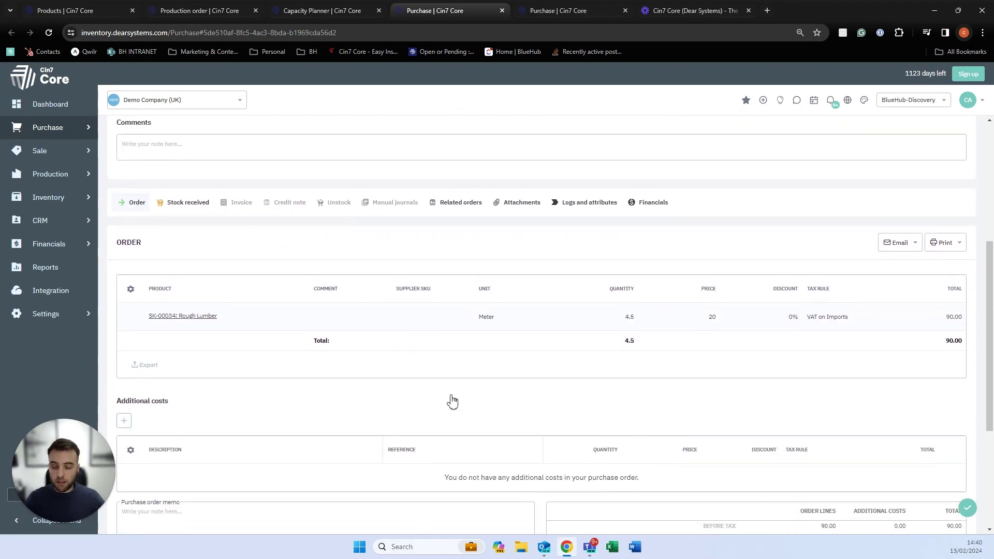
pyautogui.scroll(1, 479, 352)
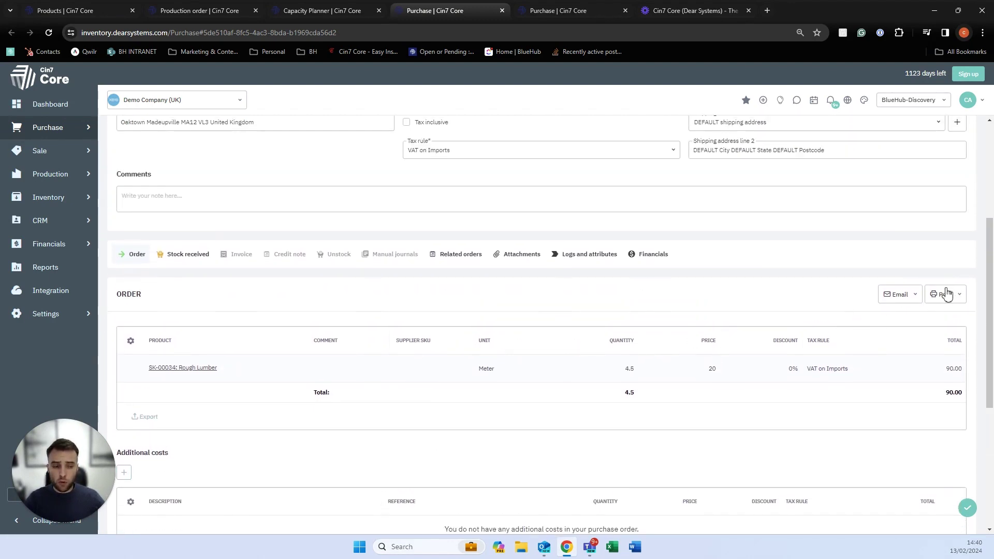
pyautogui.click(893, 296)
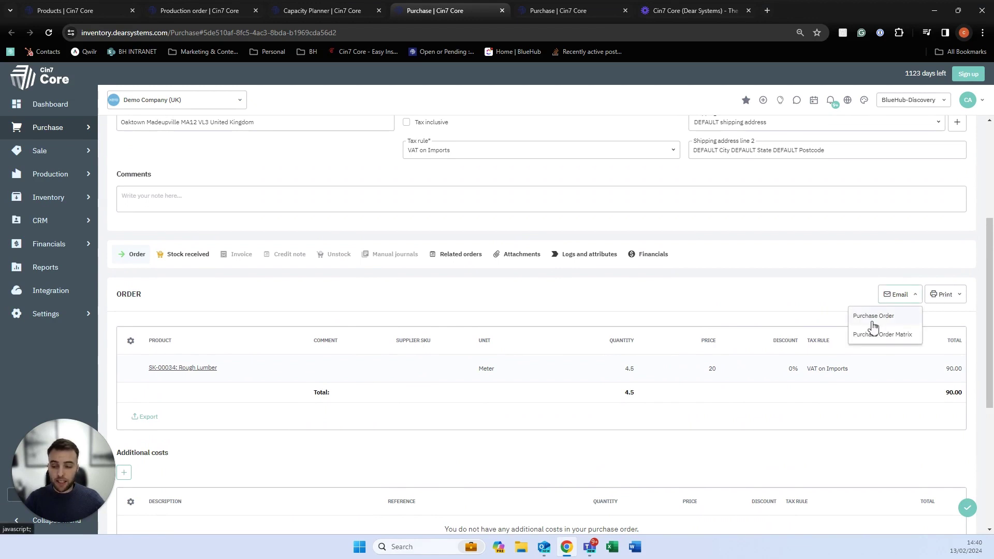
pyautogui.click(548, 304)
pyautogui.click(176, 255)
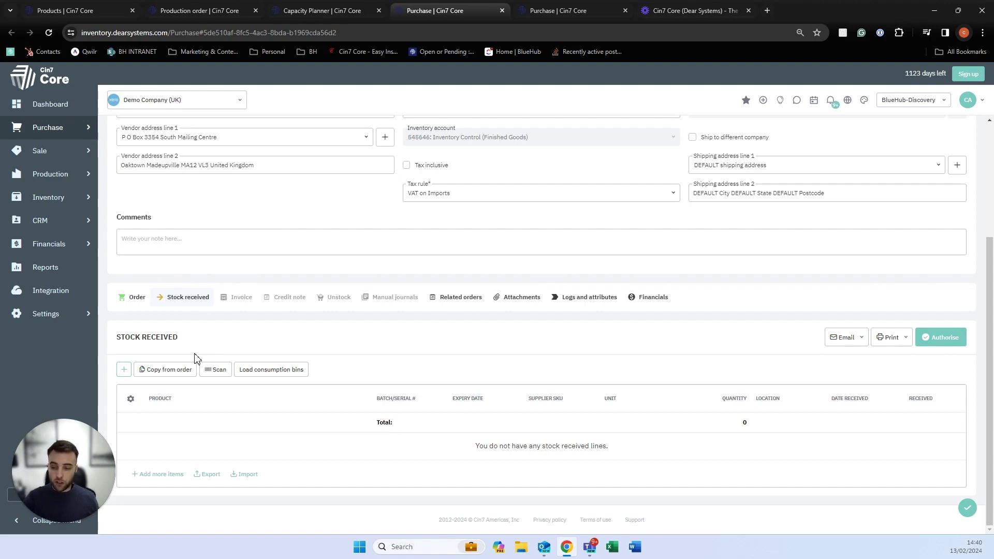
# Copy the 4.5 Meter Rough Lumber line, clear its batch, and authorise with auto-filled batch PO-00322-1.
pyautogui.click(179, 372)
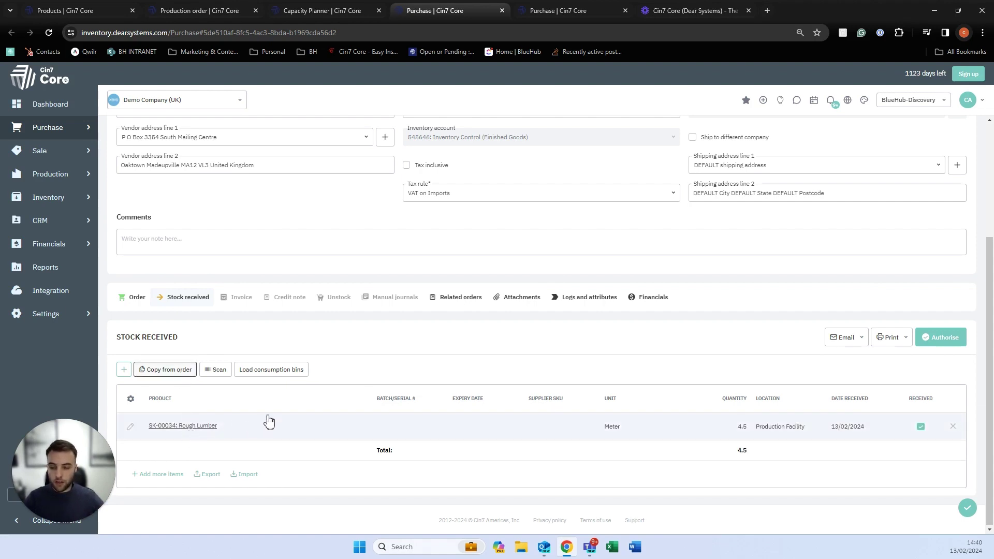
pyautogui.click(394, 430)
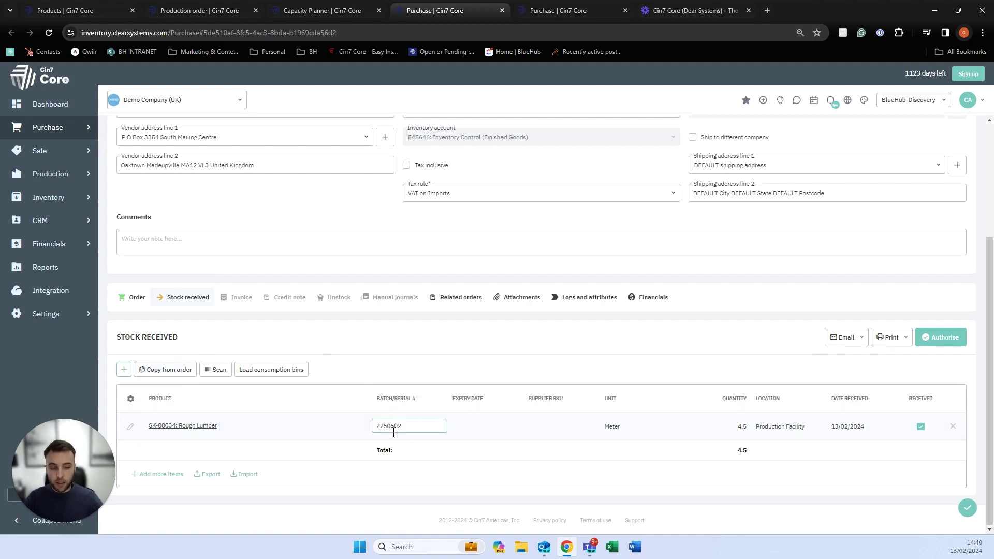
pyautogui.click(466, 484)
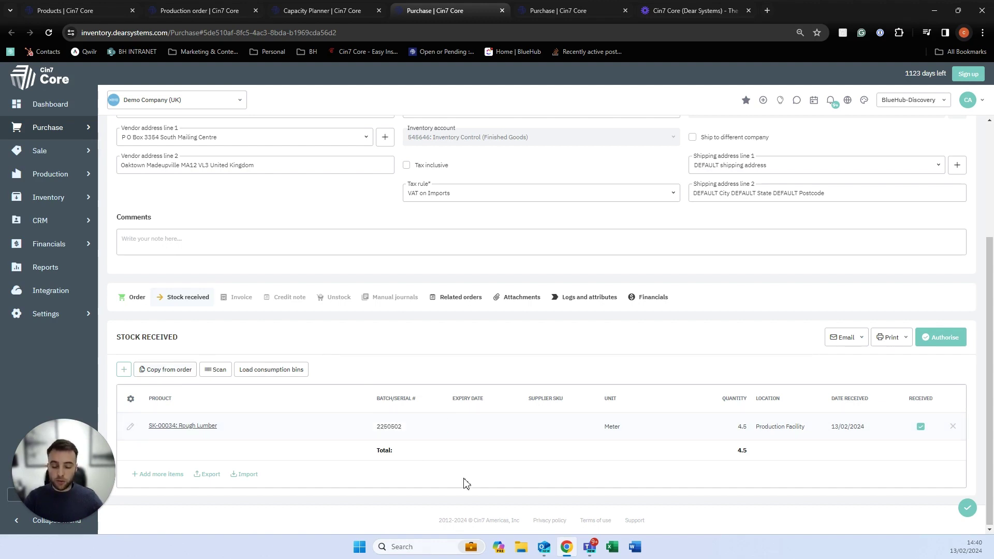
pyautogui.click(400, 425)
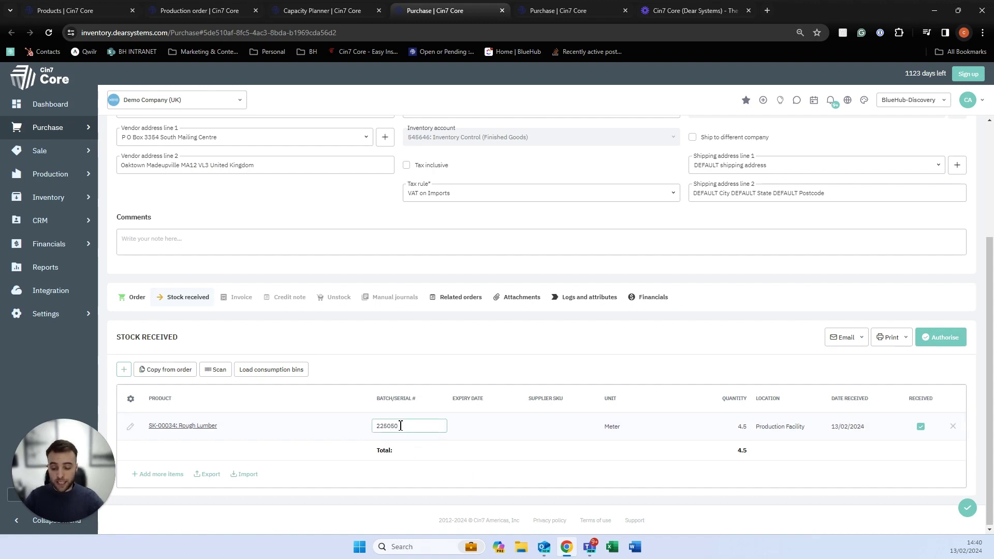
pyautogui.doubleClick(400, 425)
pyautogui.press('BackSpace')
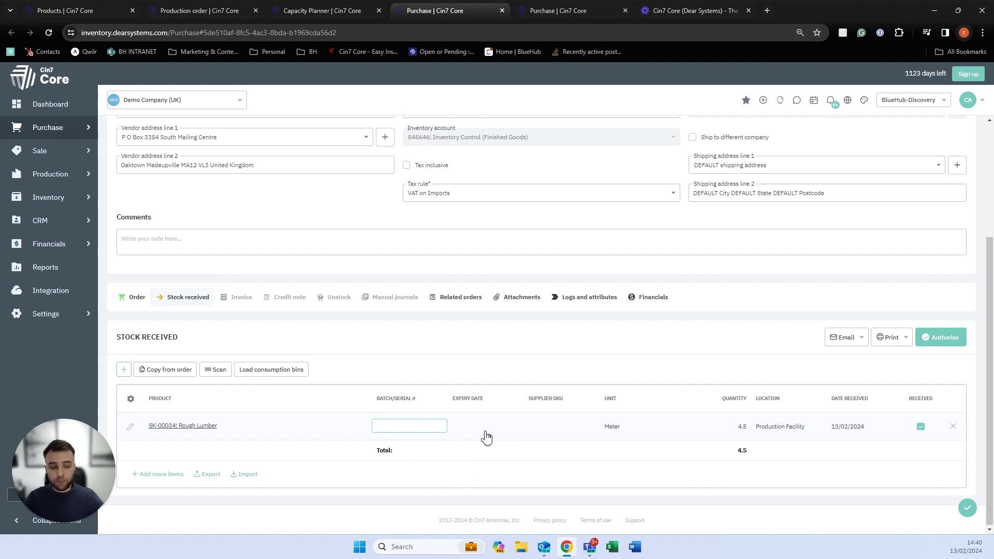
pyautogui.click(532, 461)
pyautogui.click(961, 340)
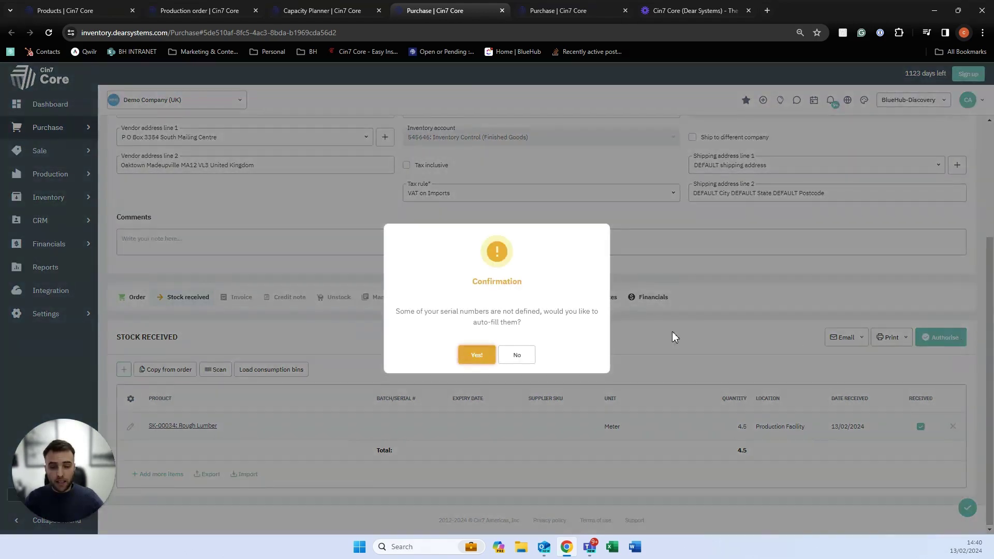
pyautogui.click(469, 352)
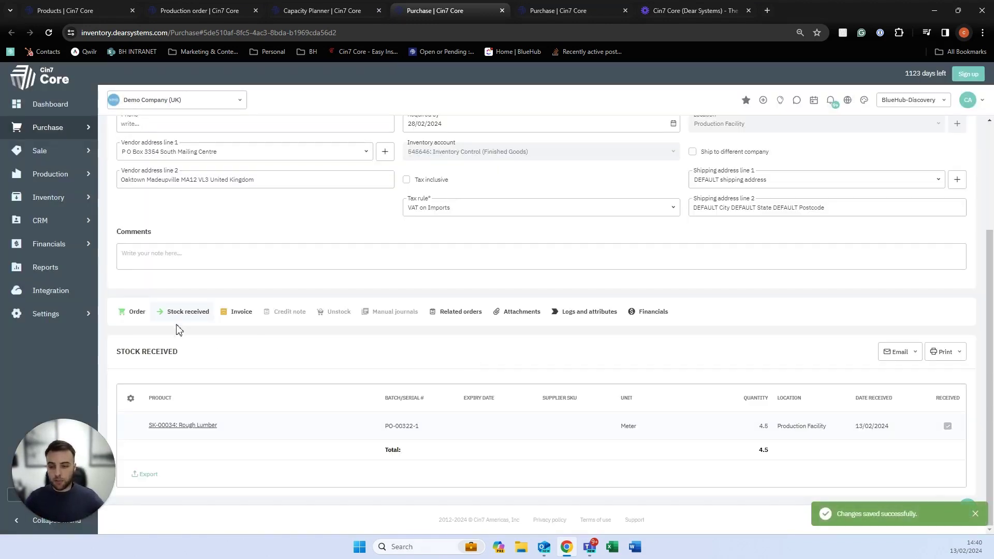
# Invoice PO-00322 as 0008 dated 13/02/2024 with copied order lines, then switch to PO-00321.
pyautogui.click(232, 314)
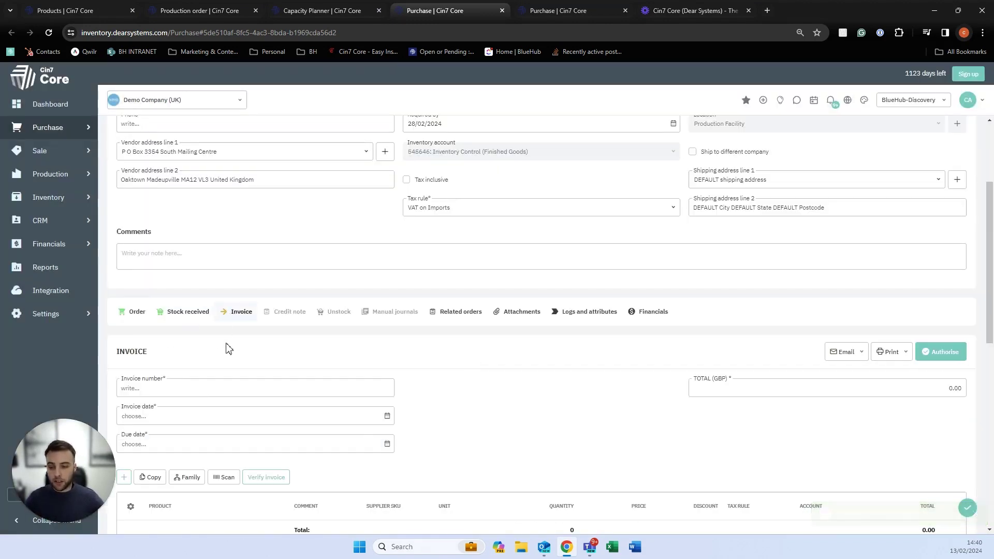
pyautogui.click(229, 380)
pyautogui.write('00008')
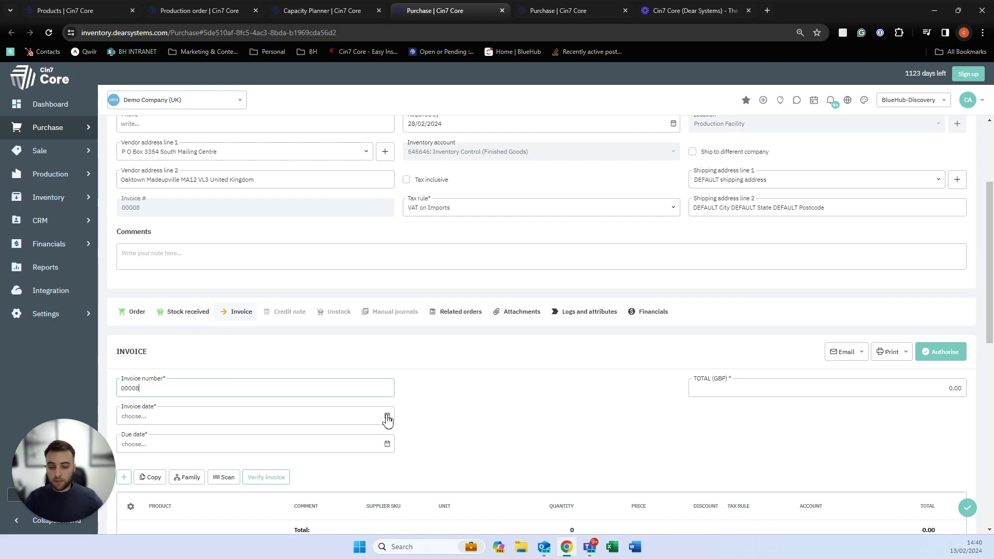
pyautogui.click(387, 416)
pyautogui.click(157, 339)
pyautogui.scroll(-3, 159, 344)
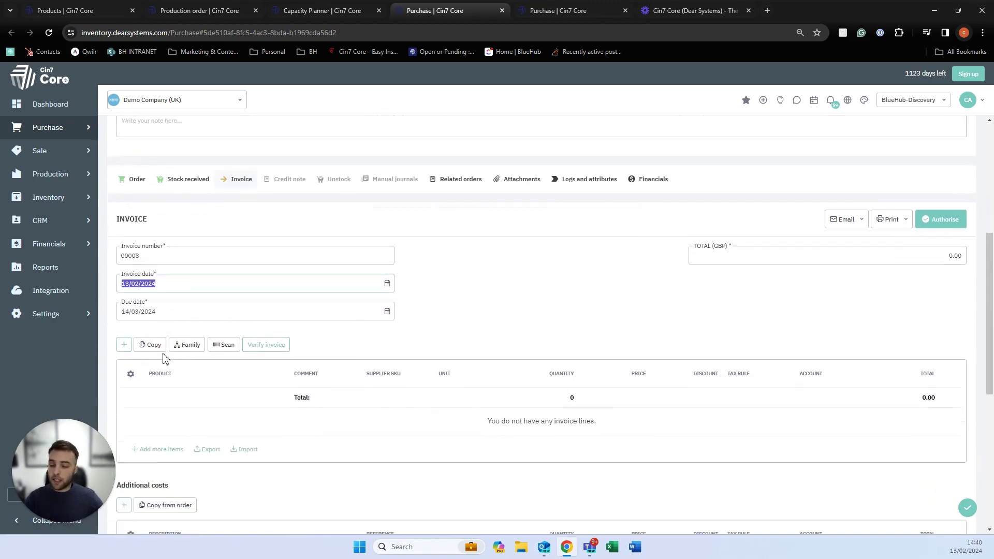
pyautogui.click(153, 322)
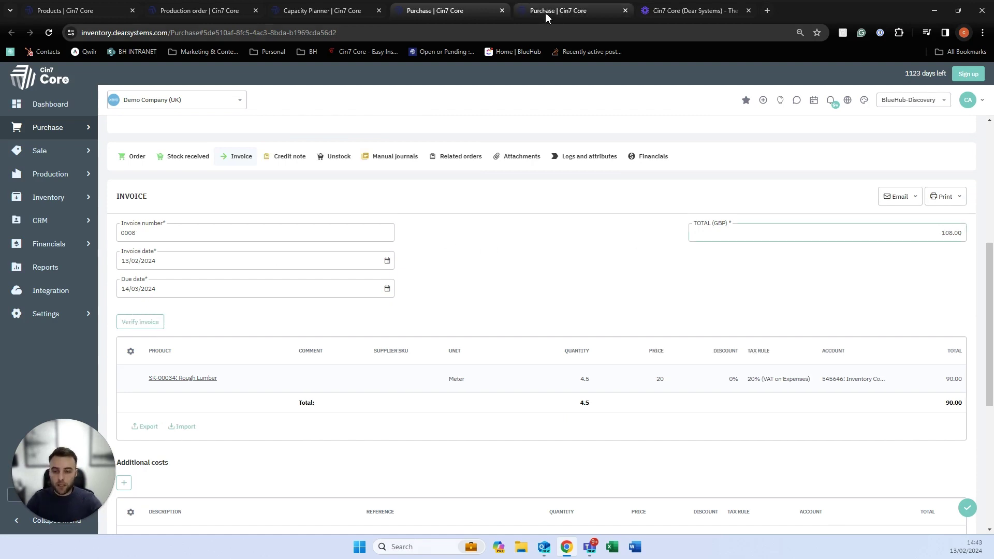
pyautogui.click(546, 17)
# Copy Component A into PO-00321's stock received and authorise the receipt.
pyautogui.click(166, 207)
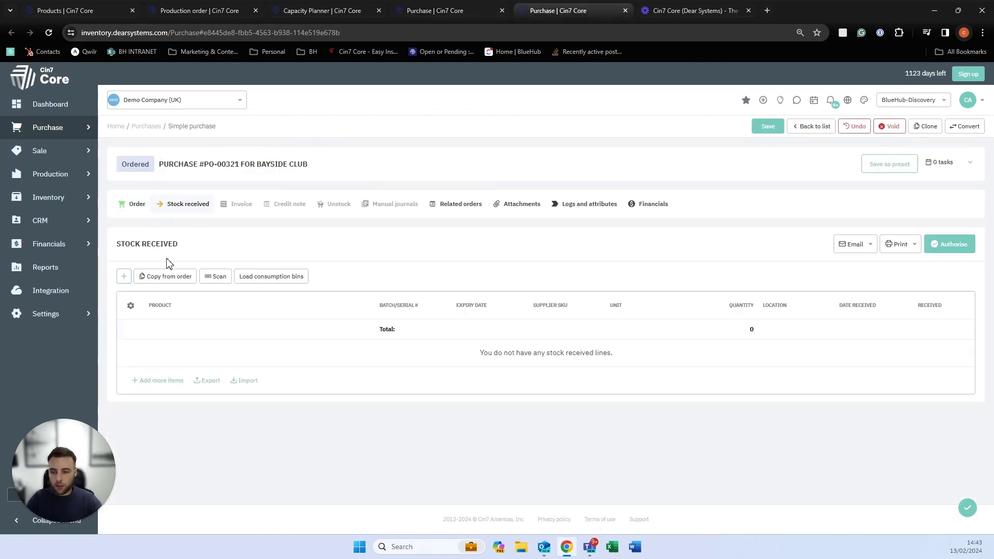
pyautogui.click(166, 276)
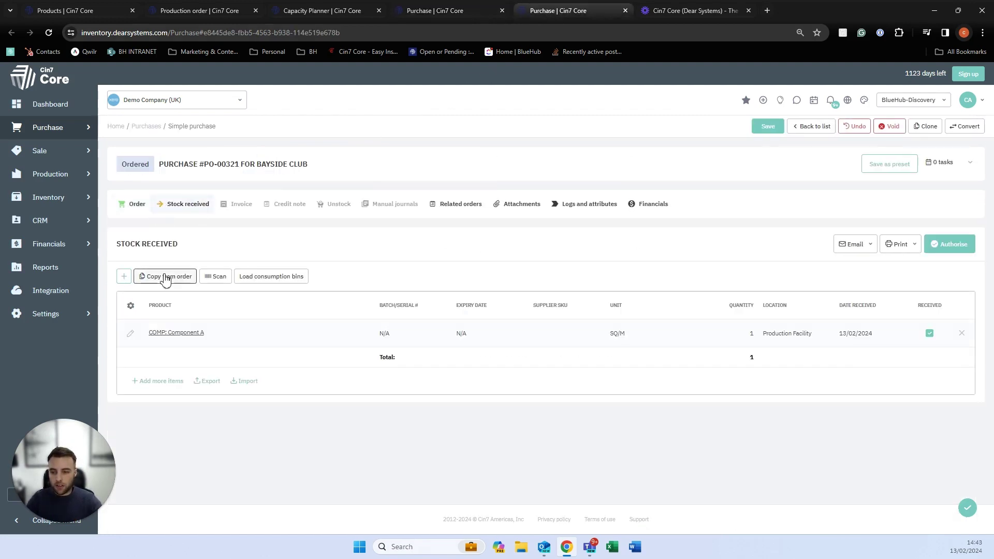
pyautogui.click(949, 245)
# Authorise invoice 00008 dated 13/02/2024 for PO-00321's copied lines, totalling 4.80.
pyautogui.click(239, 205)
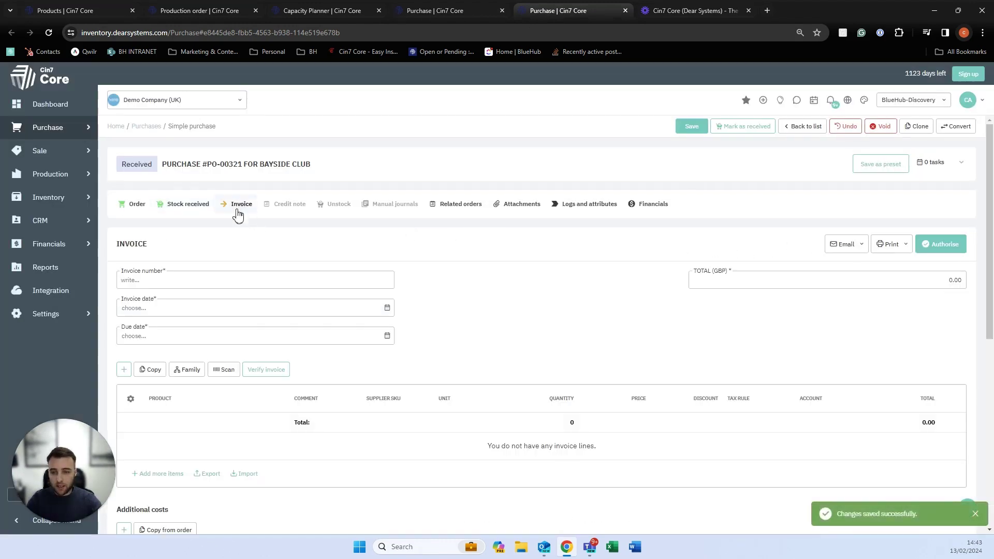
pyautogui.click(207, 283)
pyautogui.write('00008')
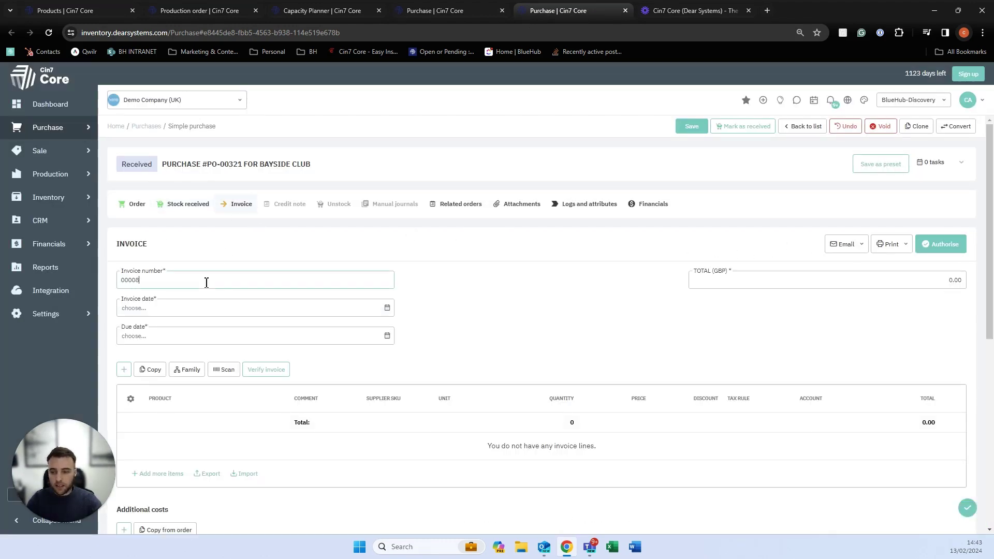
pyautogui.click(386, 307)
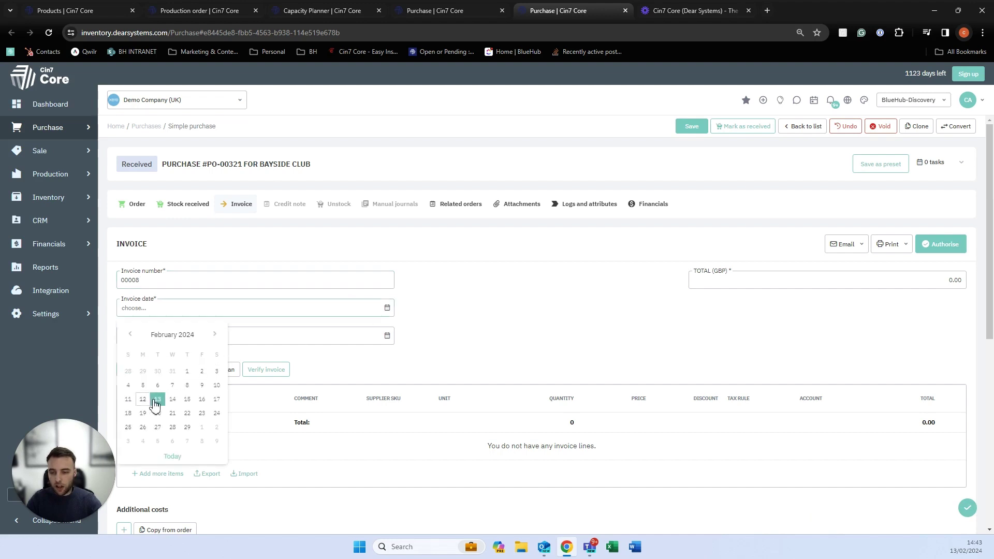
pyautogui.click(155, 399)
pyautogui.click(148, 371)
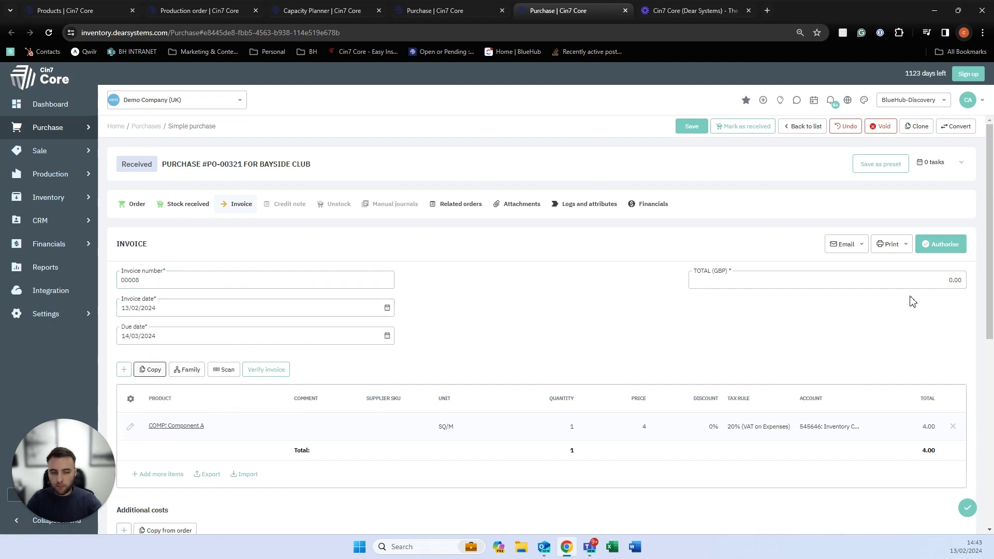
pyautogui.click(947, 246)
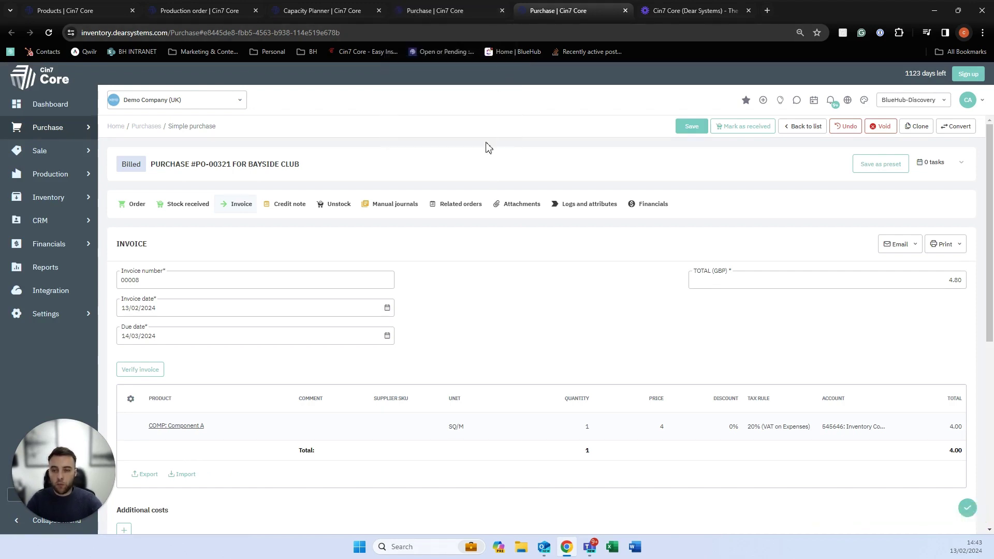
# Close both Purchase tabs and the Capacity Planner tab, returning to the Production order tab.
pyautogui.click(502, 11)
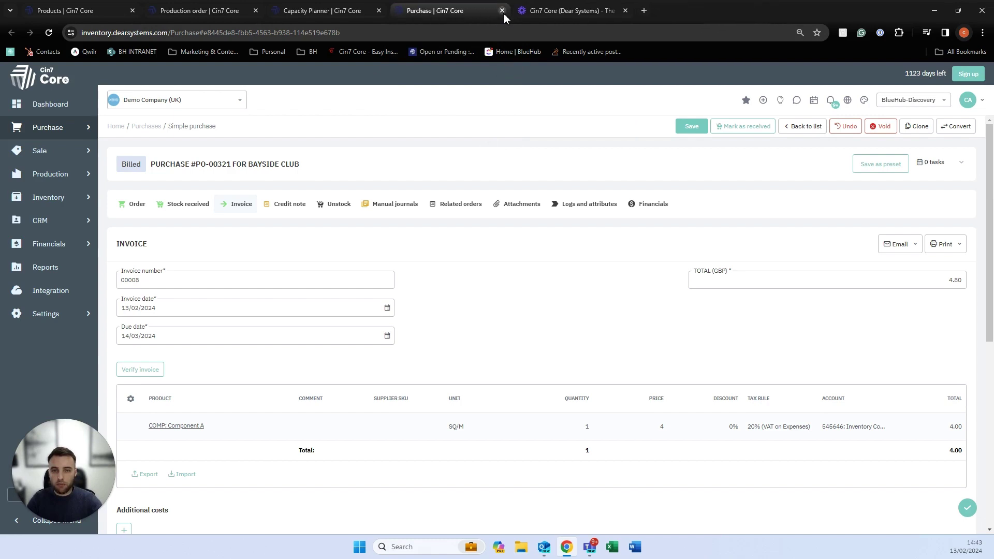
pyautogui.click(502, 11)
pyautogui.click(209, 11)
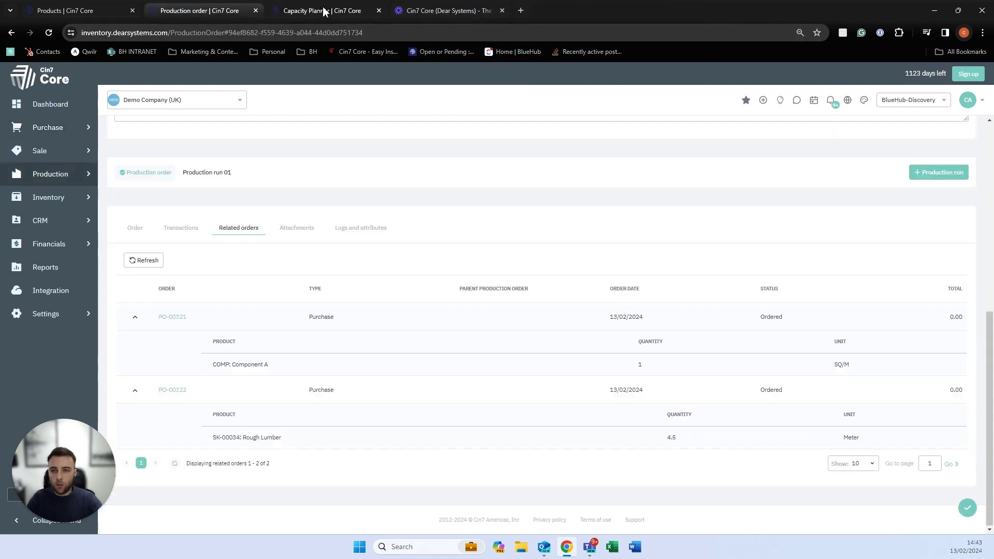
pyautogui.click(379, 10)
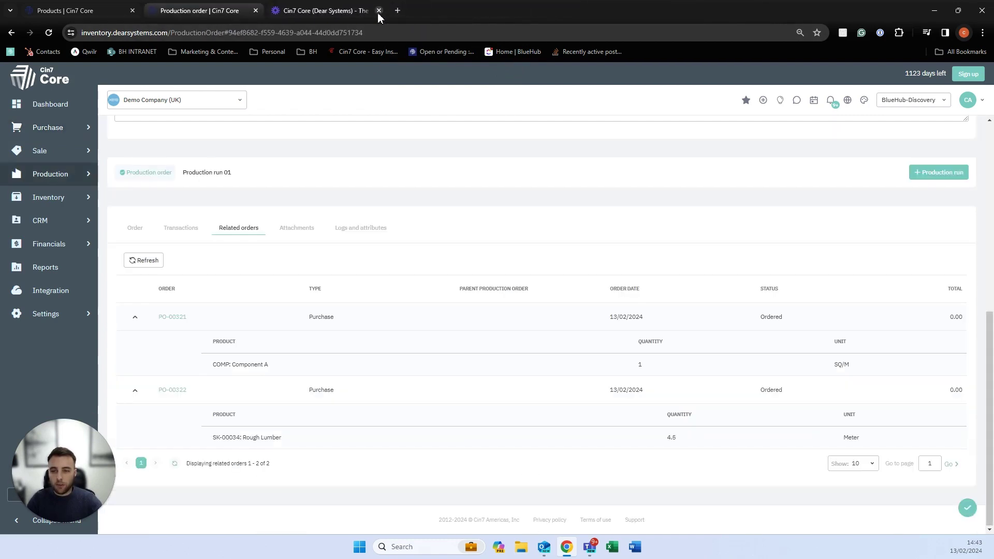
# Open Production run 01 to show Process the Lumber and its Rough Lumber component.
pyautogui.click(211, 179)
pyautogui.scroll(-1, 271, 274)
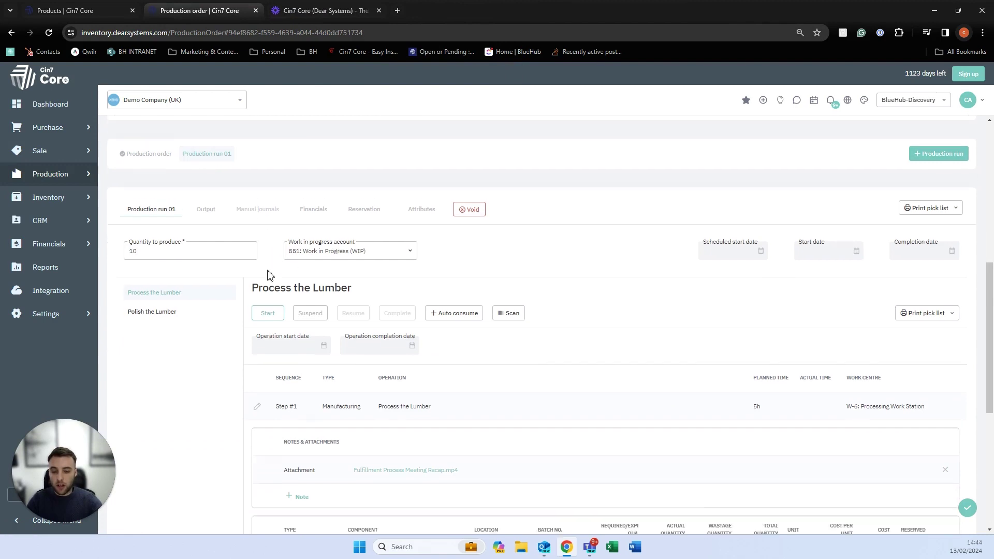
pyautogui.scroll(-1, 270, 275)
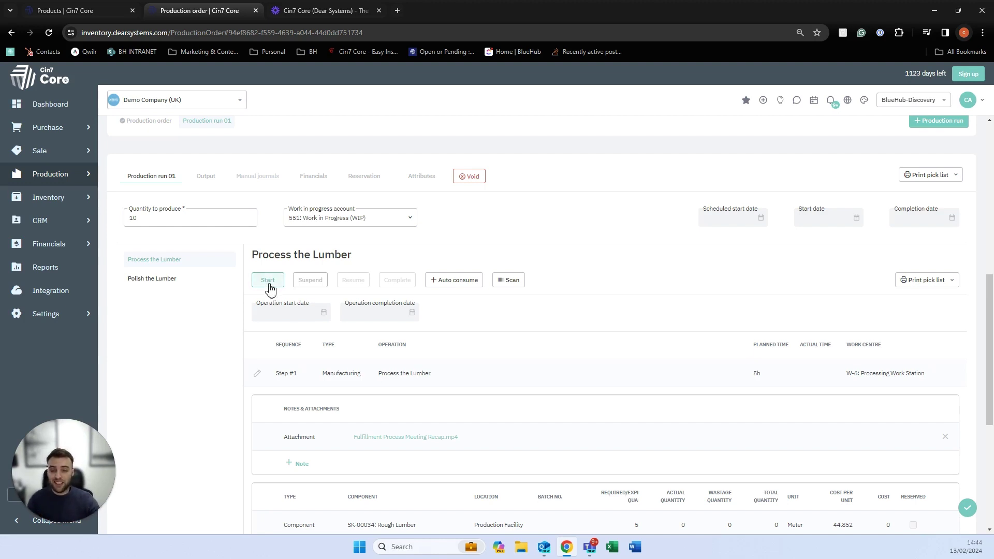
# Start the Process the Lumber operation.
pyautogui.click(269, 285)
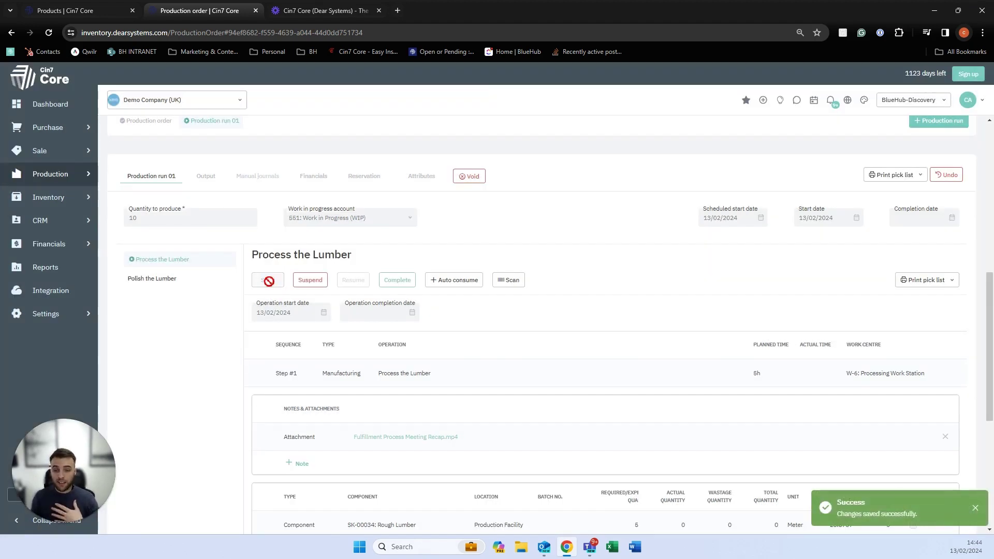
pyautogui.click(920, 282)
pyautogui.scroll(10, 915, 303)
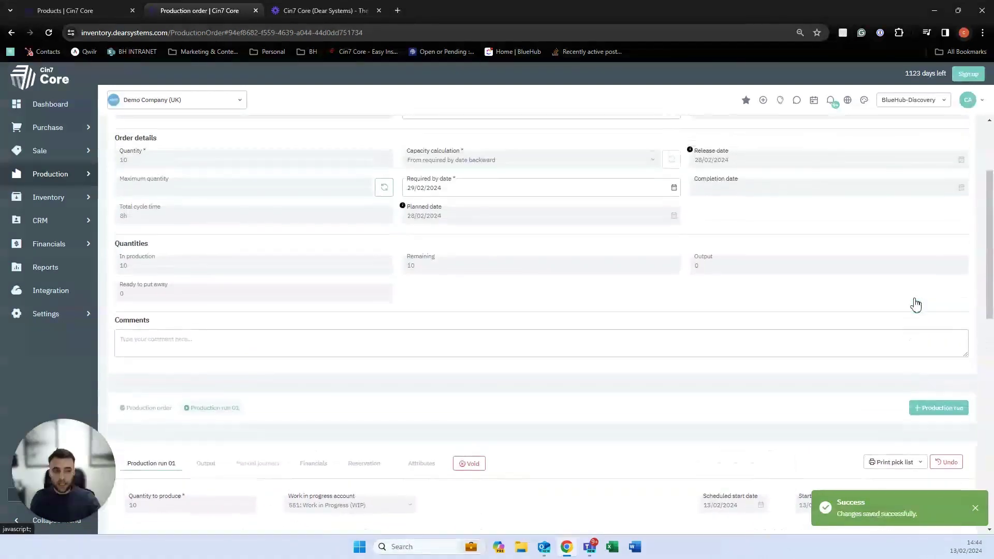
# Print the Production Order Traveler for MO-00165 and open the downloaded PDF.
pyautogui.click(866, 161)
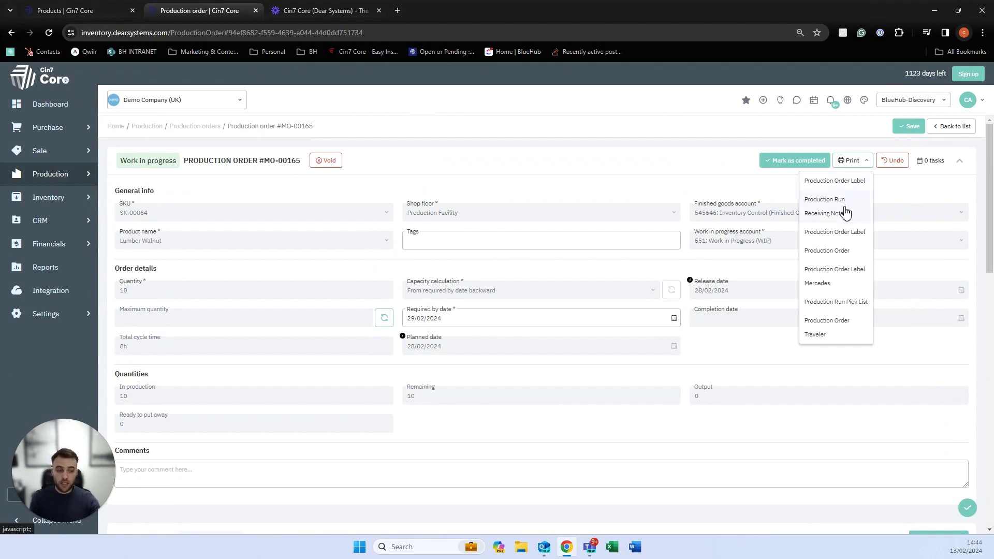
pyautogui.click(817, 334)
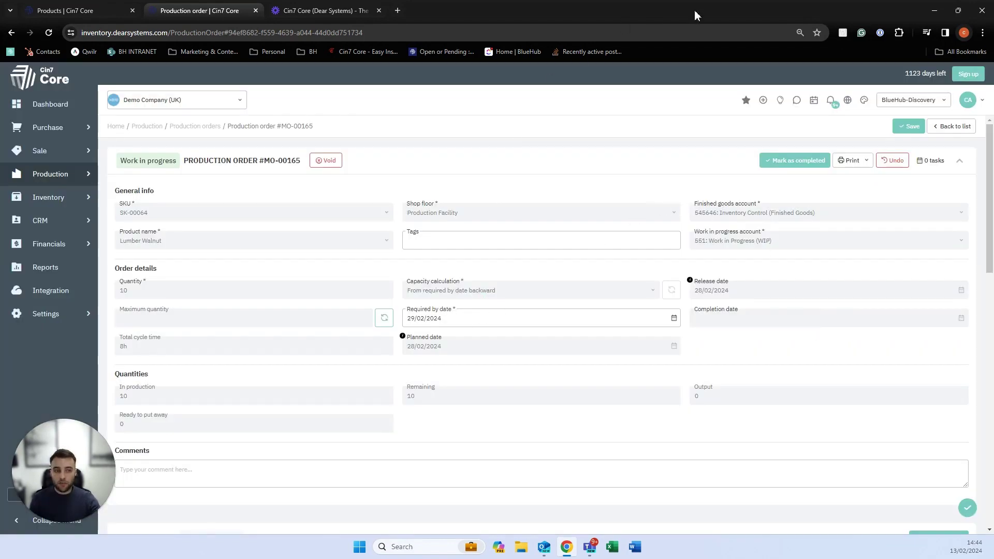
pyautogui.click(927, 32)
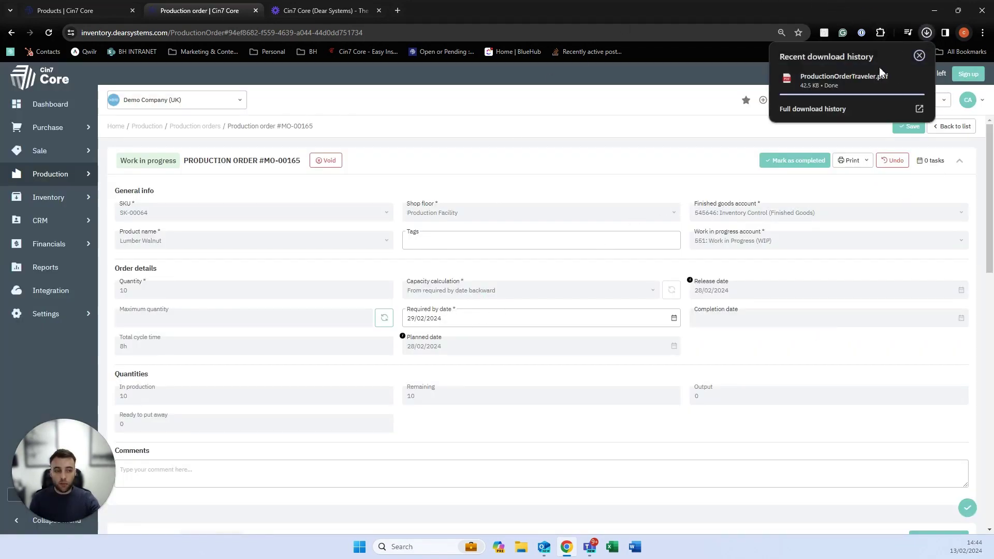
pyautogui.click(860, 81)
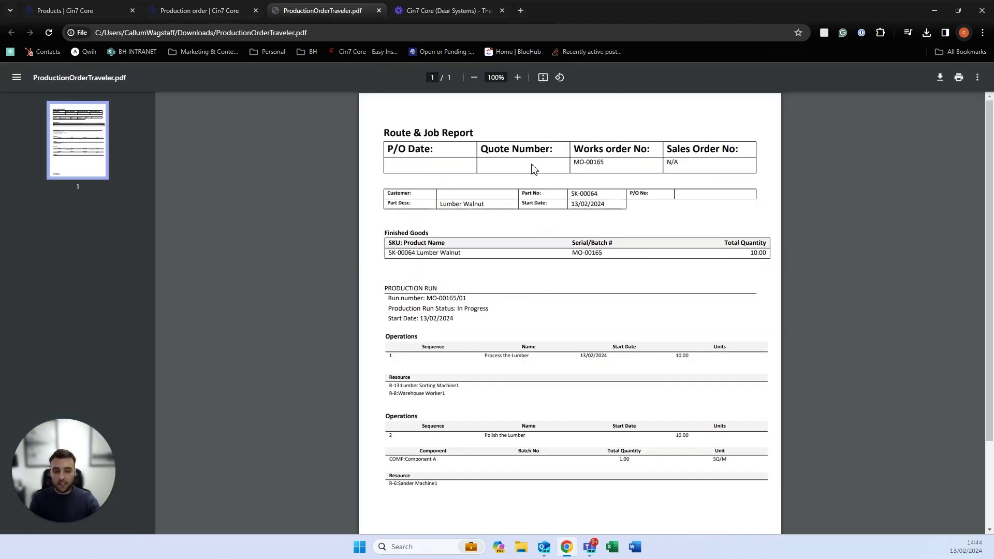
# Review the traveler's MO-00165 number and warehouse worker resource, then return to the production order.
pyautogui.moveTo(614, 165); pyautogui.dragTo(592, 170)
pyautogui.click(550, 265)
pyautogui.moveTo(466, 395); pyautogui.dragTo(452, 386)
pyautogui.click(459, 463)
pyautogui.click(219, 13)
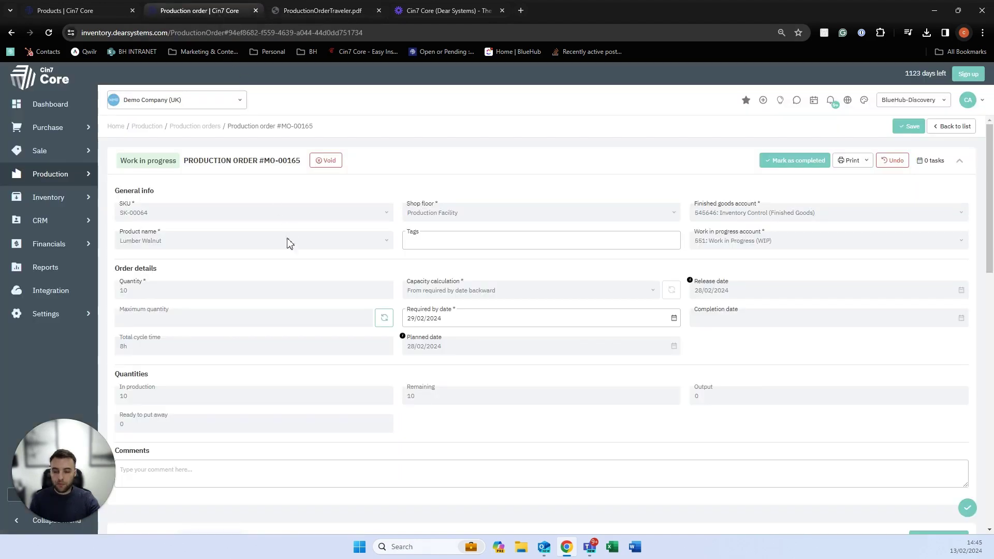
# Set Rough Lumber actual quantity to 5 and auto consume it into two 2.5 Meter batches.
pyautogui.scroll(-9, 289, 243)
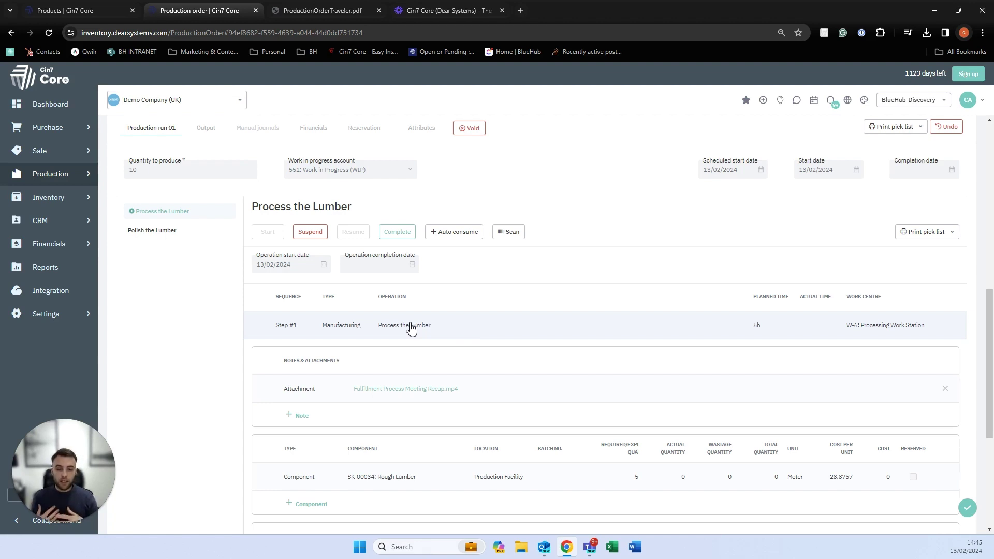
pyautogui.scroll(-2, 411, 328)
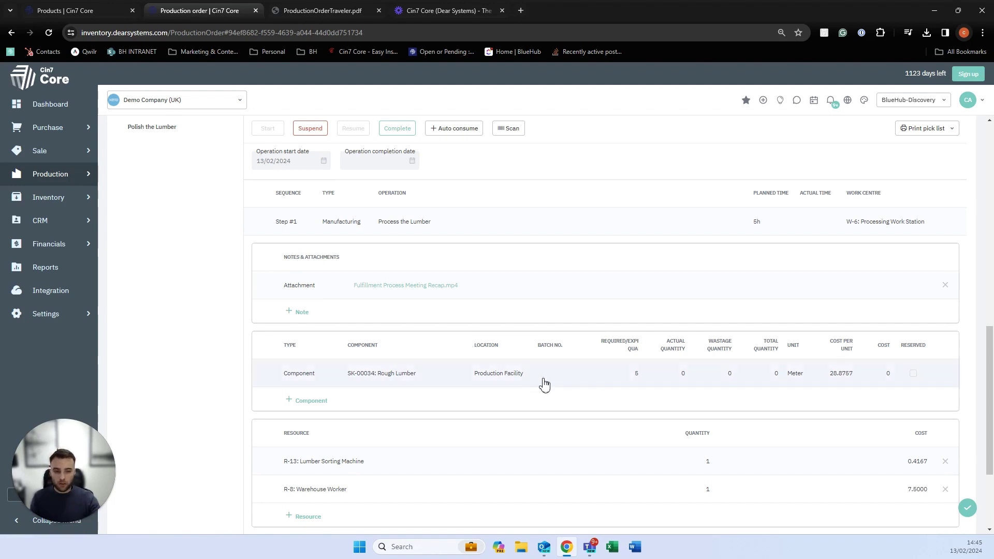
pyautogui.click(683, 377)
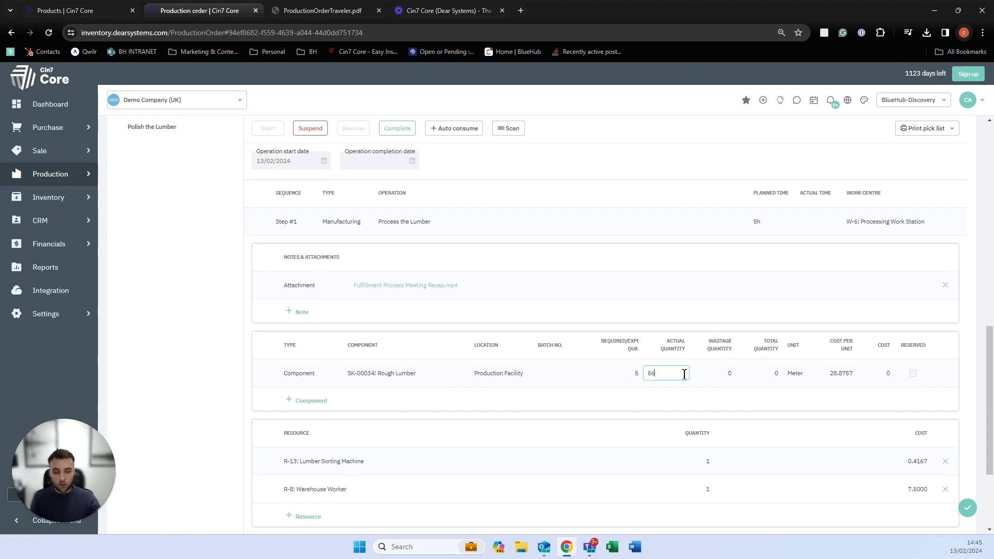
pyautogui.write('5')
pyautogui.click(701, 403)
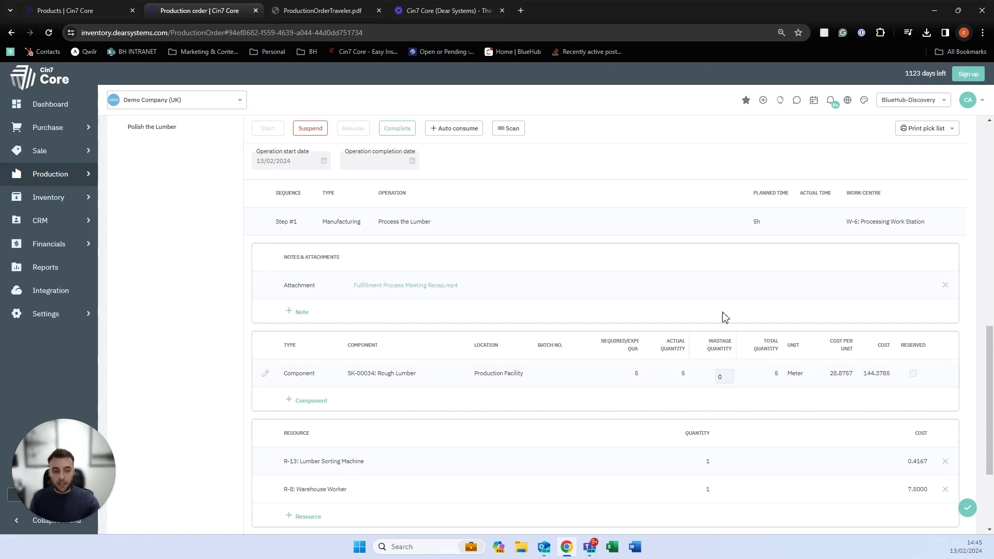
pyautogui.scroll(1, 754, 261)
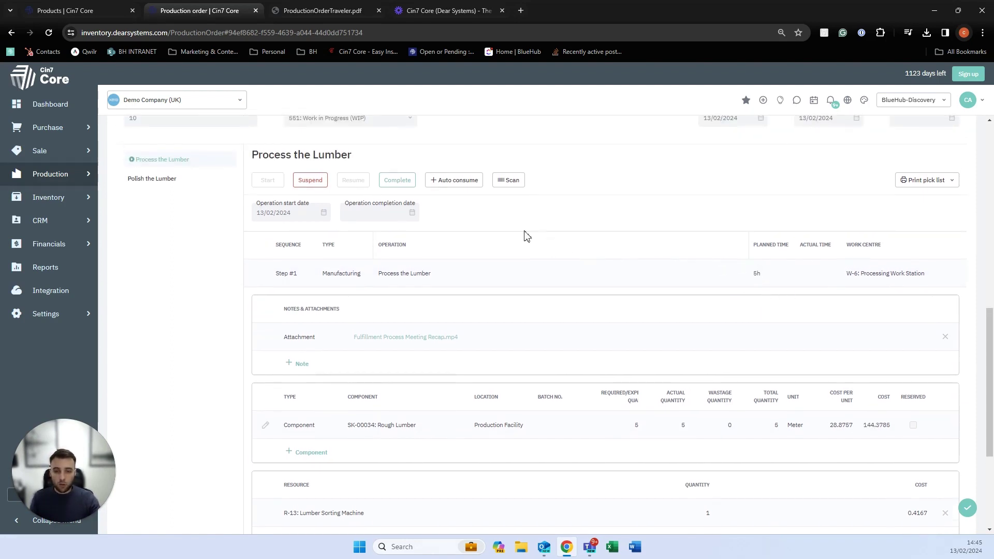
pyautogui.click(445, 187)
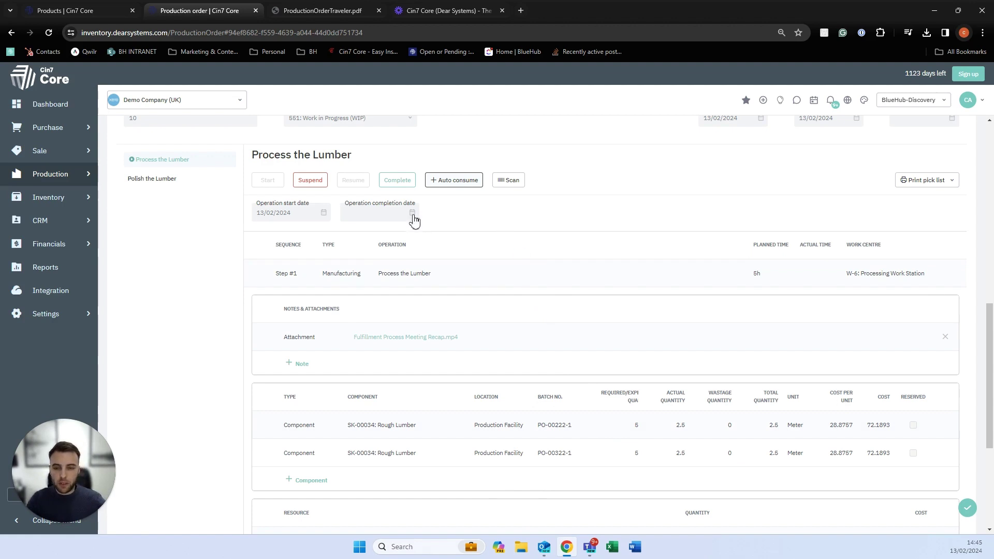
# Complete Process the Lumber, then start, auto consume Component A and complete Polish the Lumber.
pyautogui.click(390, 185)
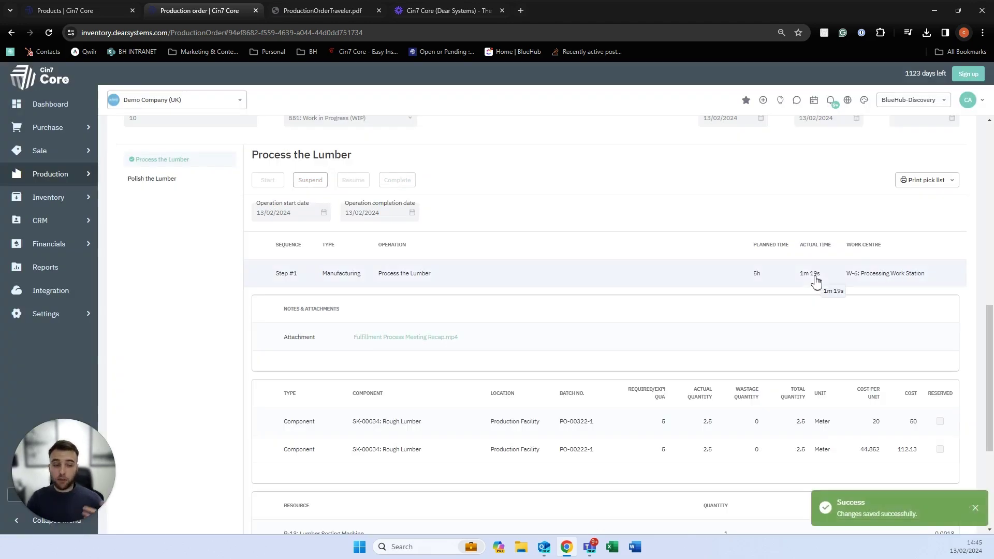
pyautogui.click(816, 278)
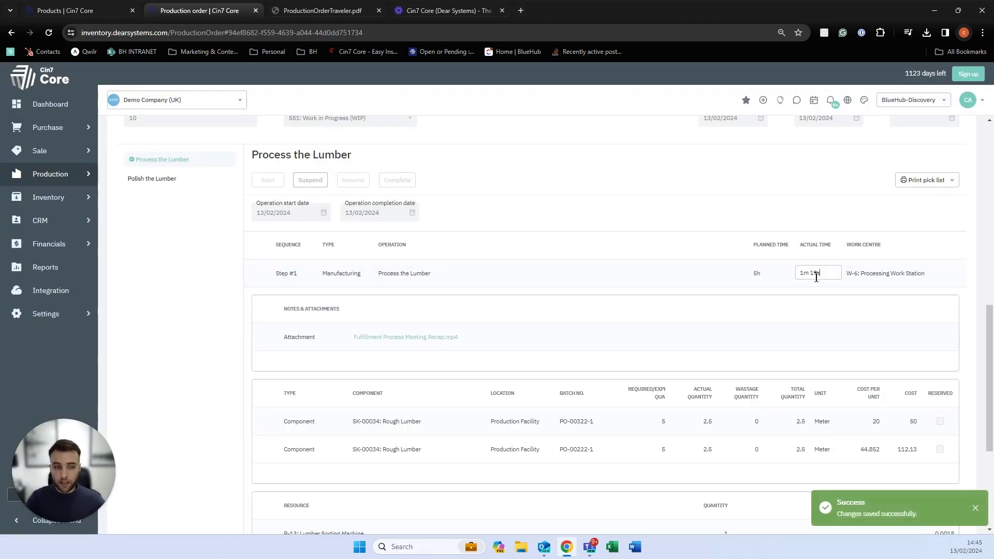
pyautogui.click(180, 185)
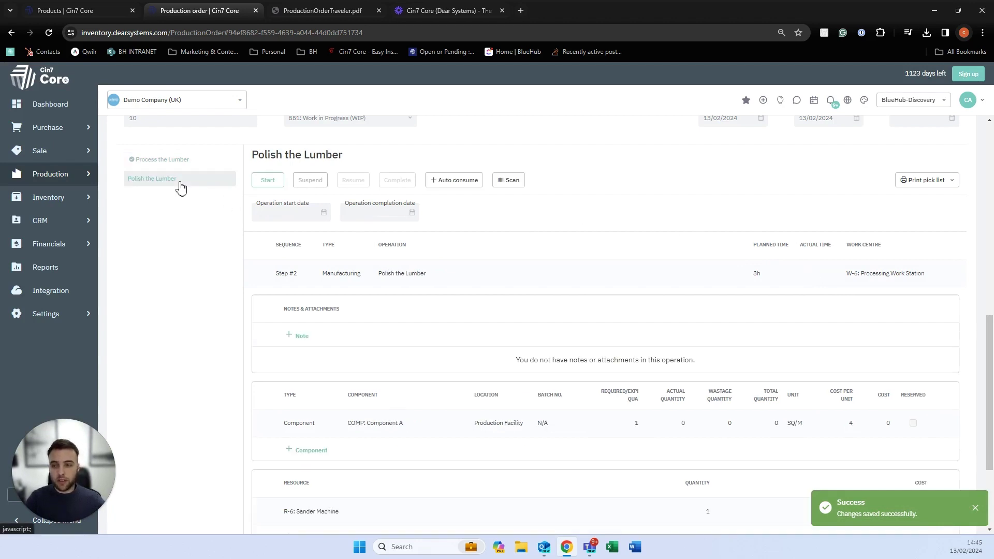
pyautogui.click(264, 182)
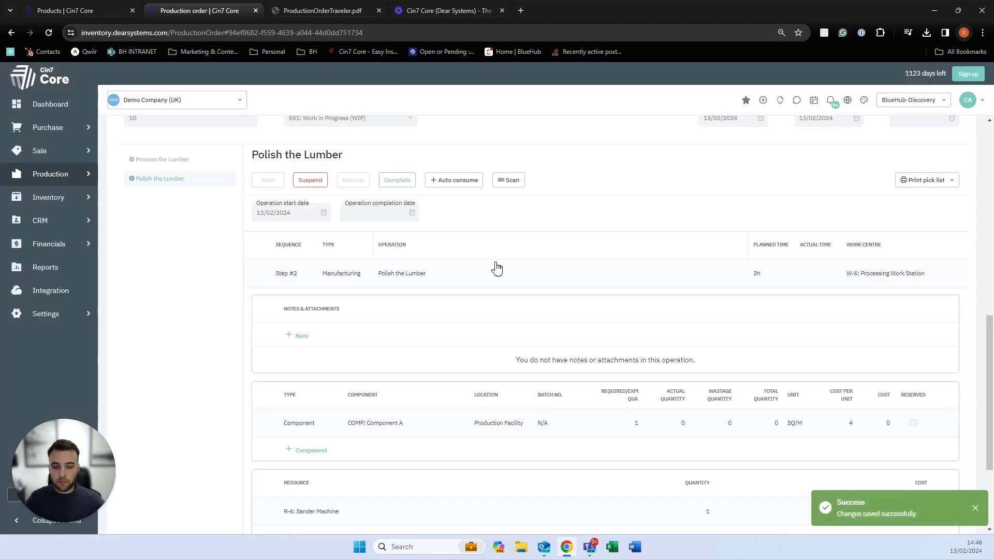
pyautogui.click(432, 188)
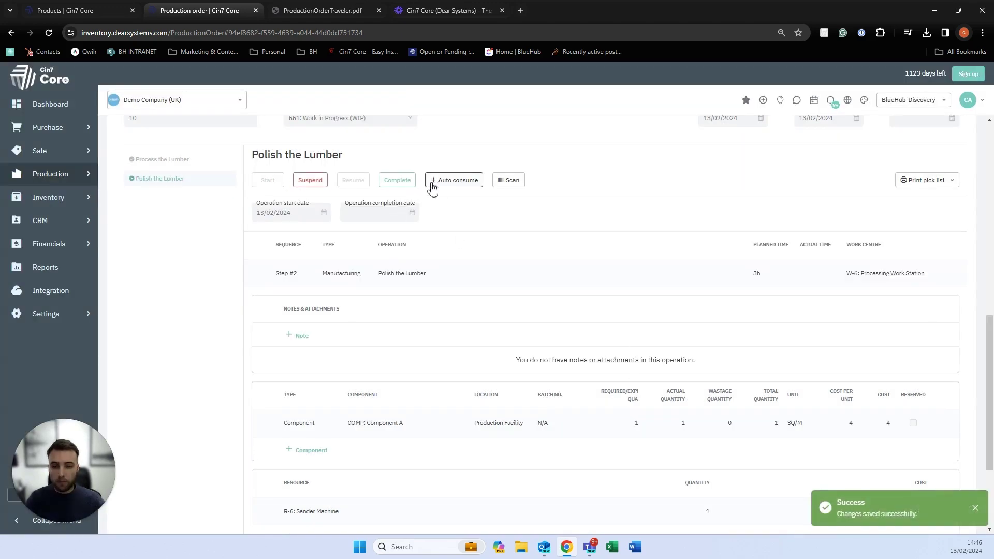
pyautogui.click(397, 182)
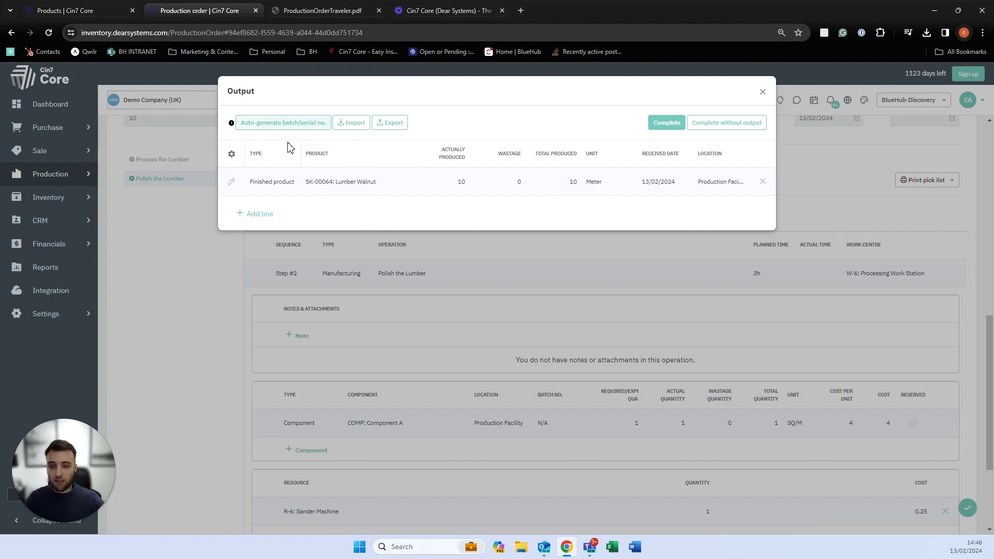
# Set the Lumber Walnut output effective date to 13/02/2024 and complete the 10 Meter output.
pyautogui.click(678, 127)
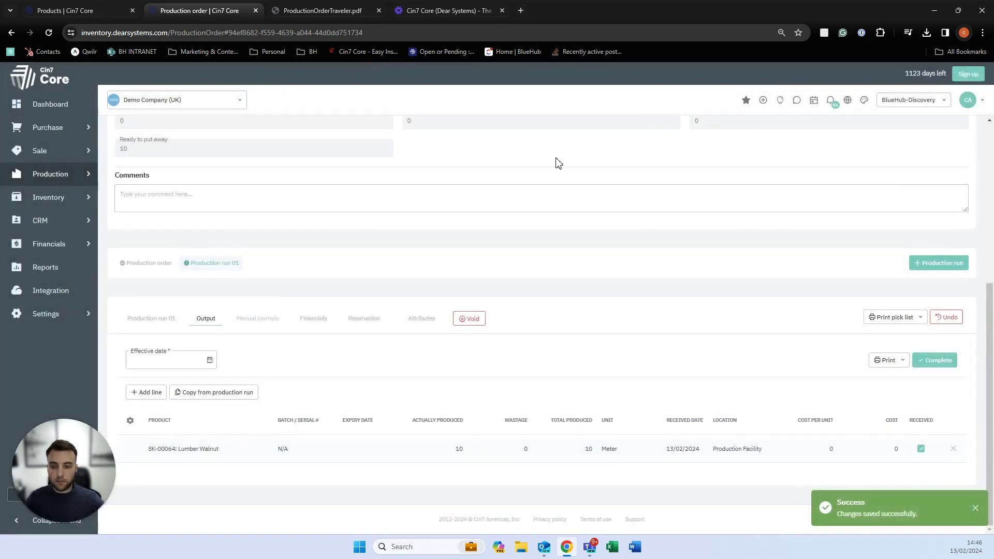
pyautogui.click(212, 366)
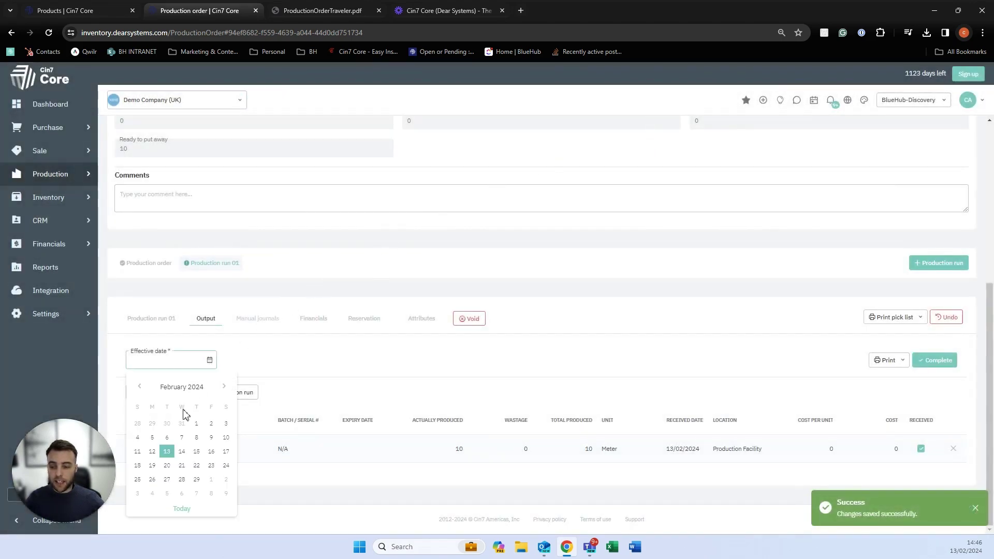
pyautogui.click(167, 452)
pyautogui.click(940, 360)
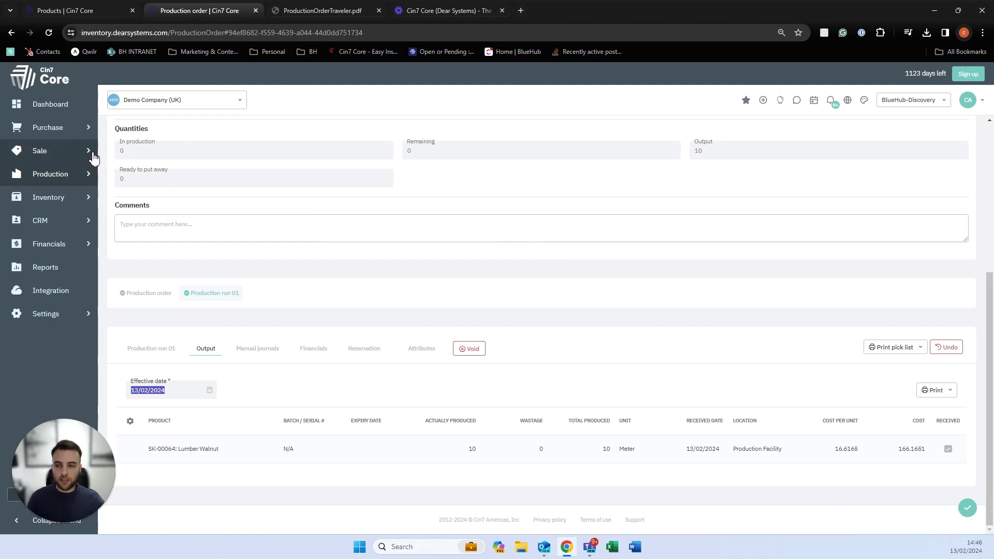
# Open the Sales list and check the status filter, leaving it on Awaiting fulfillment.
pyautogui.moveTo(92, 157)
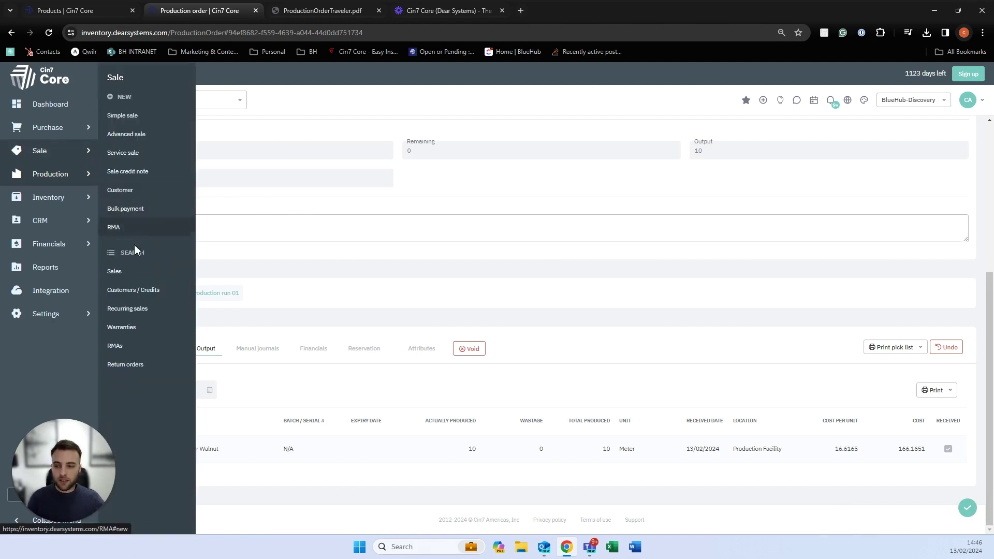
pyautogui.click(133, 272)
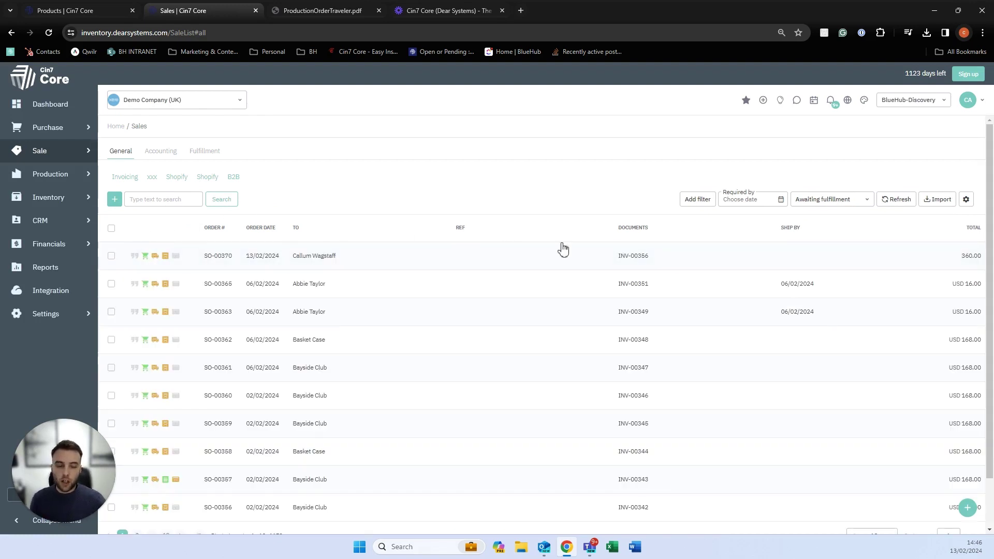
pyautogui.click(812, 205)
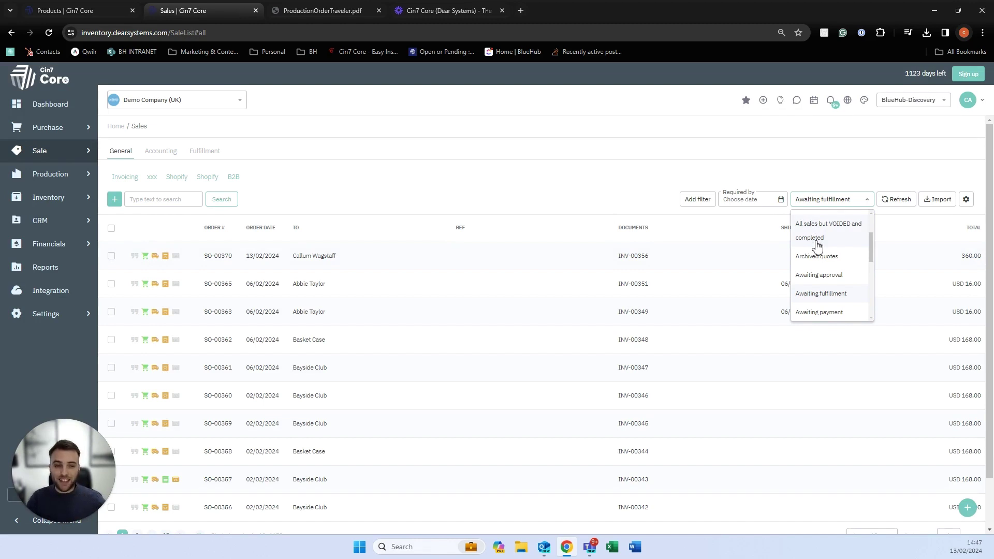
pyautogui.click(600, 197)
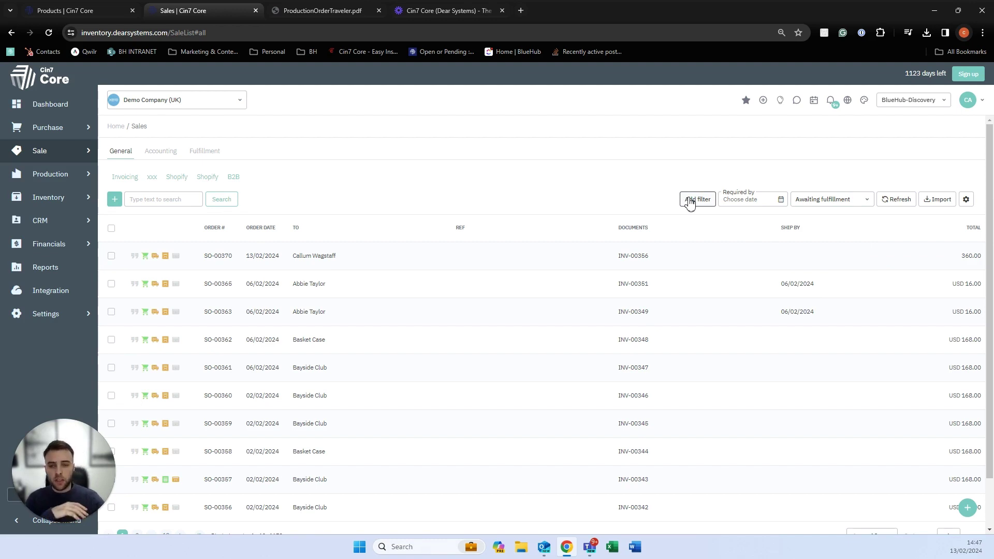
# Create a new Simple sale and select the existing customer, filling Proforma terms and Main Warehouse.
pyautogui.click(116, 201)
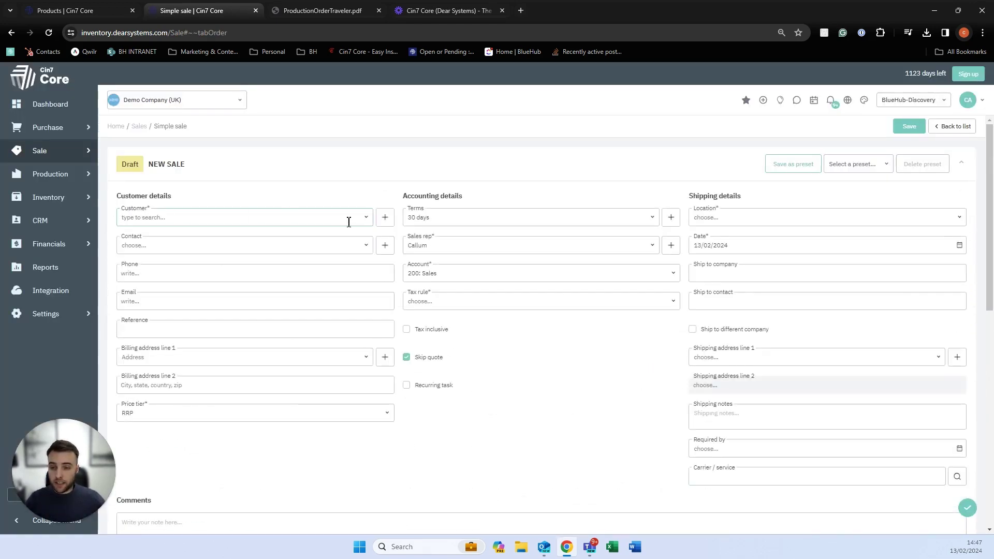
pyautogui.click(368, 223)
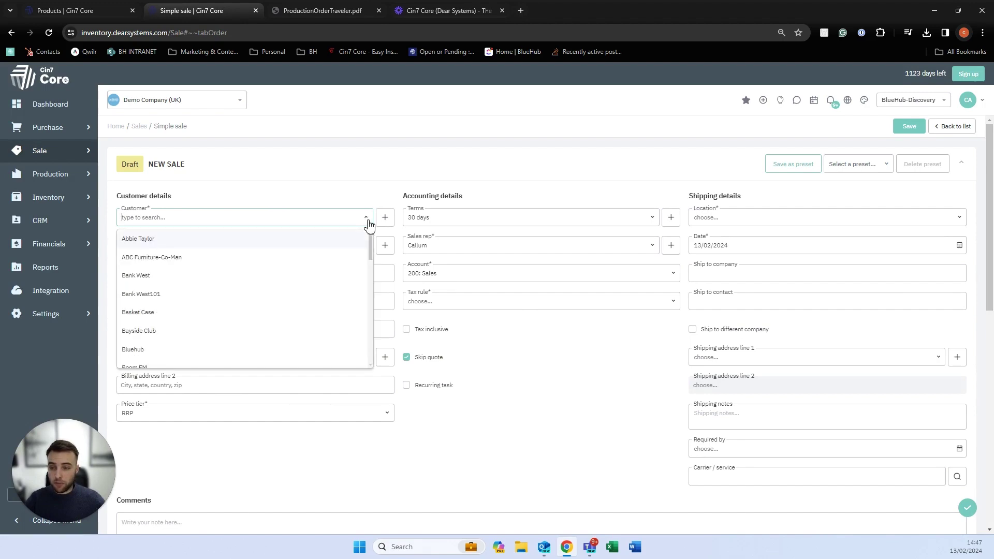
pyautogui.click(383, 220)
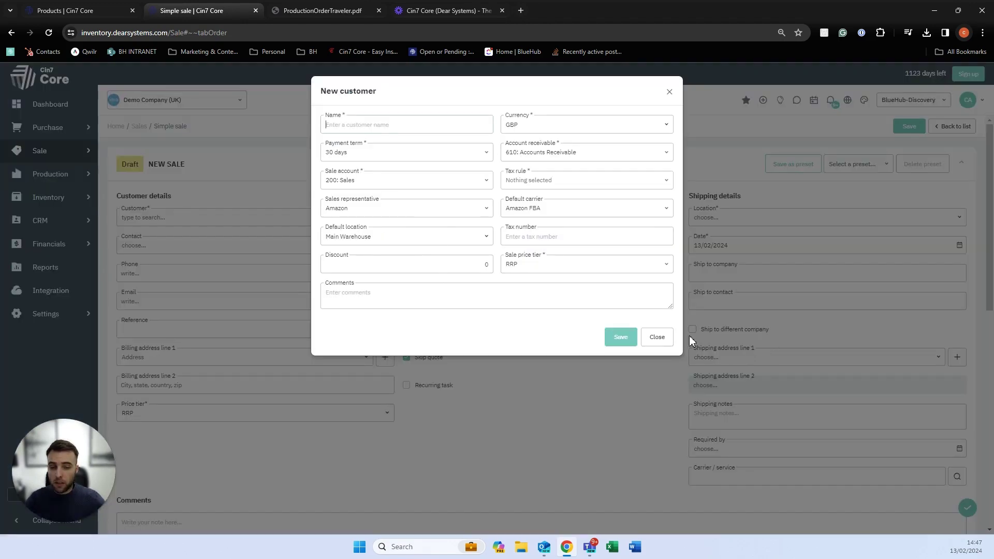
pyautogui.click(657, 337)
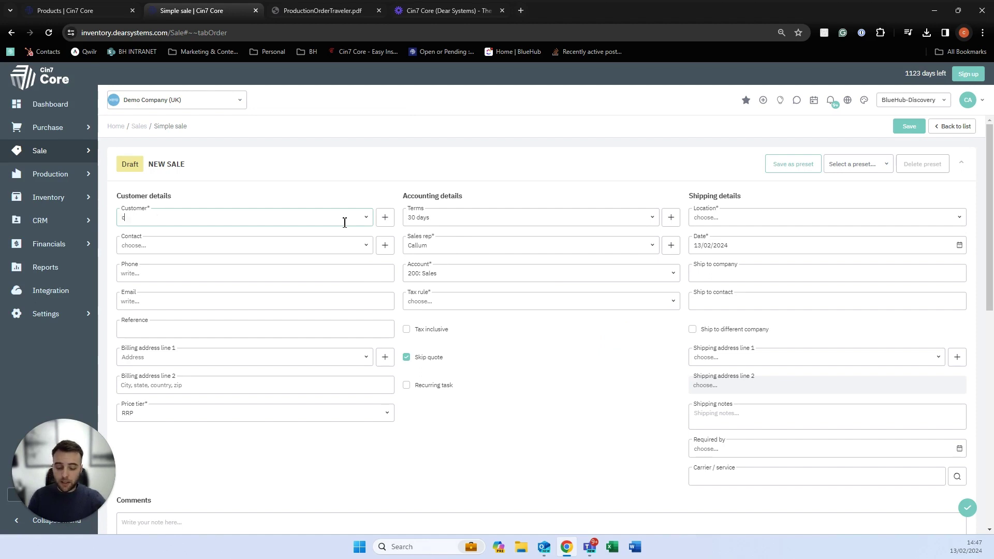
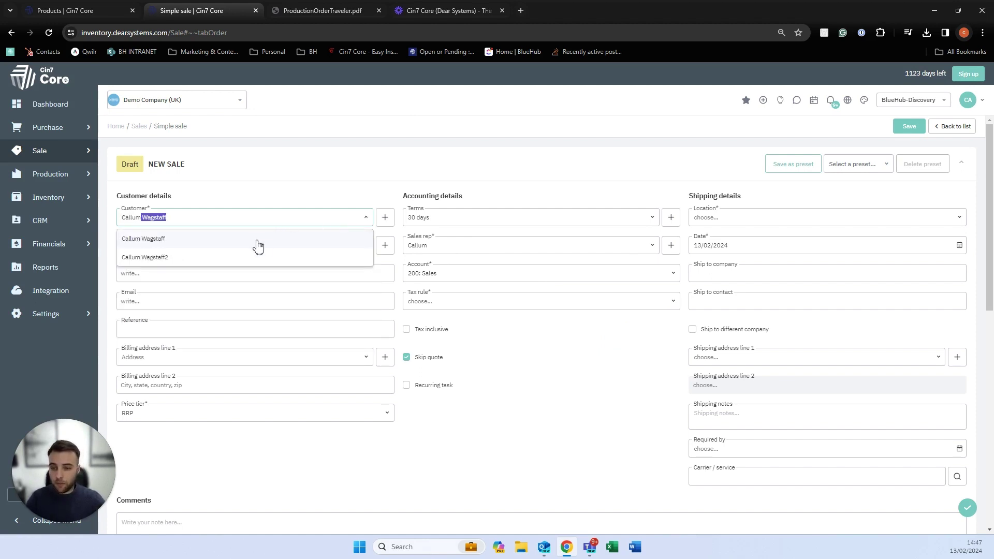
pyautogui.click(258, 241)
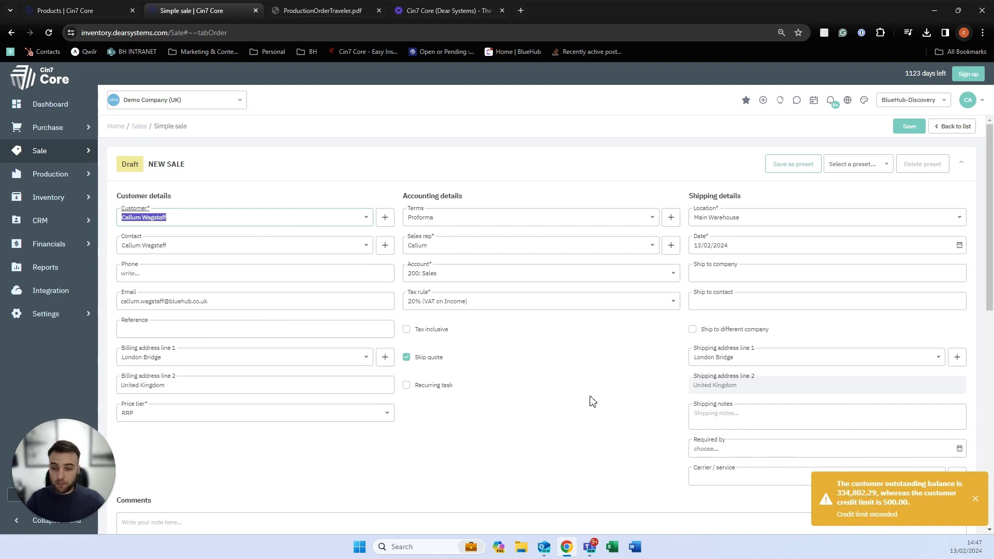
pyautogui.scroll(-4, 498, 350)
pyautogui.scroll(-2, 498, 350)
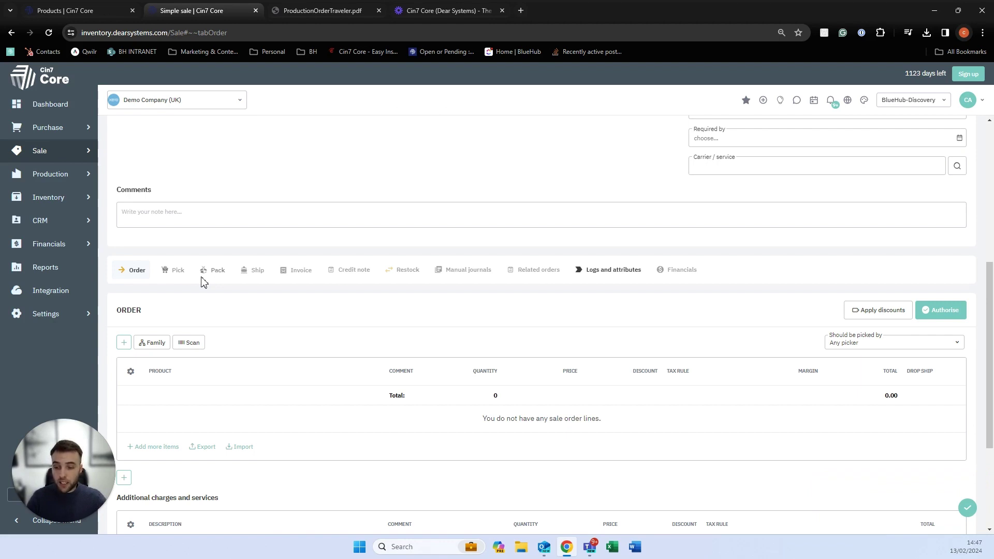
# Untick Skip quote and add a quote line for SK-00064 Lumber Walnut, quantity 1.
pyautogui.scroll(2, 202, 293)
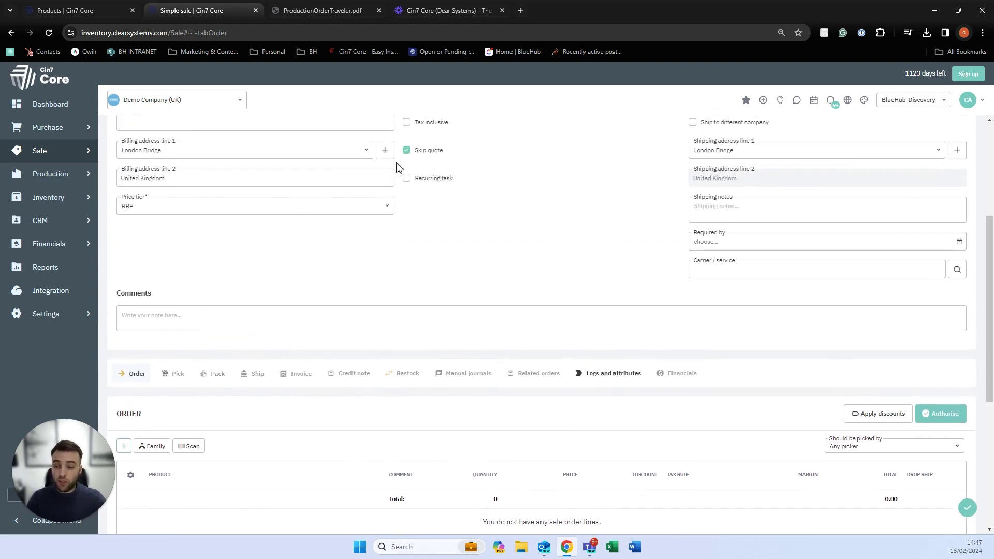
pyautogui.click(407, 151)
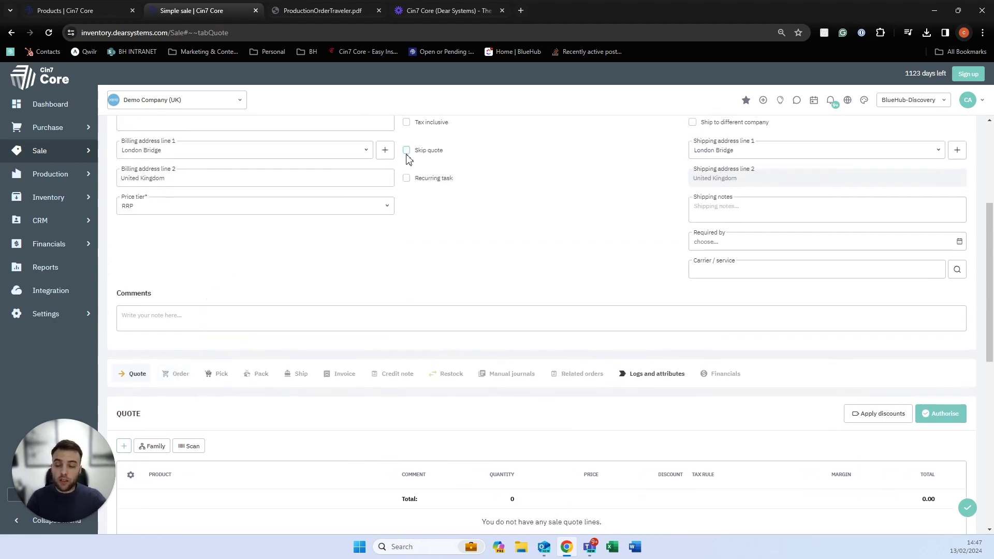
pyautogui.scroll(-2, 347, 231)
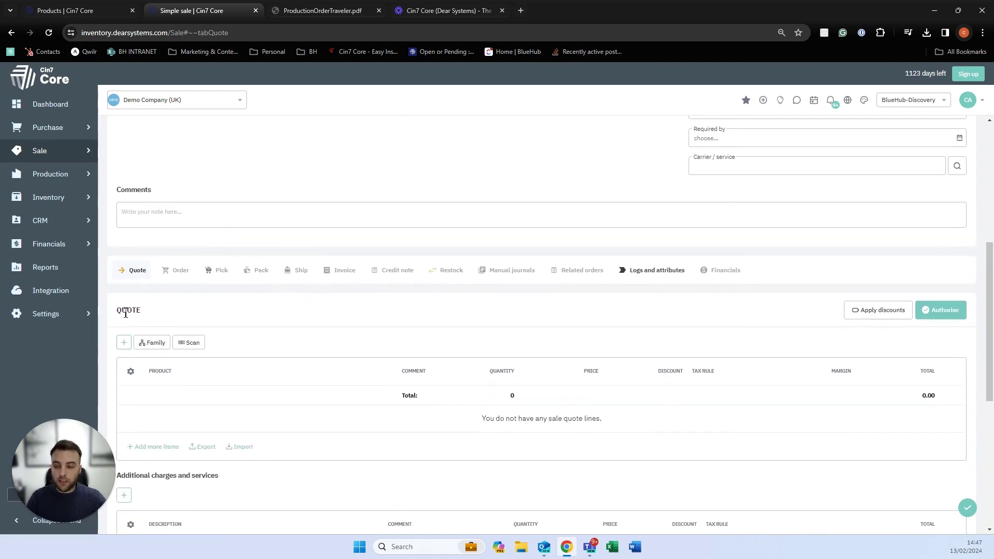
pyautogui.click(124, 344)
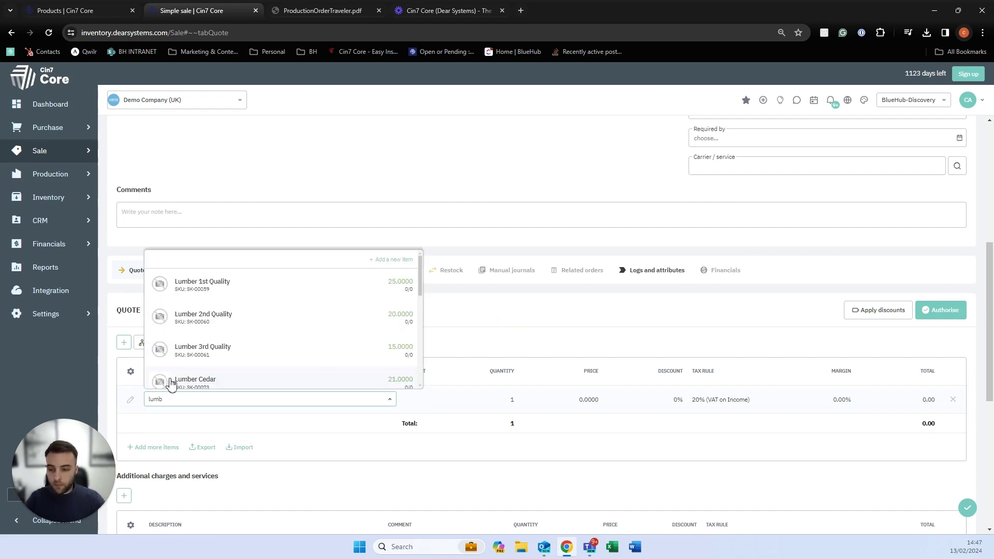
pyautogui.scroll(-3, 194, 367)
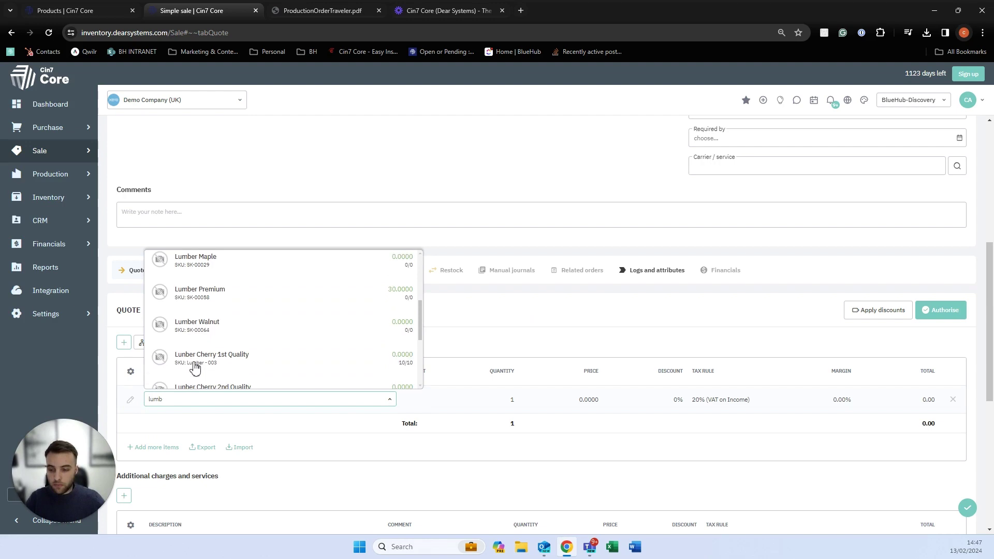
pyautogui.click(206, 326)
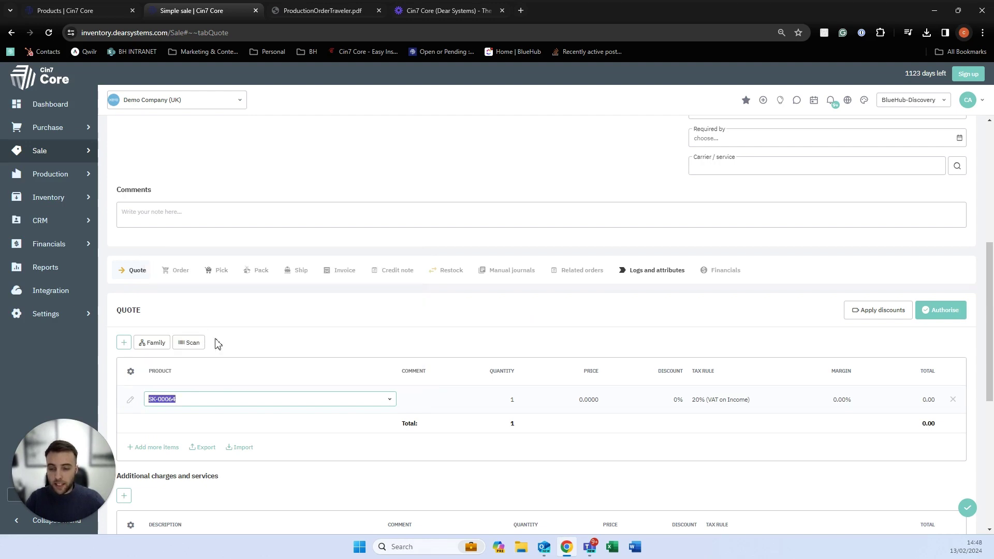
pyautogui.moveTo(229, 404)
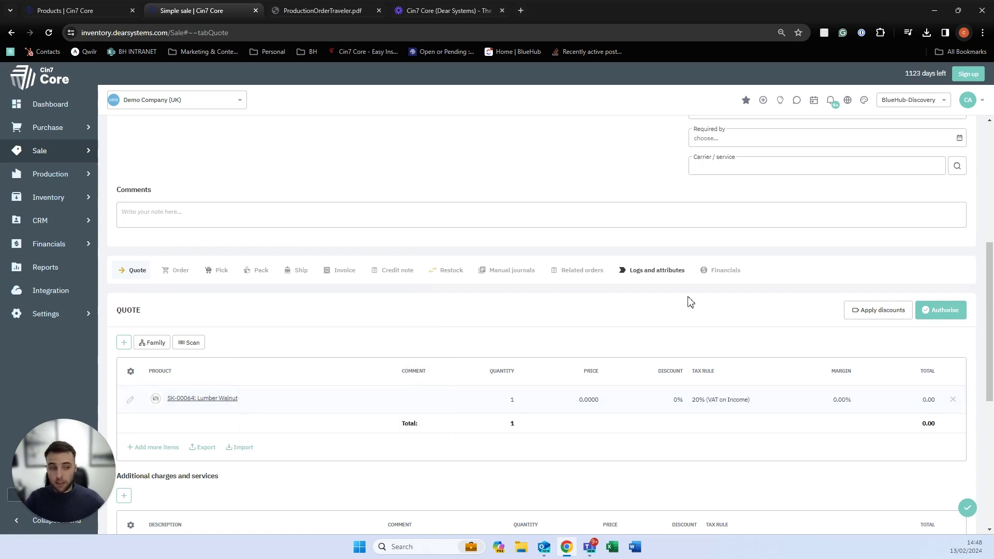
pyautogui.scroll(6, 694, 295)
# Choose the sale's shipping location from the location list.
pyautogui.click(960, 215)
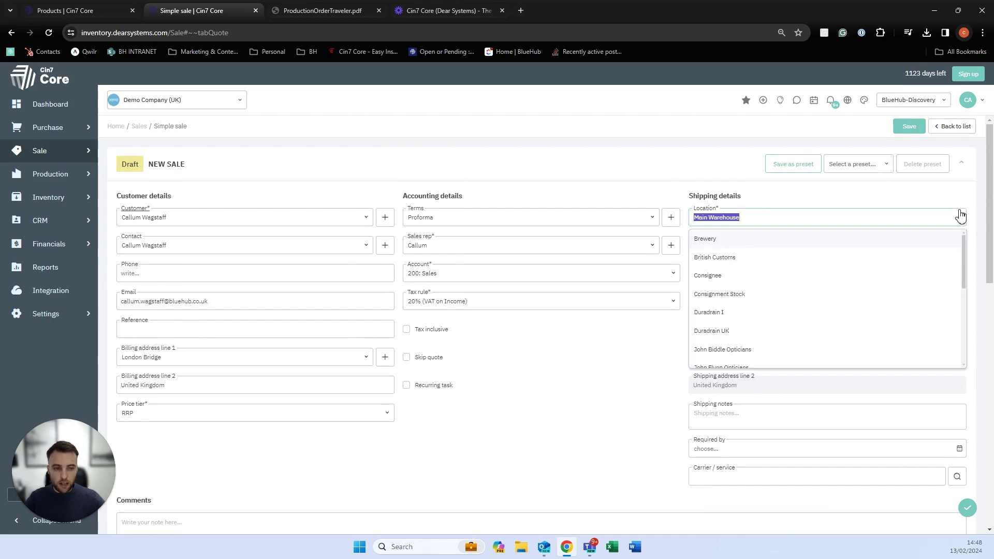
pyautogui.scroll(-1, 787, 317)
pyautogui.scroll(-2, 787, 318)
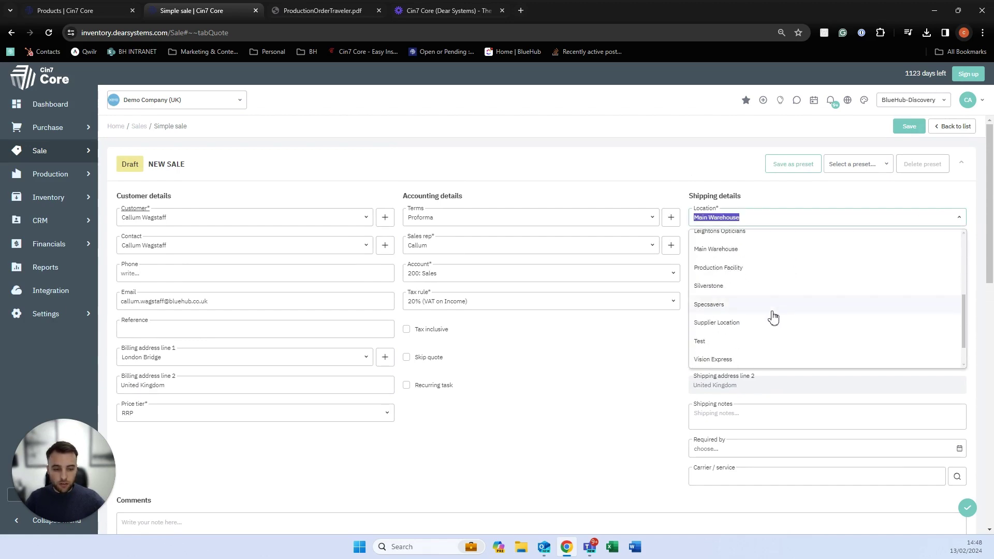
pyautogui.click(754, 270)
pyautogui.scroll(-4, 576, 403)
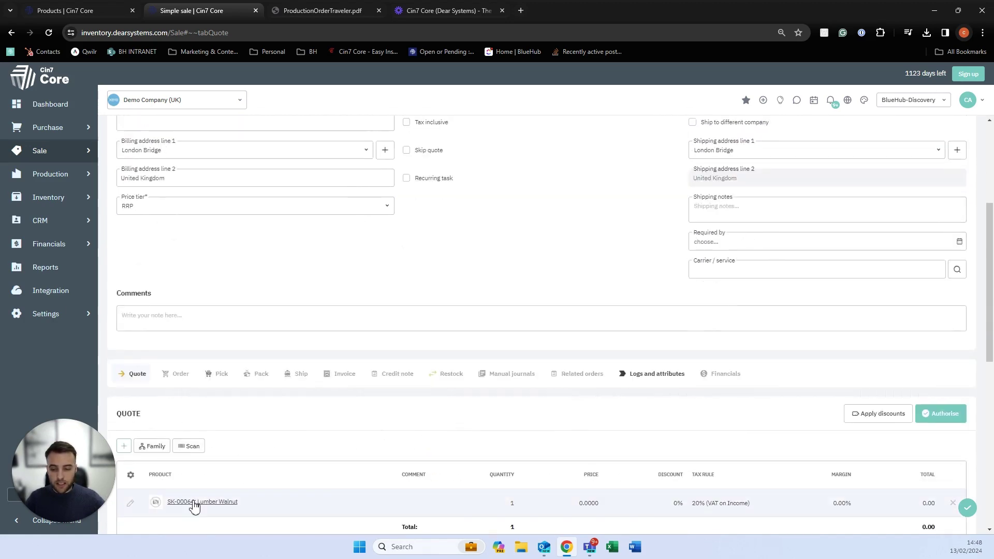
# Set the Lumber Walnut quote line price to 5.2.
pyautogui.moveTo(194, 506)
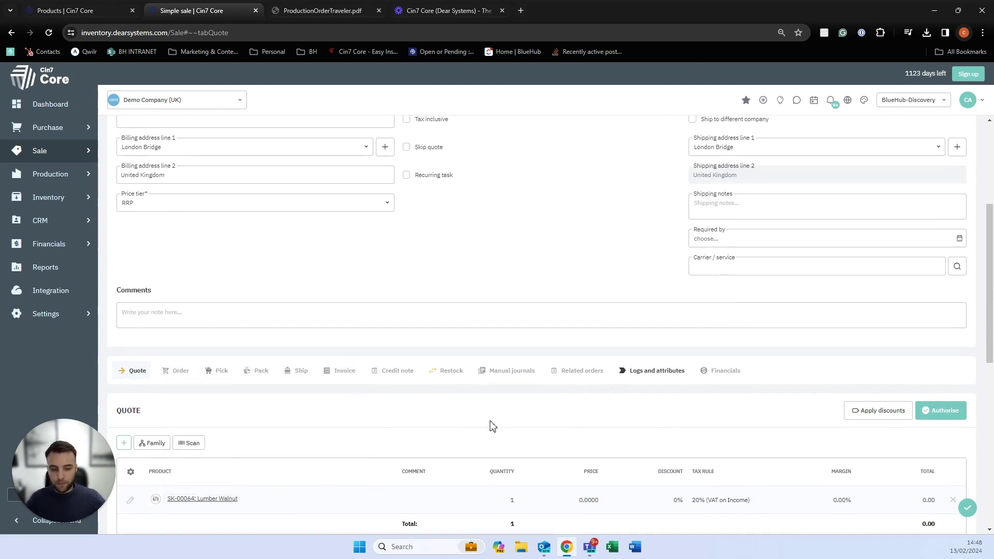
pyautogui.scroll(-2, 523, 417)
pyautogui.click(582, 396)
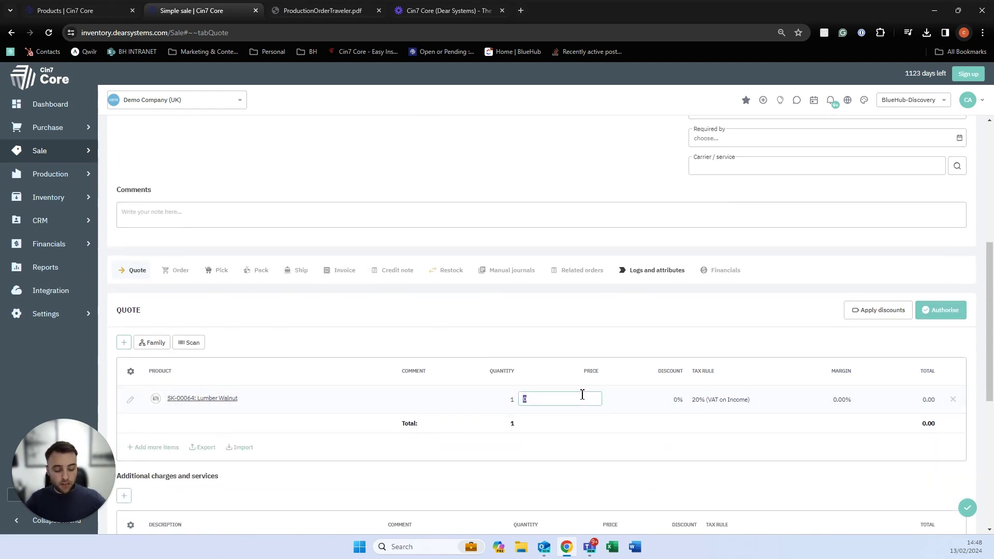
pyautogui.write('5.2')
pyautogui.click(542, 368)
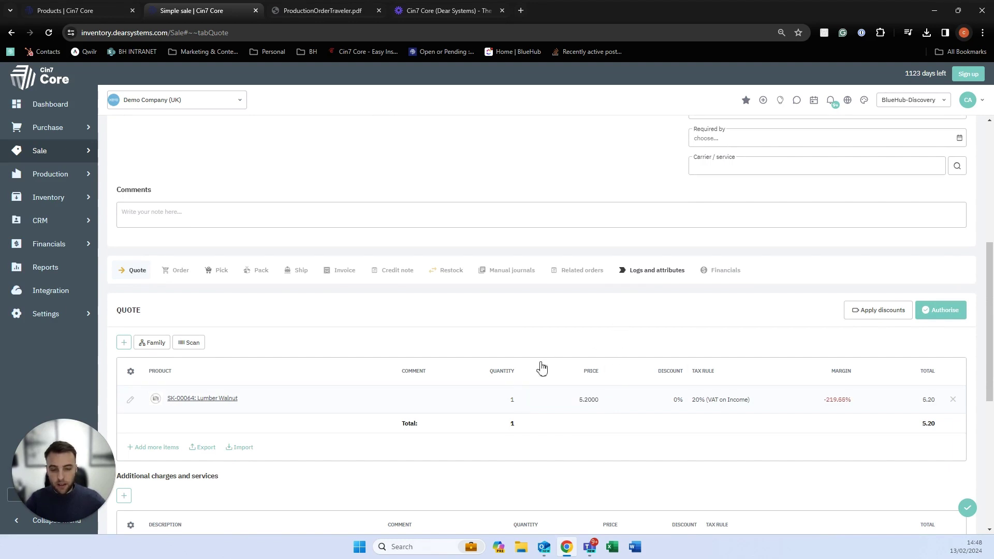
pyautogui.scroll(-3, 266, 384)
# Add a Shipping additional charge priced at 5.00.
pyautogui.click(124, 341)
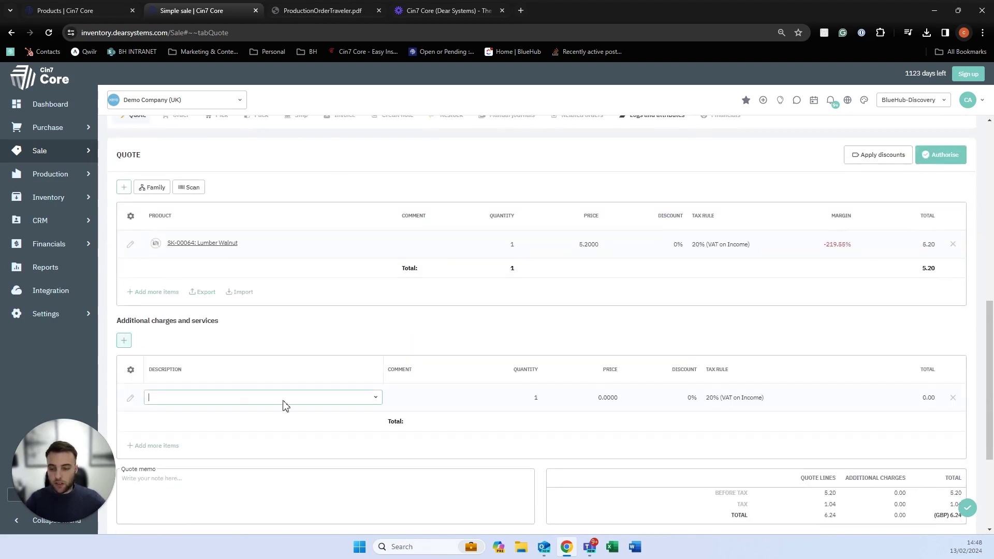
pyautogui.click(378, 402)
pyautogui.write('shipp')
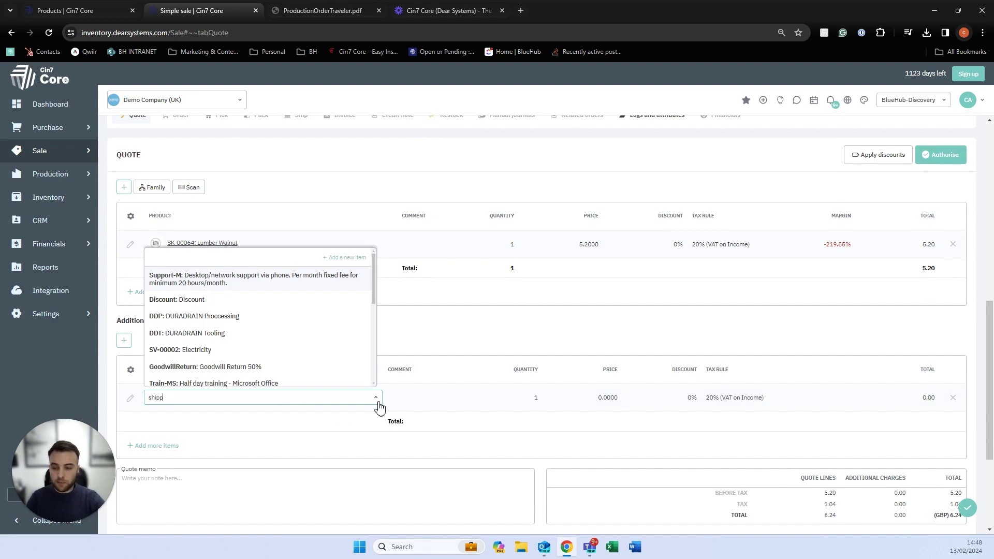
pyautogui.click(212, 434)
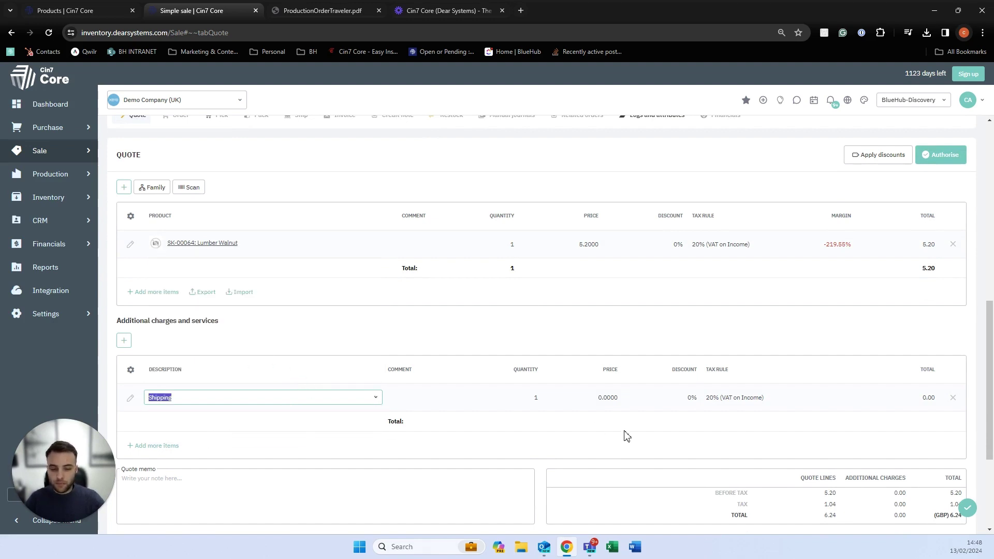
pyautogui.click(610, 399)
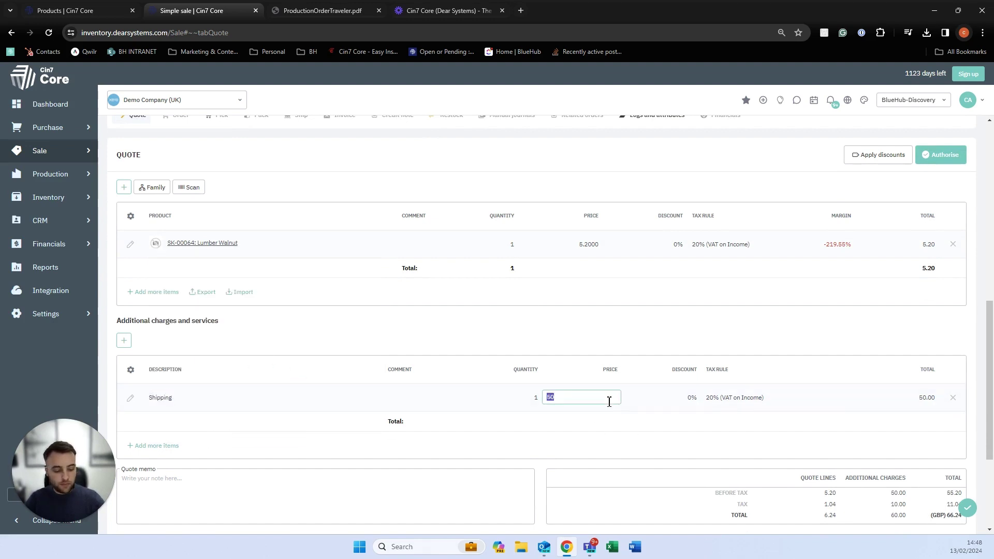
pyautogui.click(619, 440)
pyautogui.scroll(2, 956, 300)
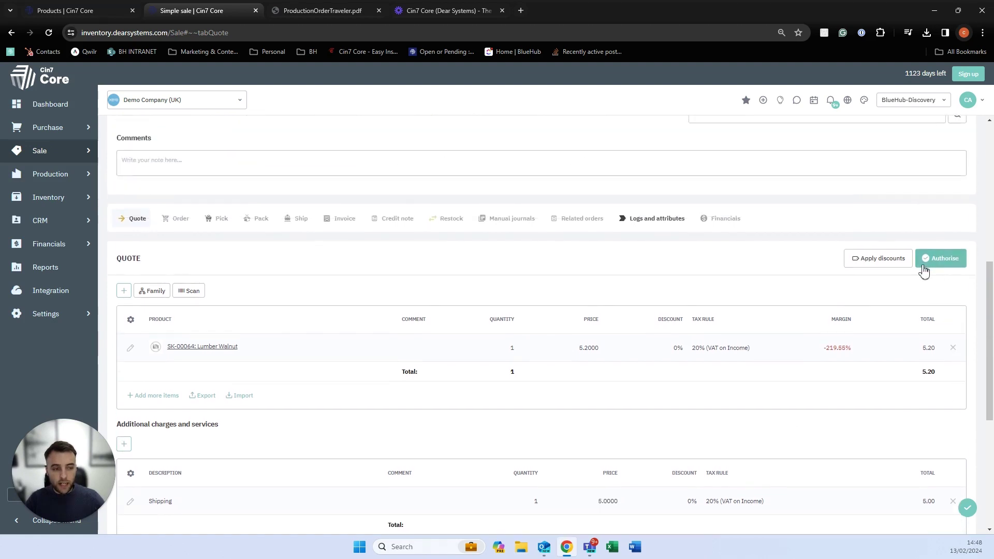
# Save the Lumber Walnut quote, review its Sale Quote email and print templates, then authorise it.
pyautogui.click(967, 509)
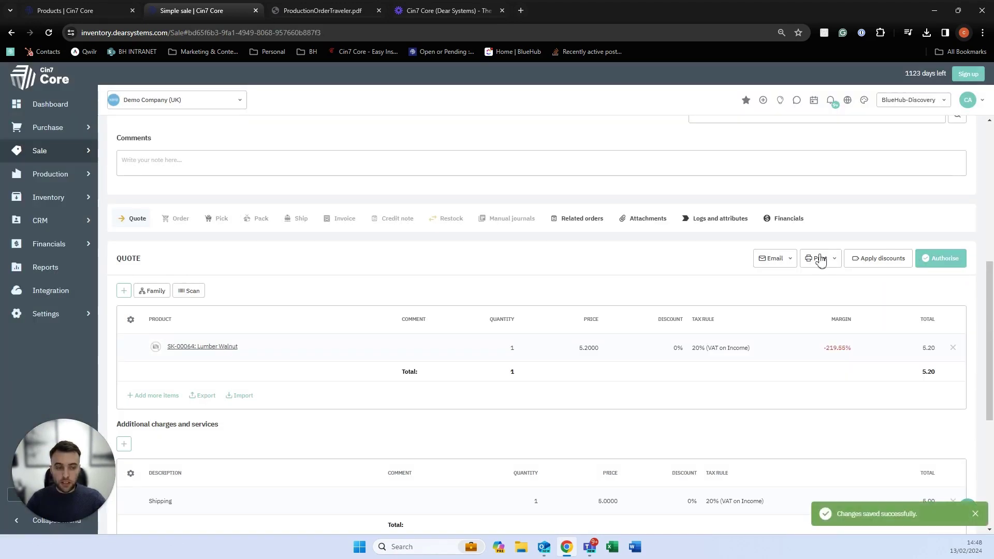
pyautogui.click(787, 260)
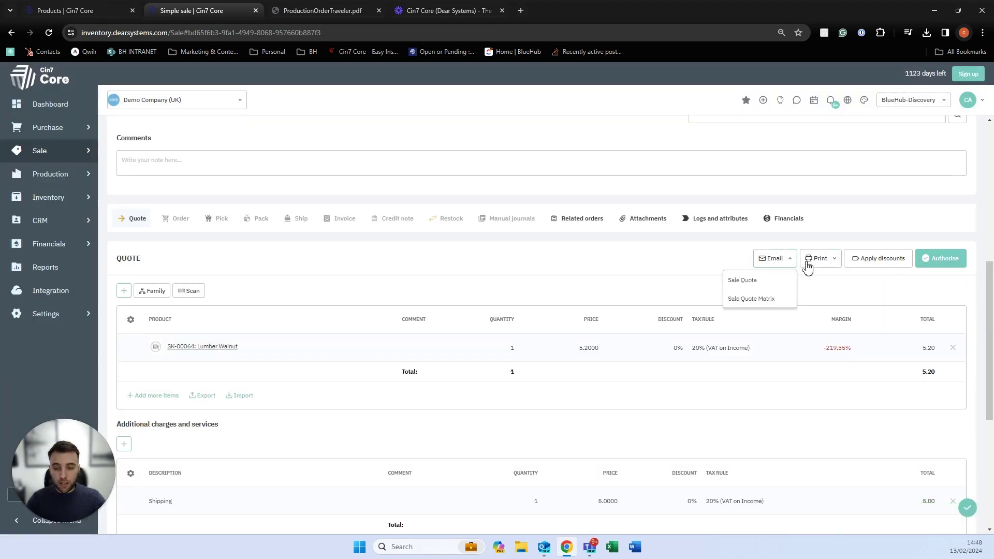
pyautogui.click(801, 263)
pyautogui.click(782, 265)
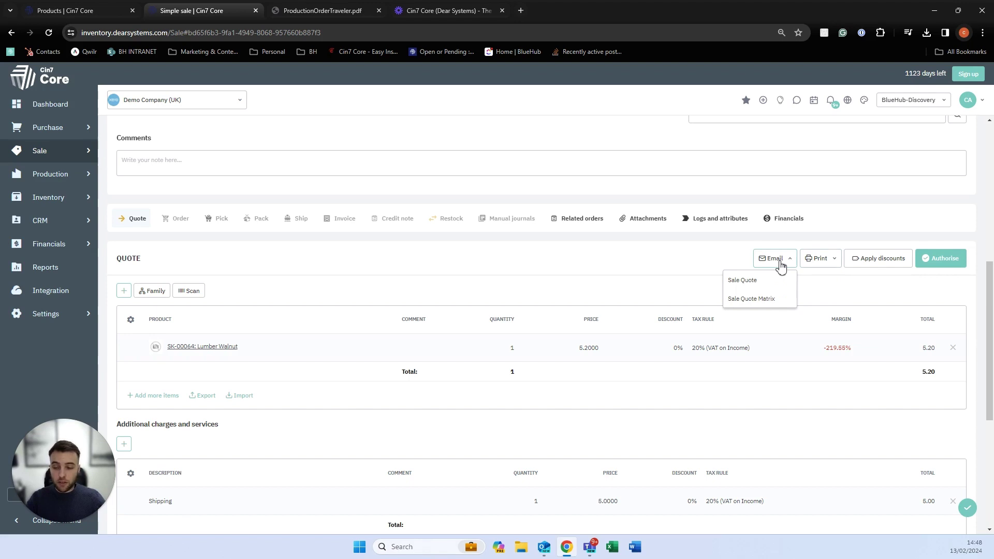
pyautogui.click(816, 266)
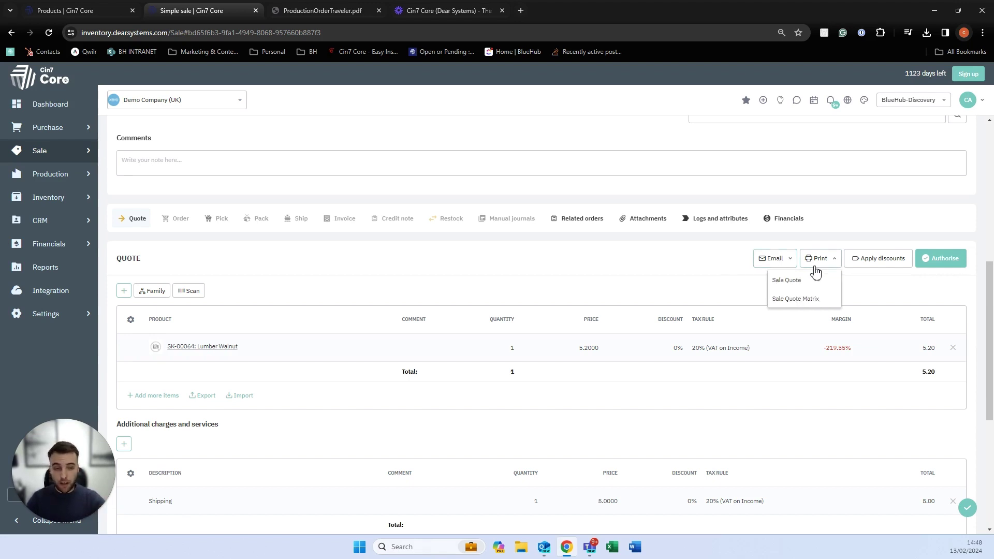
pyautogui.click(935, 263)
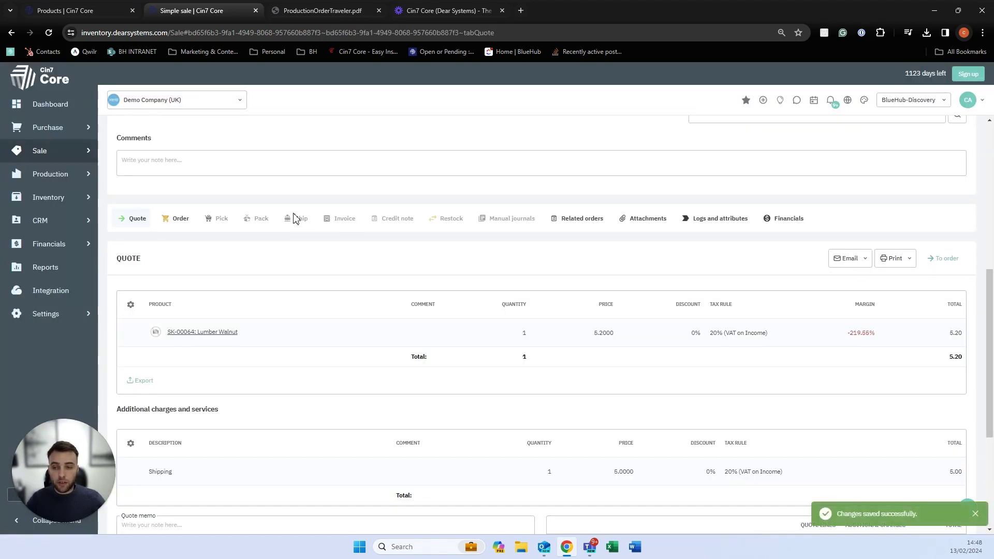
# Copy the quote lines into the sales order and authorise it despite the credit-limit warning.
pyautogui.click(180, 220)
pyautogui.scroll(-1, 180, 226)
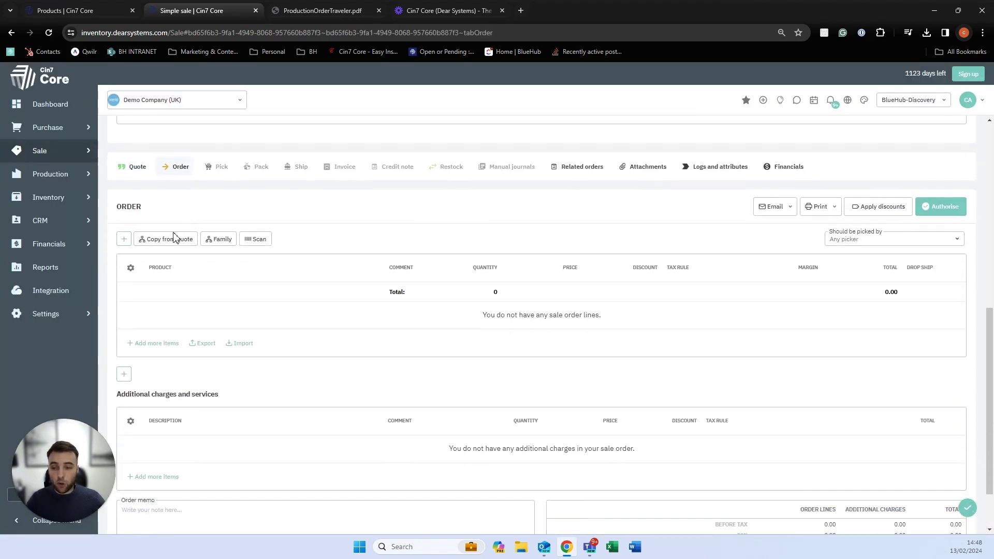
pyautogui.click(174, 240)
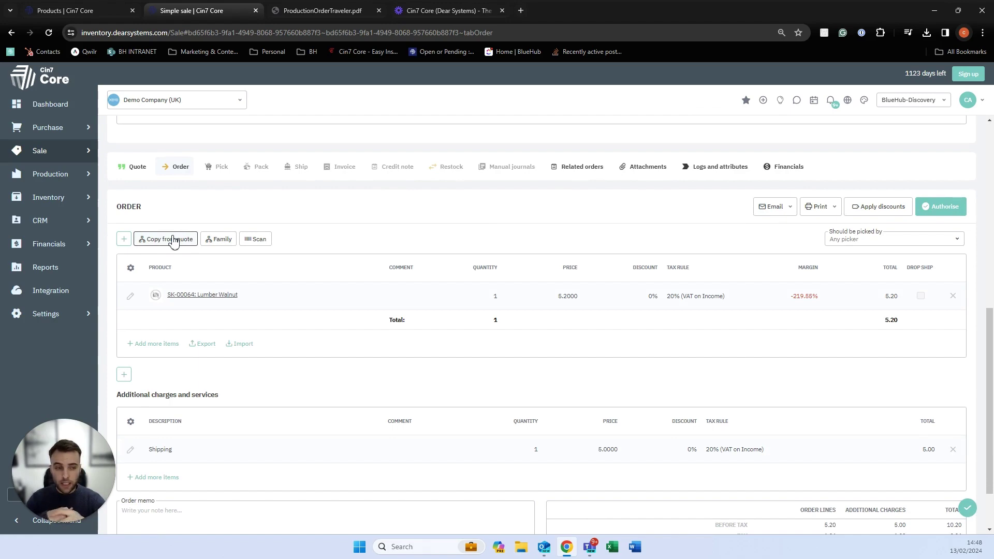
pyautogui.click(924, 207)
pyautogui.click(477, 355)
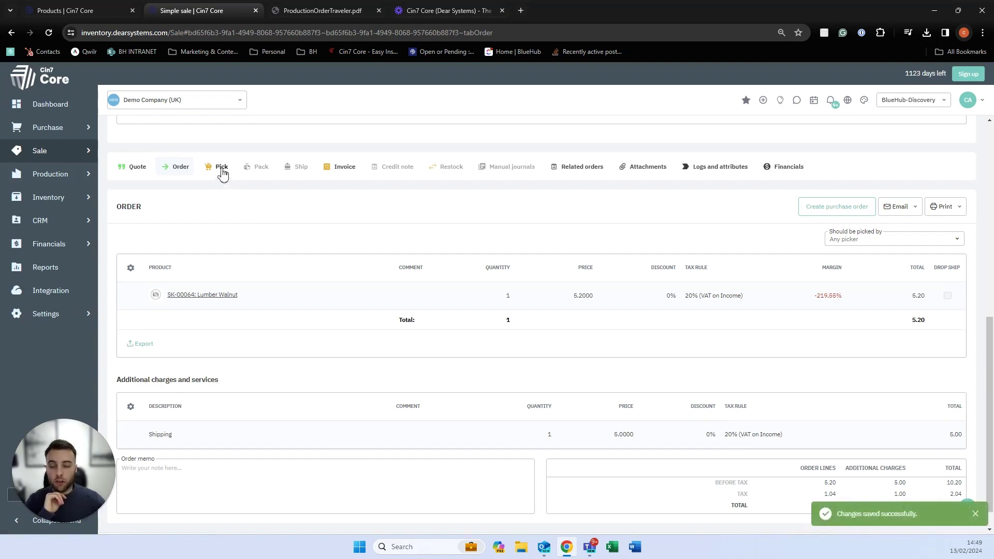
pyautogui.click(221, 167)
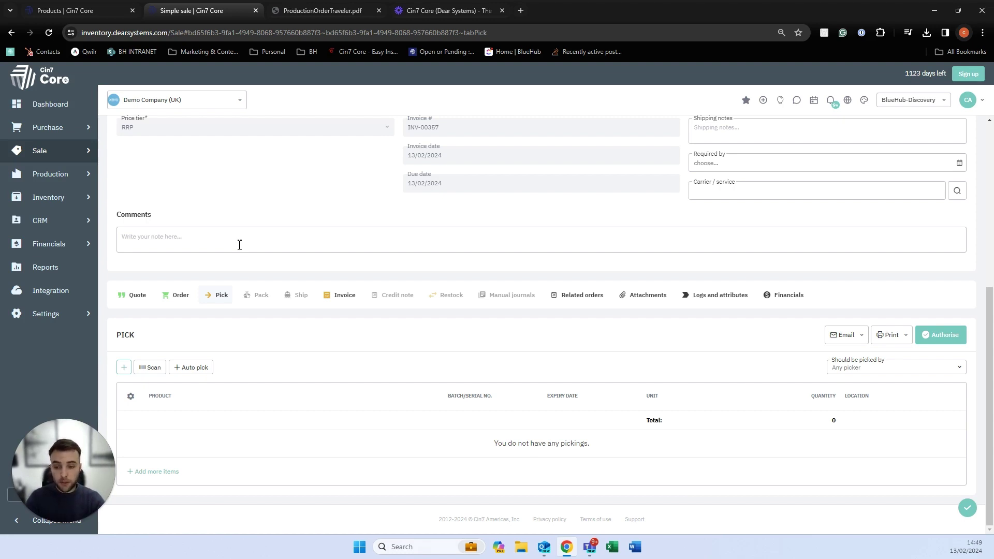
# Auto-pick one Lumber Walnut from Production Facility and authorise the pick, reviewing its email and print options.
pyautogui.click(125, 368)
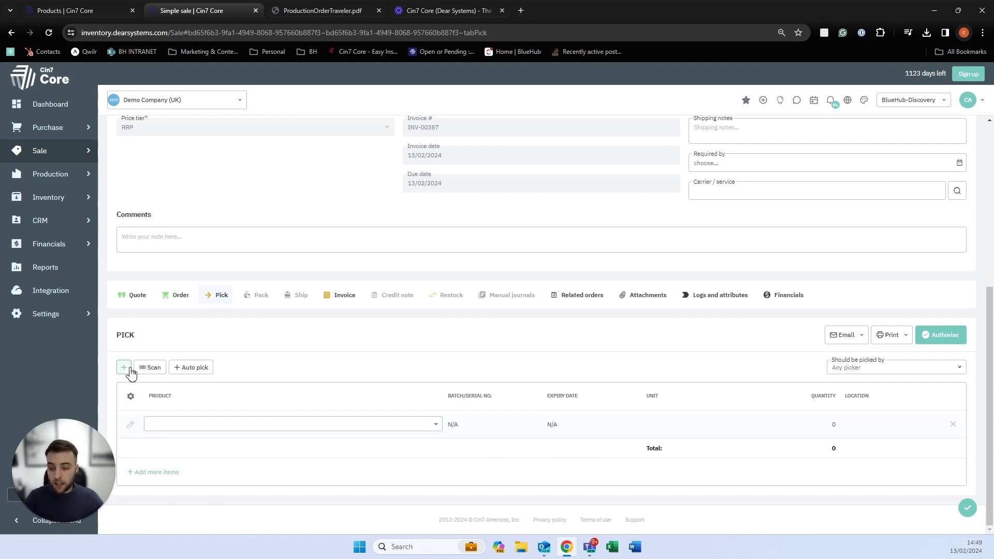
pyautogui.click(435, 424)
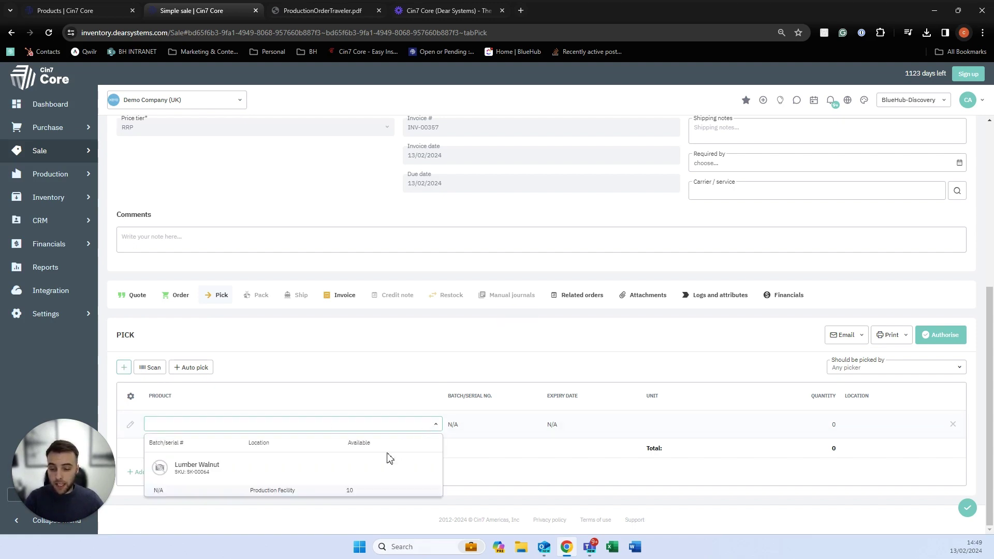
pyautogui.click(210, 369)
pyautogui.click(210, 369)
pyautogui.moveTo(215, 426)
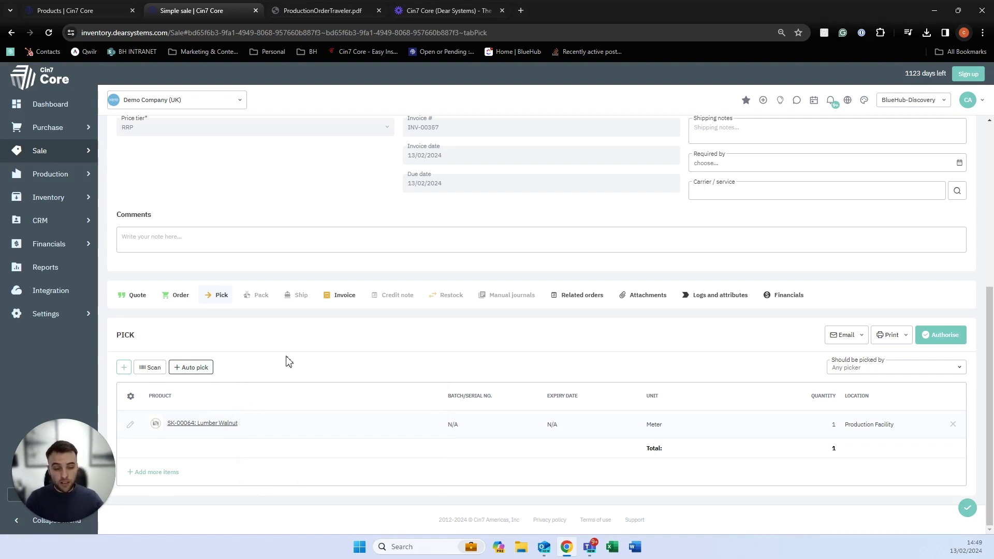
pyautogui.click(930, 336)
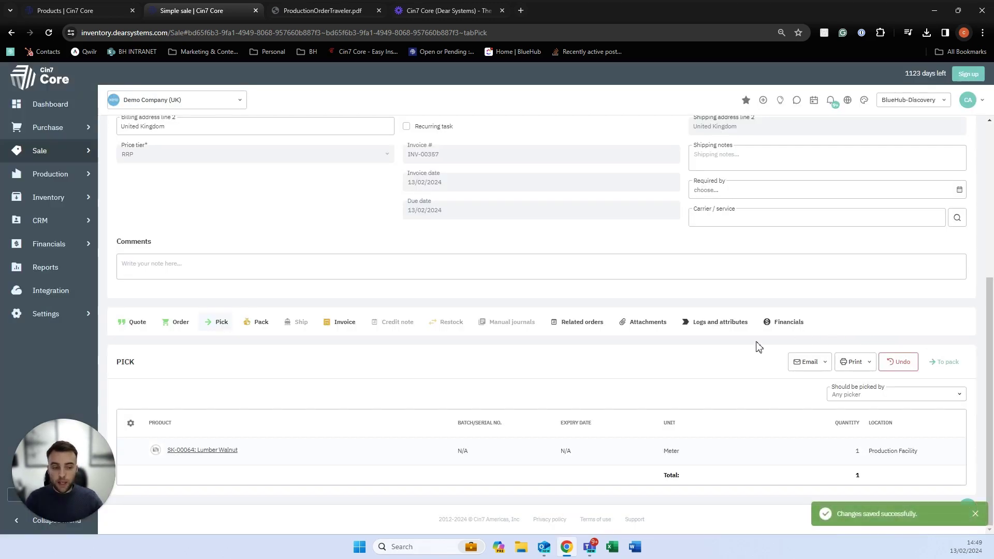
pyautogui.click(809, 369)
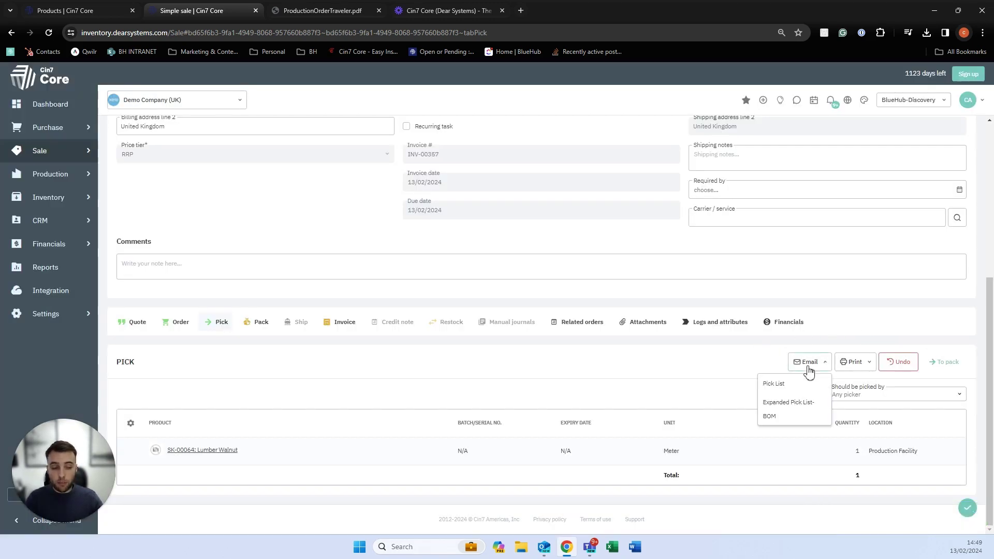
pyautogui.click(851, 365)
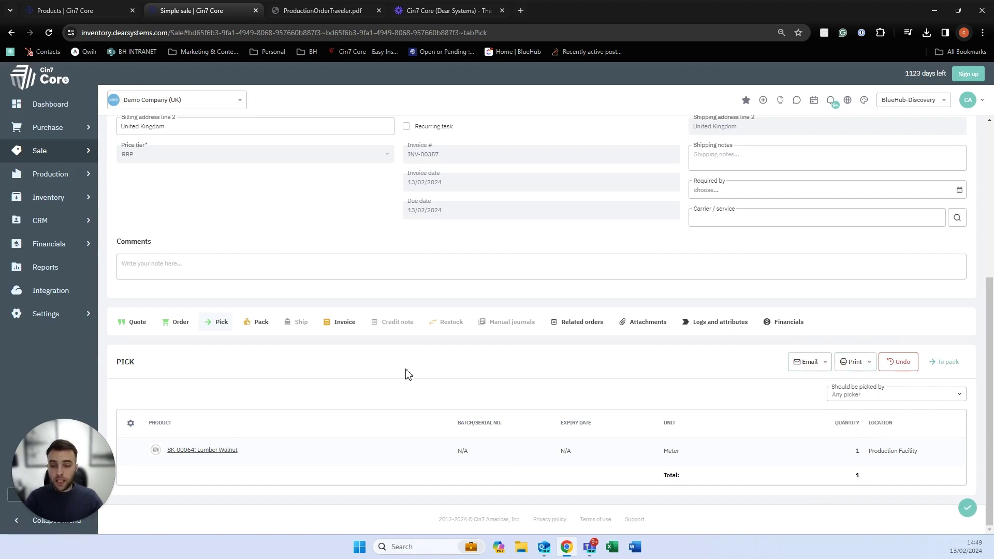
# Copy the picked Lumber Walnut into the pack and authorise the pack.
pyautogui.click(254, 326)
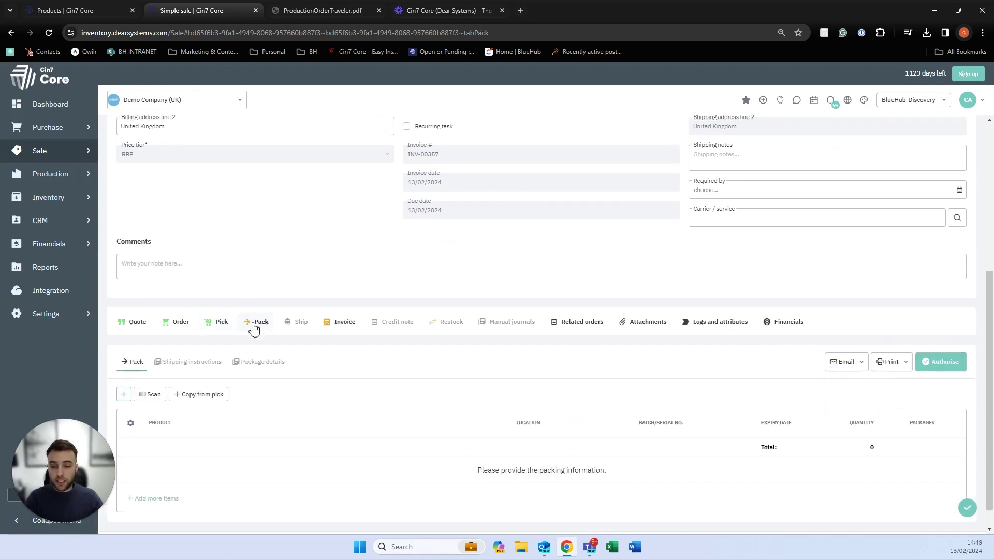
pyautogui.click(198, 397)
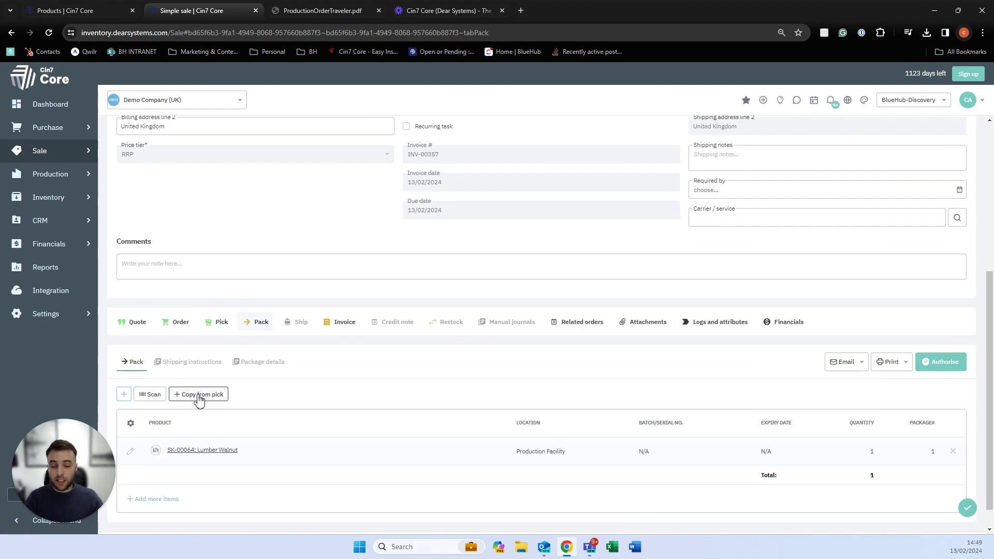
pyautogui.click(938, 363)
pyautogui.click(294, 337)
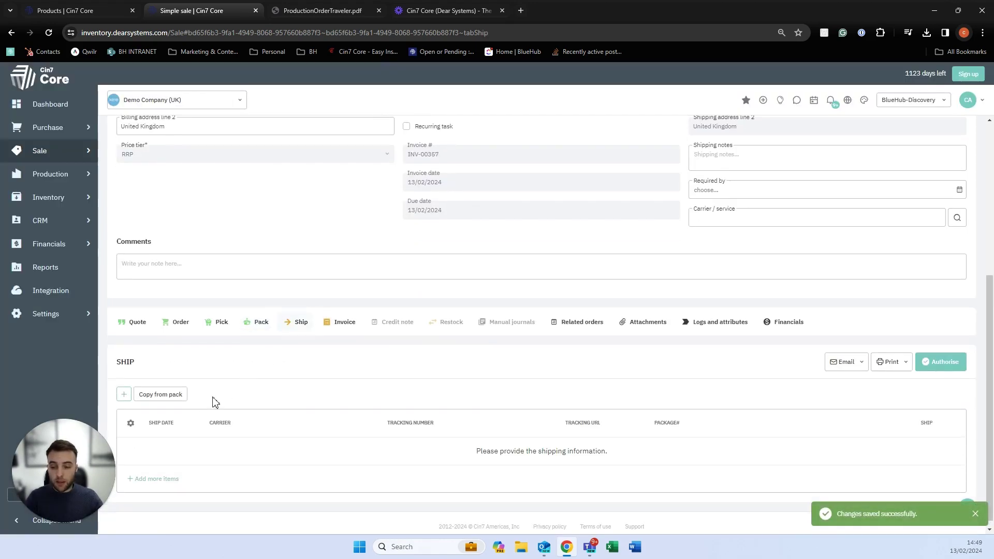
# Ship the packed Lumber Walnut via DHL with tracking number 2262622 and authorise the shipment.
pyautogui.click(178, 398)
pyautogui.click(234, 458)
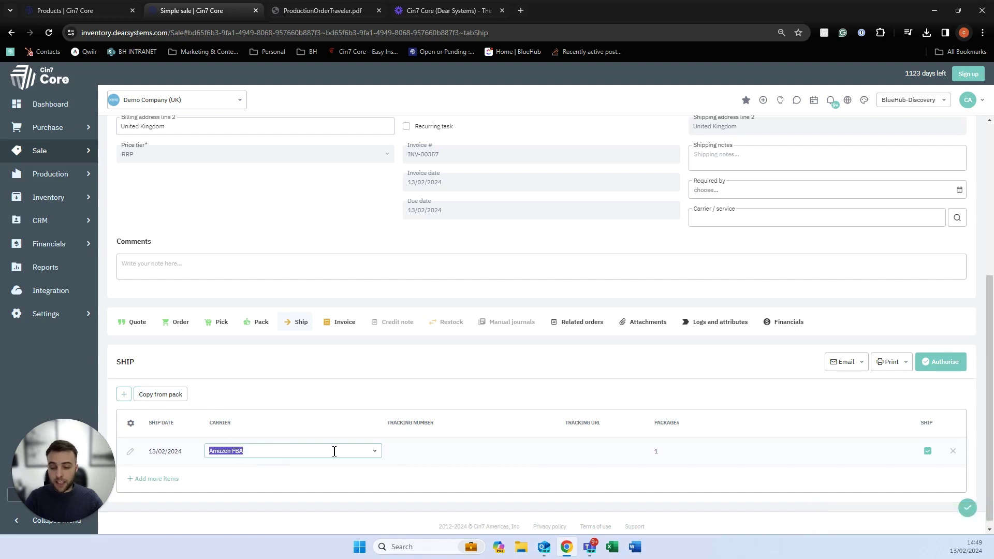
pyautogui.click(373, 452)
pyautogui.click(248, 414)
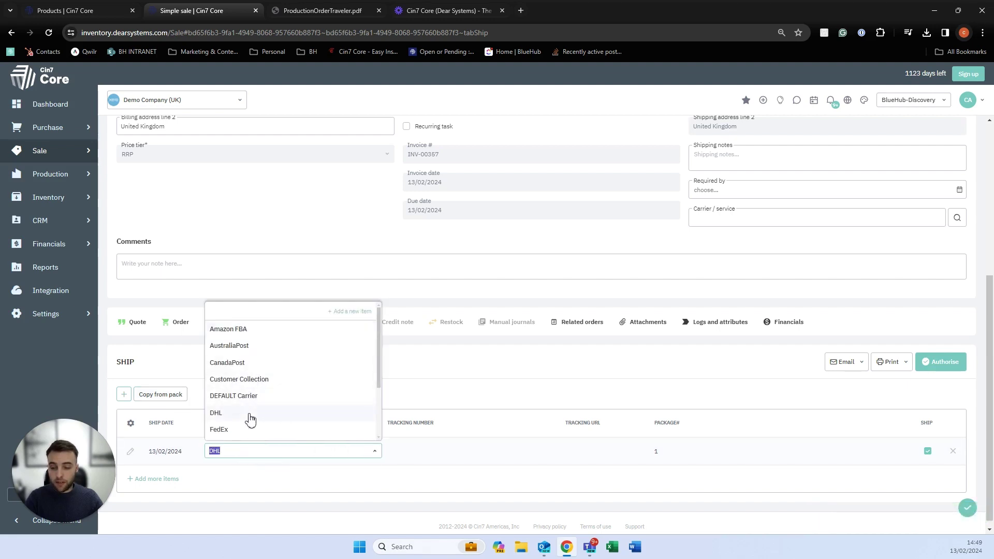
pyautogui.click(441, 464)
pyautogui.write('2262622')
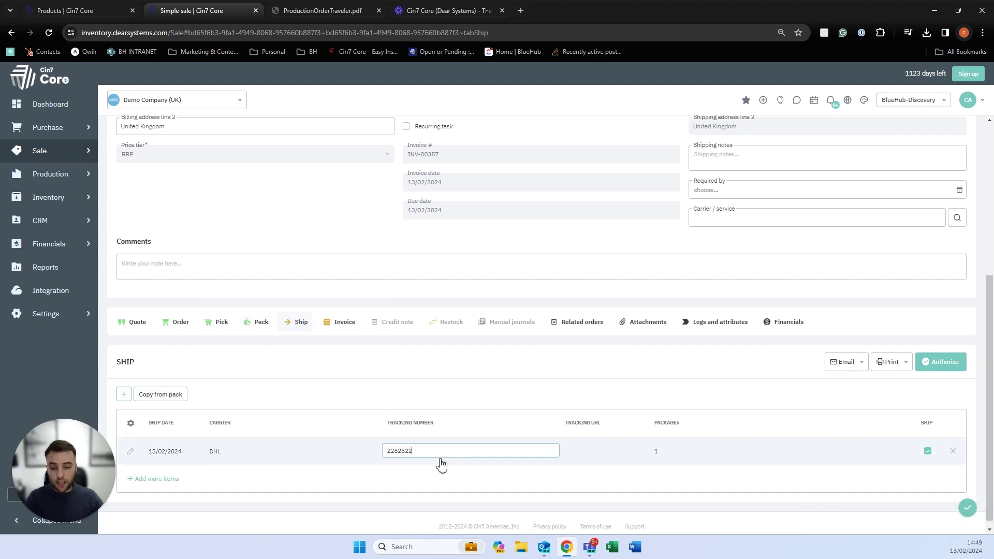
pyautogui.click(941, 361)
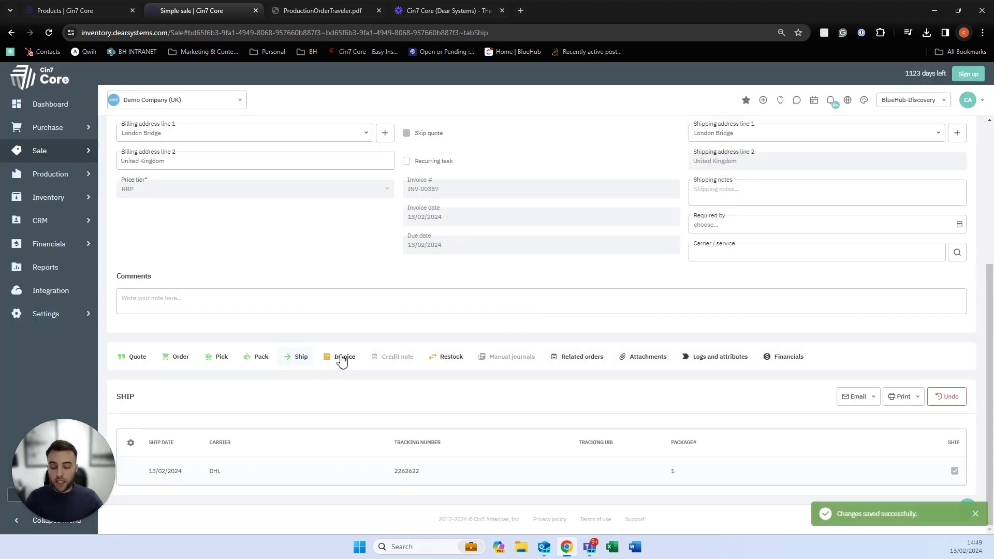
pyautogui.click(340, 357)
# Authorise invoice INV-00357 after checking its email options, accepting the credit-limit warning.
pyautogui.scroll(-2, 342, 360)
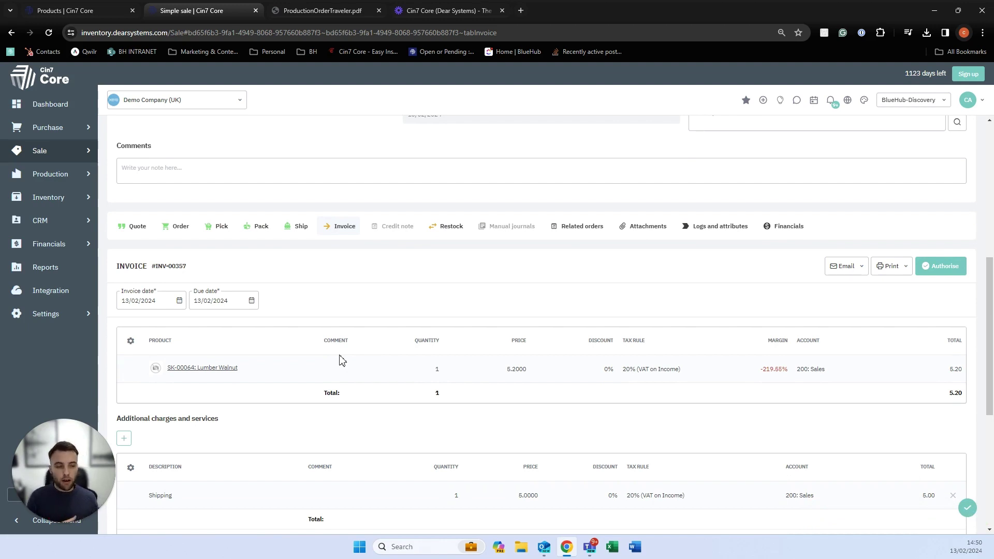
pyautogui.click(842, 268)
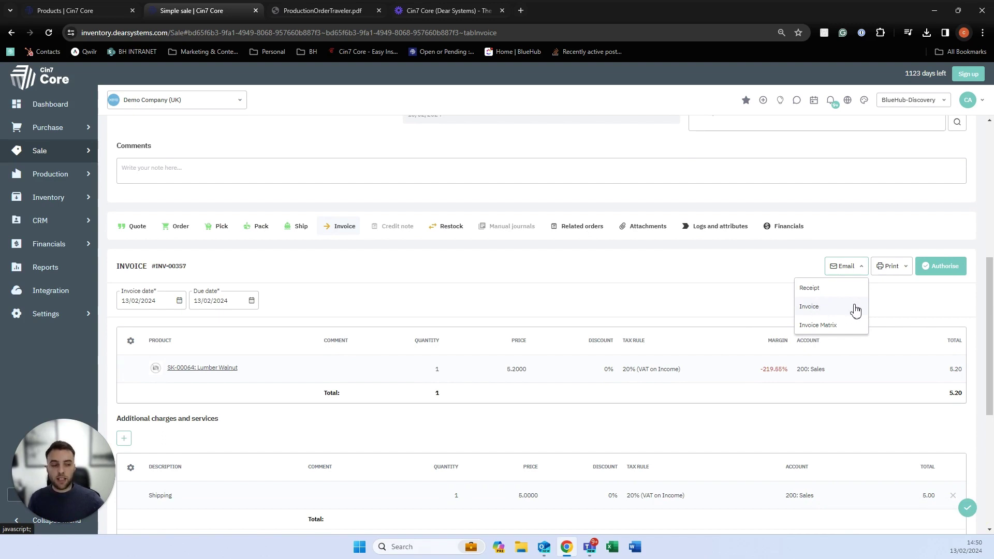
pyautogui.click(932, 297)
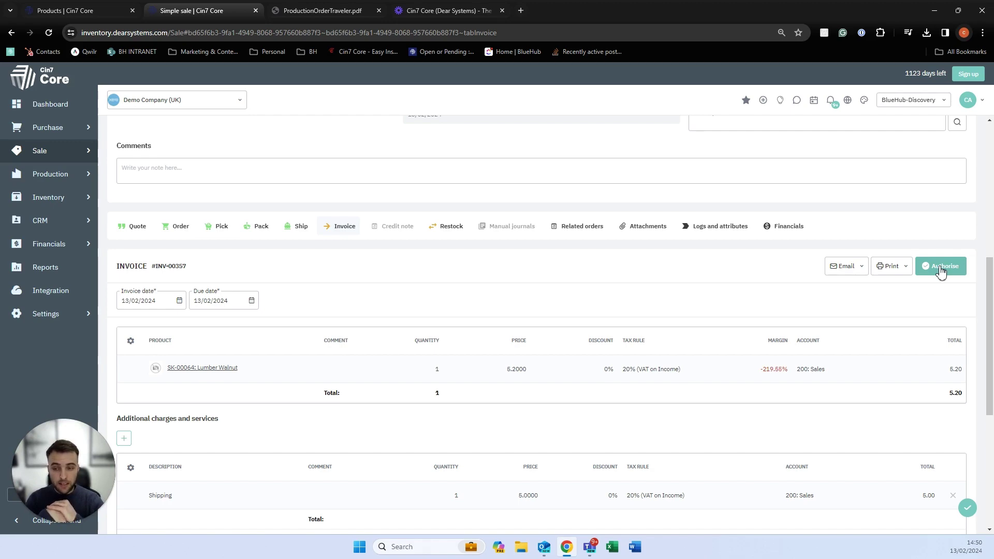
pyautogui.click(941, 269)
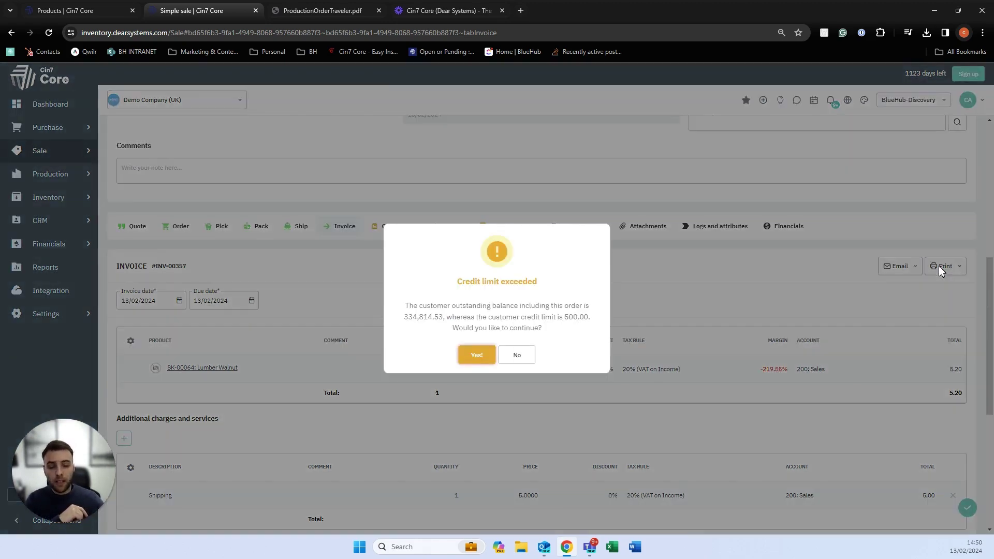
pyautogui.click(466, 357)
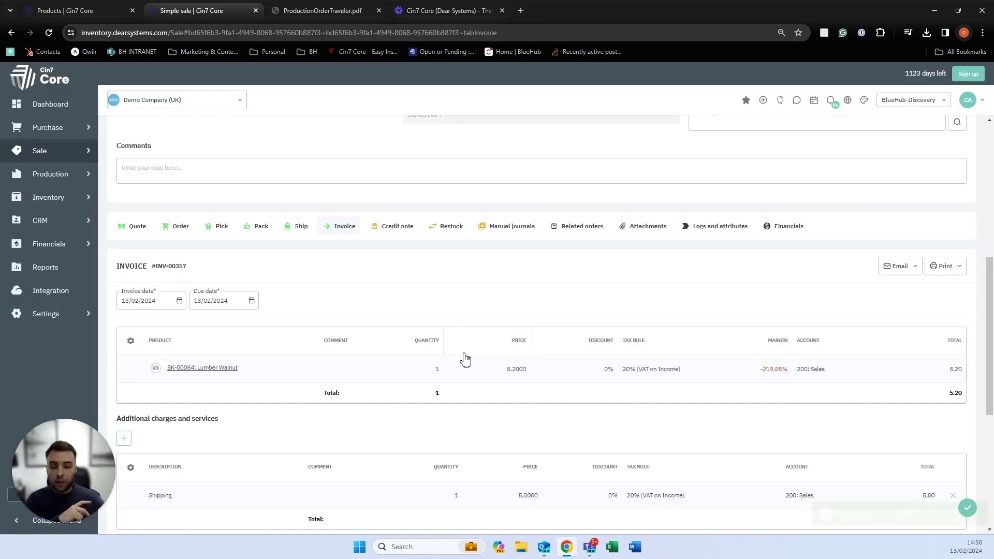
# Date the credit note 13/02/2024 and copy the invoiced Lumber Walnut line into it.
pyautogui.click(400, 229)
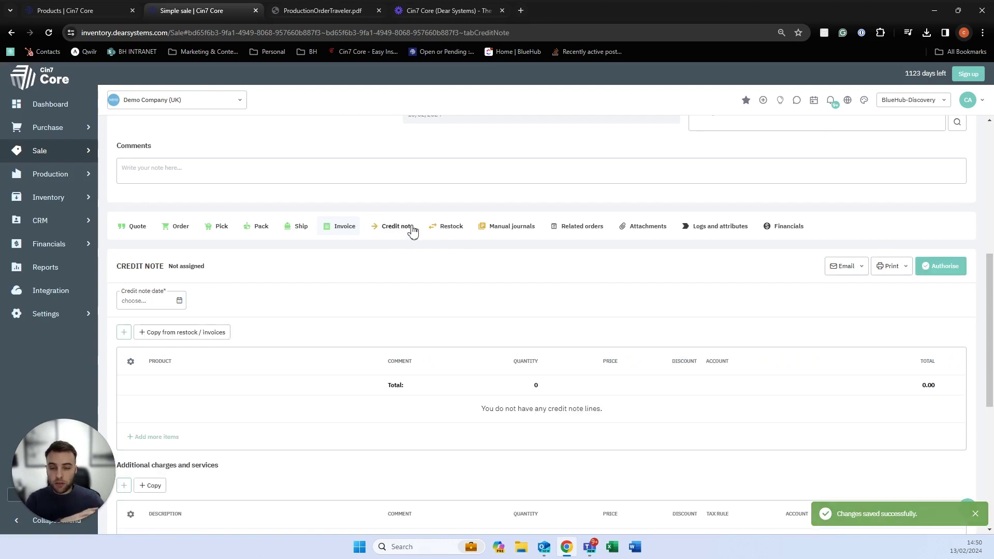
pyautogui.click(447, 228)
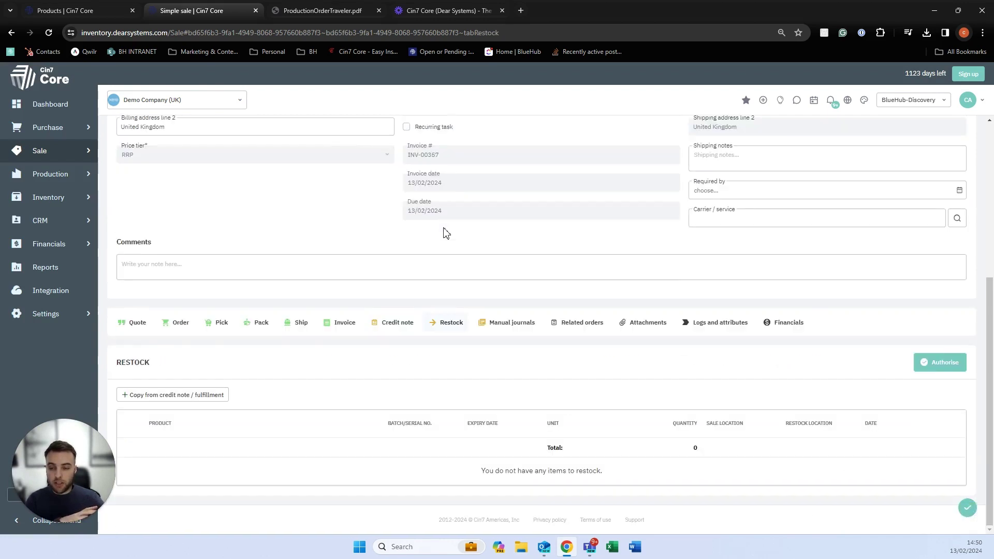
pyautogui.click(377, 334)
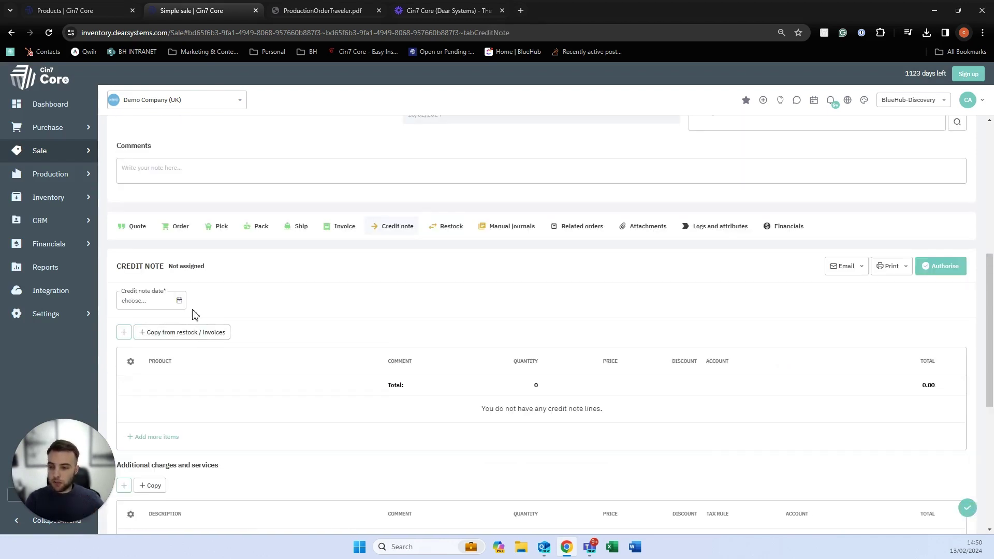
pyautogui.click(179, 302)
pyautogui.click(156, 395)
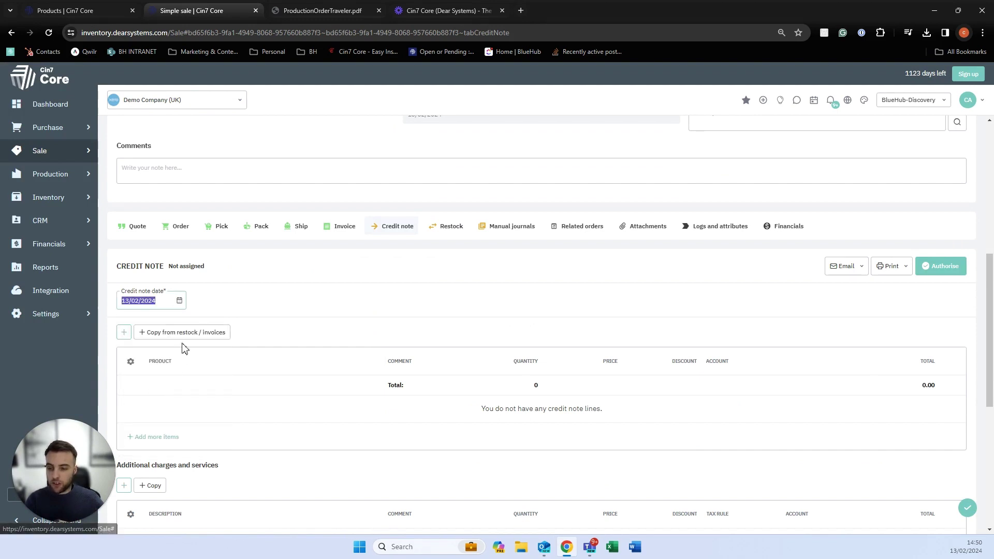
pyautogui.click(185, 334)
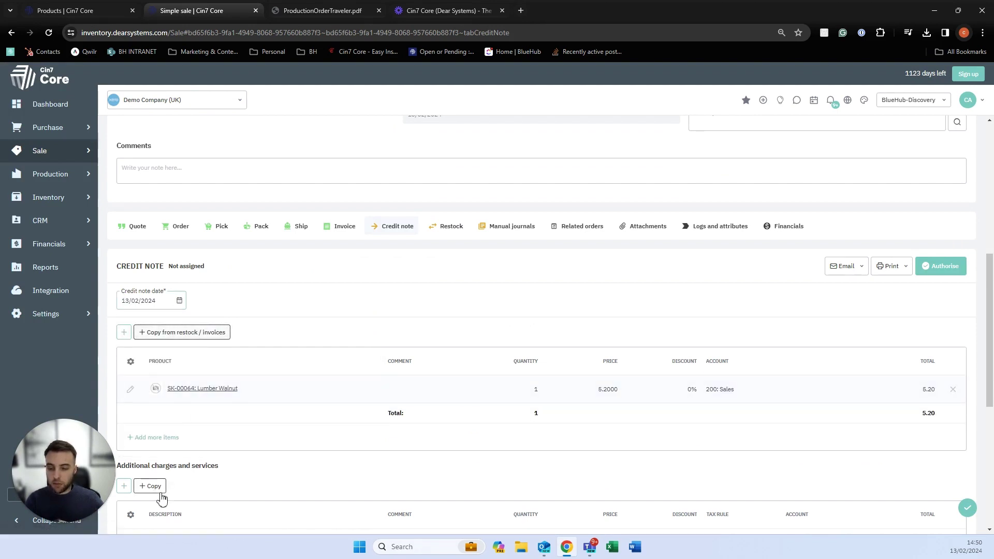
# Remove the Shipping charge and authorise the GBP 6.24 credit note.
pyautogui.scroll(-2, 201, 456)
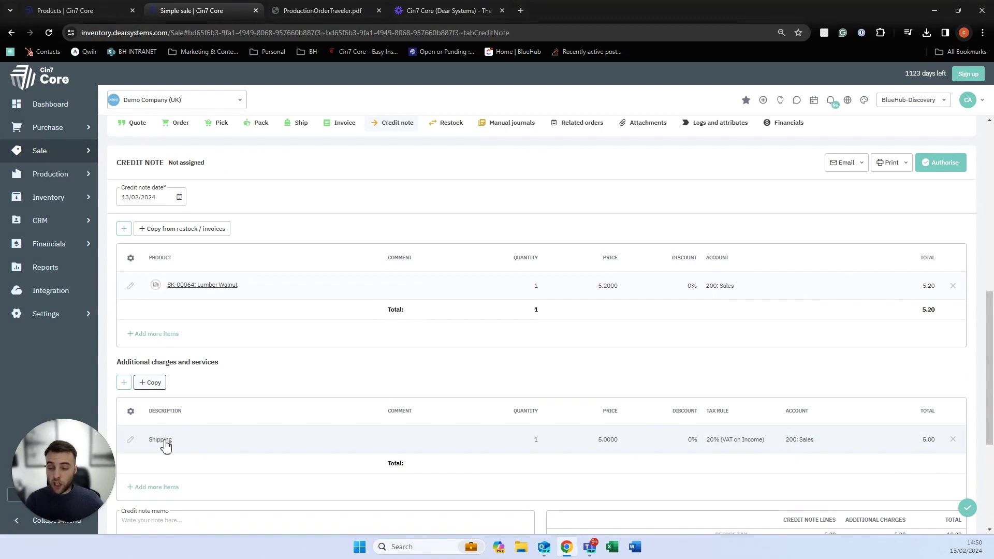
pyautogui.click(952, 440)
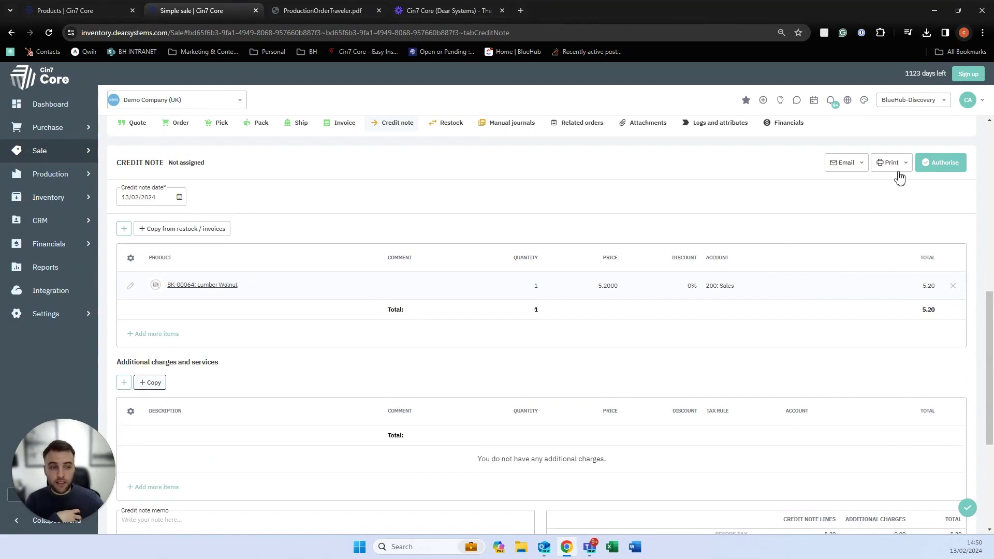
pyautogui.click(959, 174)
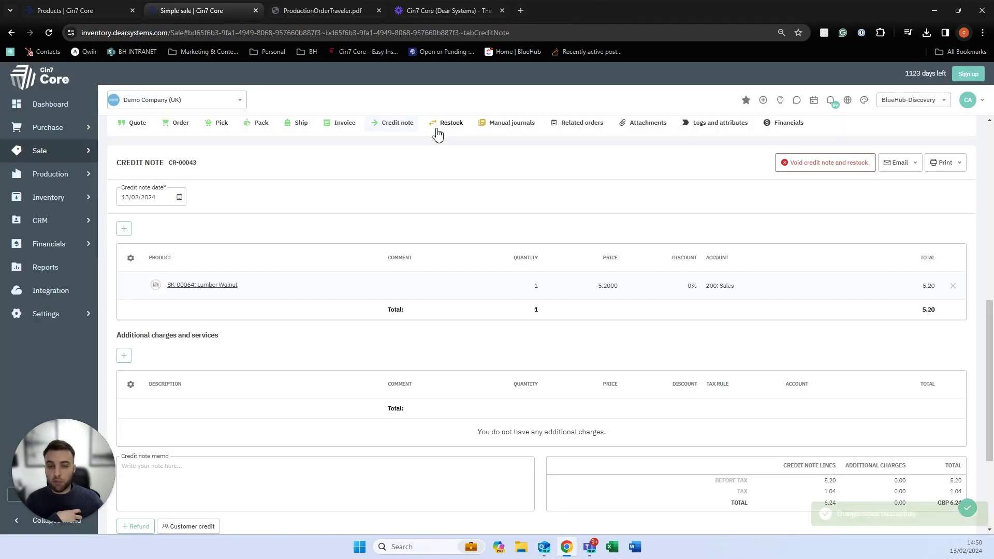
pyautogui.click(436, 132)
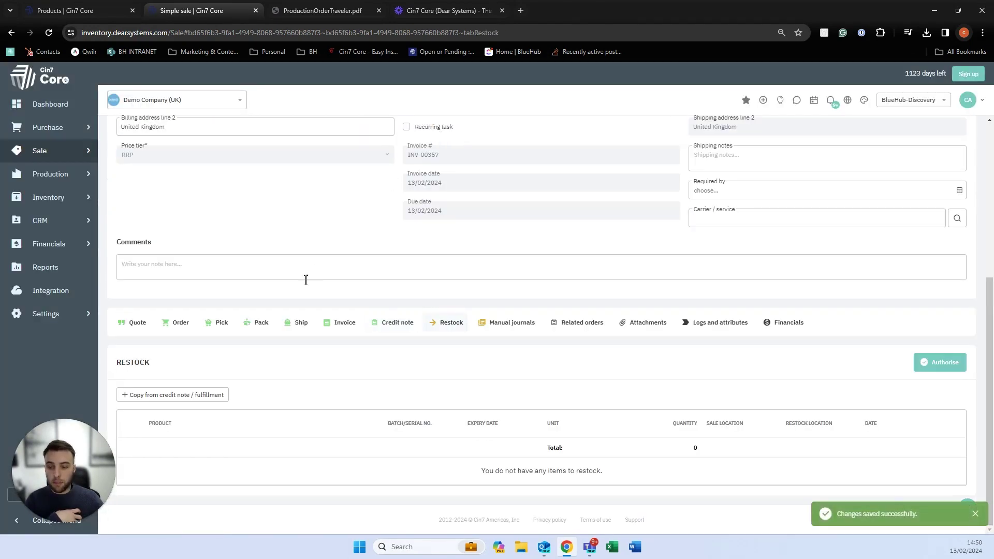
# Copy the credited Lumber Walnut into the restock, set its location to Consignee, and authorise it.
pyautogui.click(216, 396)
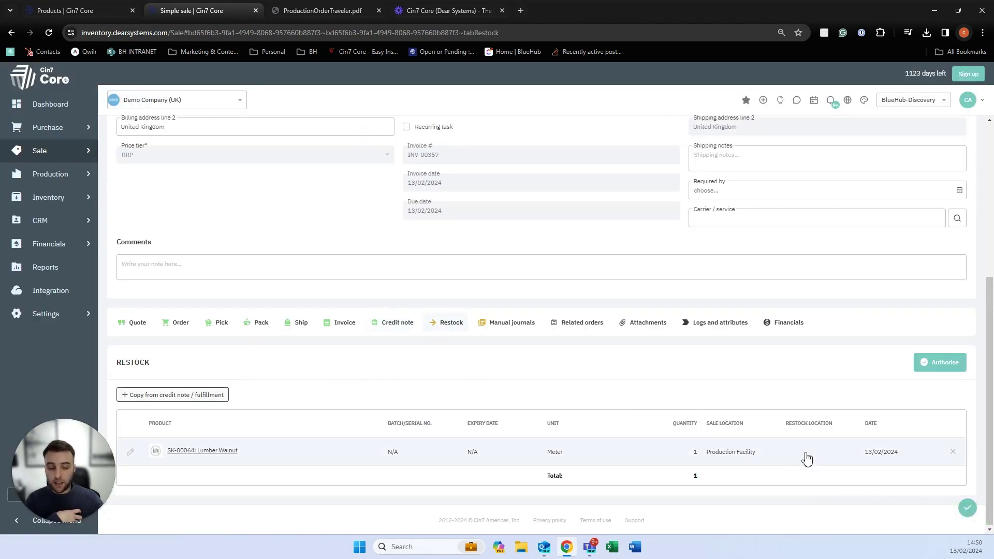
pyautogui.click(825, 453)
pyautogui.click(851, 451)
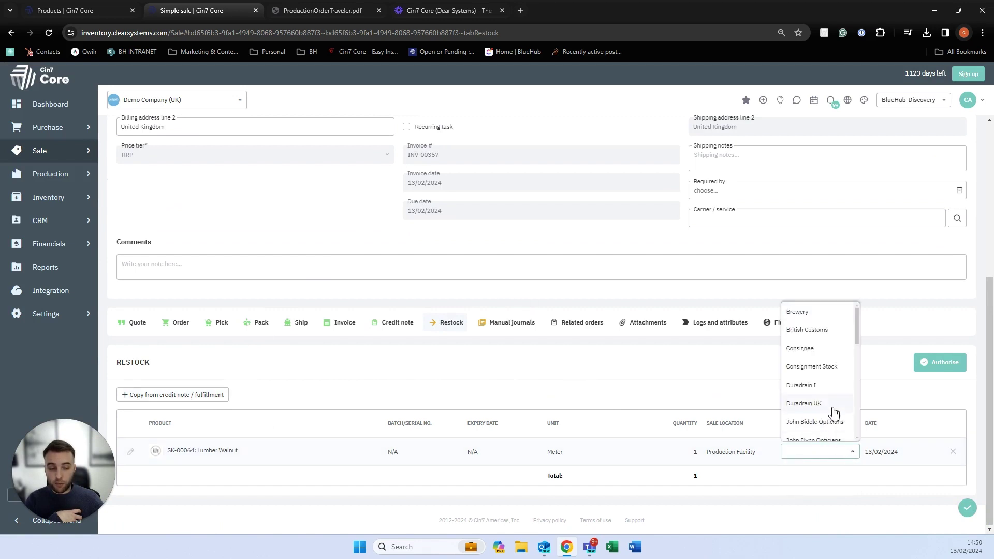
pyautogui.click(811, 348)
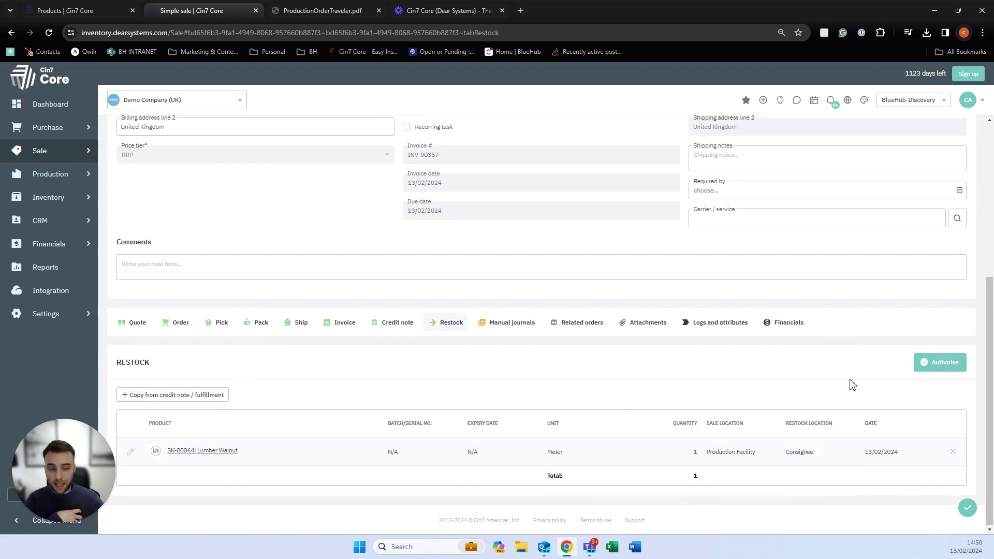
pyautogui.click(943, 364)
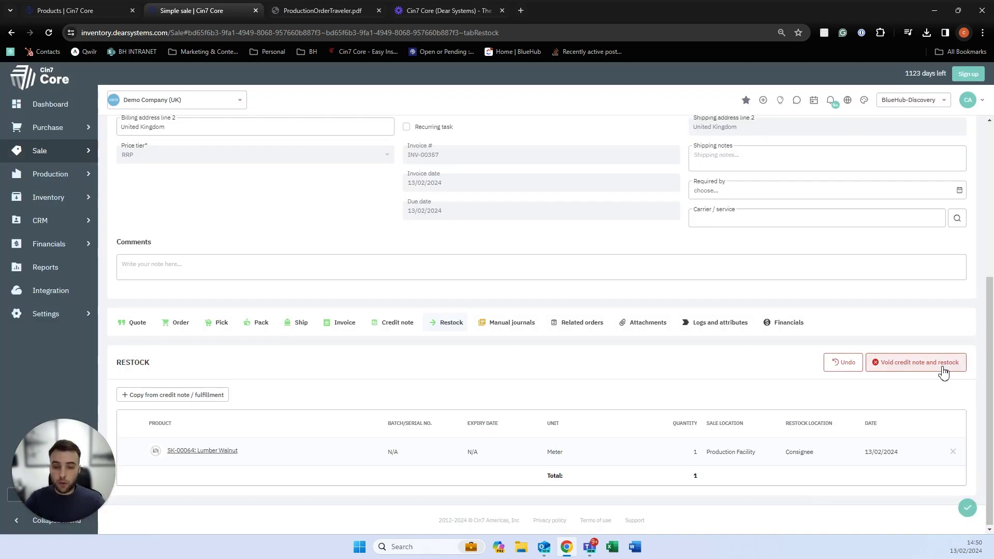
pyautogui.click(29, 275)
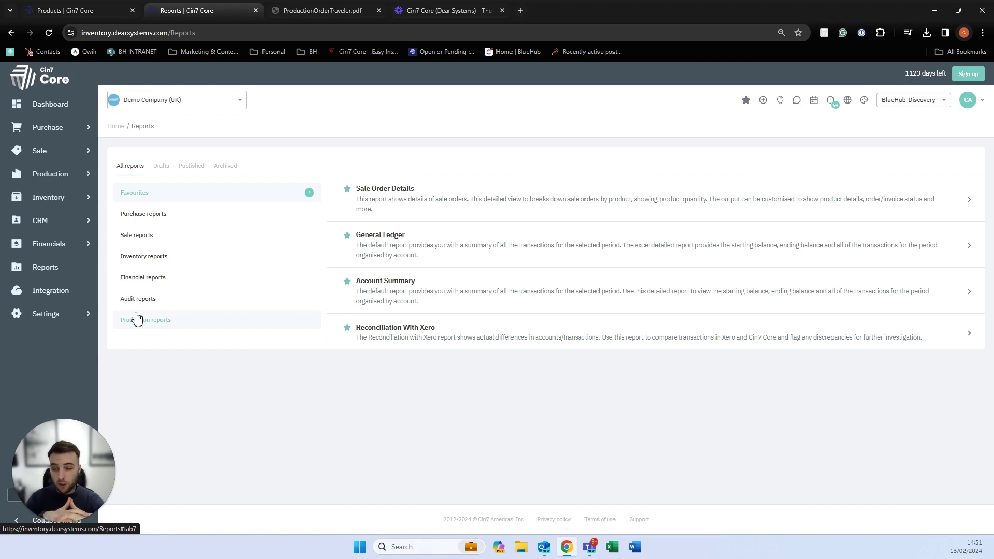
# Open Sales by Product Details from the Sale reports list.
pyautogui.click(155, 237)
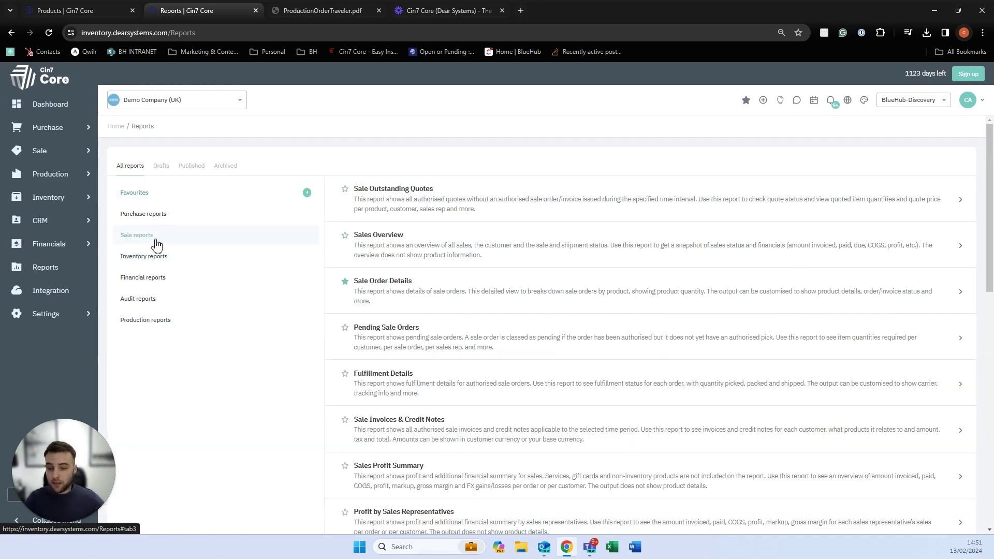
pyautogui.scroll(-2, 374, 343)
pyautogui.scroll(-2, 391, 296)
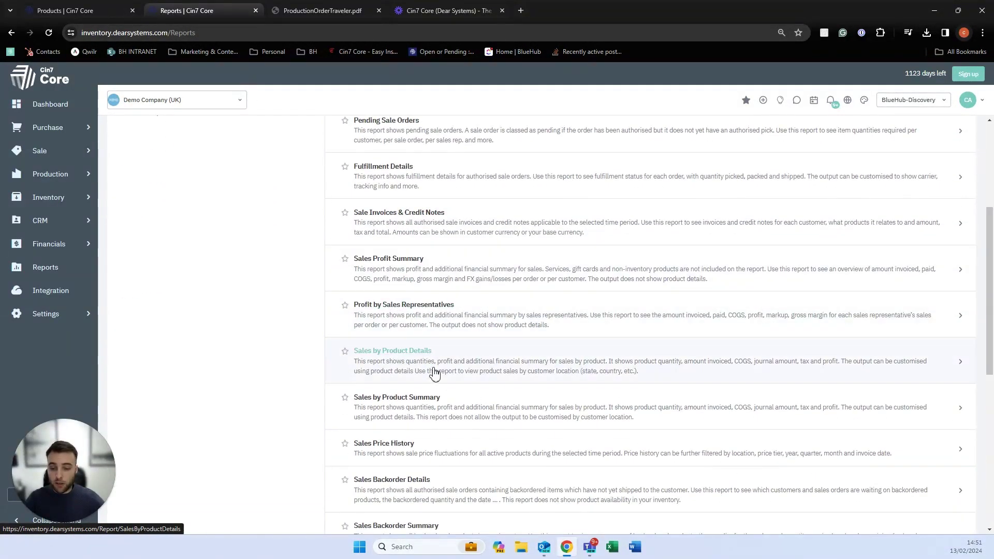
pyautogui.scroll(-2, 433, 375)
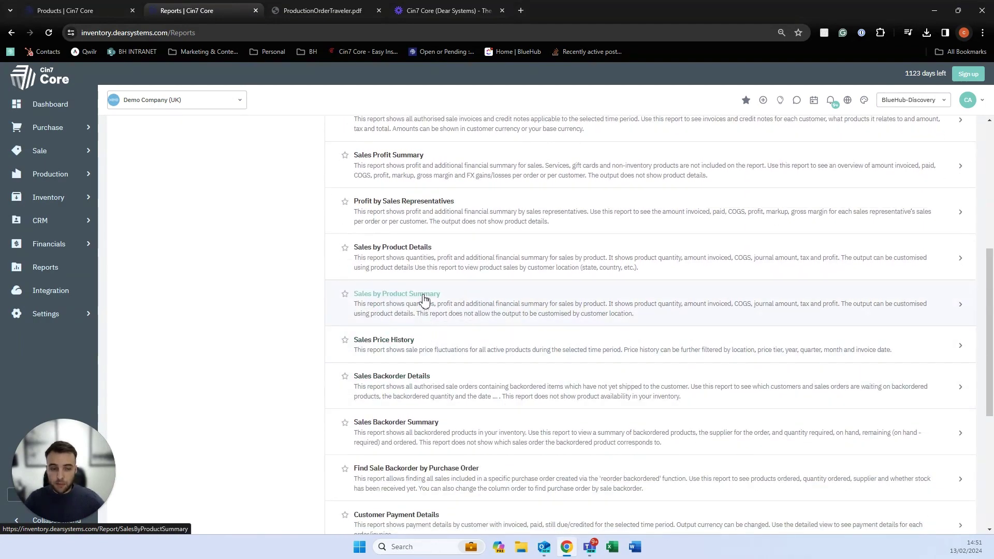
pyautogui.click(397, 264)
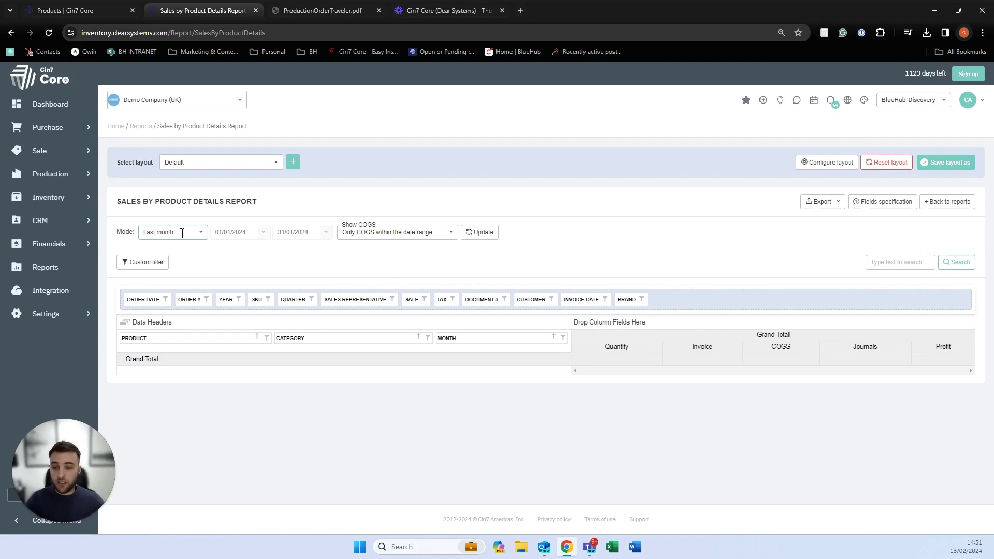
# Run the Sales by Product Details report for Last month (January 2024), leaving the layout unchanged.
pyautogui.click(202, 238)
pyautogui.click(157, 371)
pyautogui.click(468, 234)
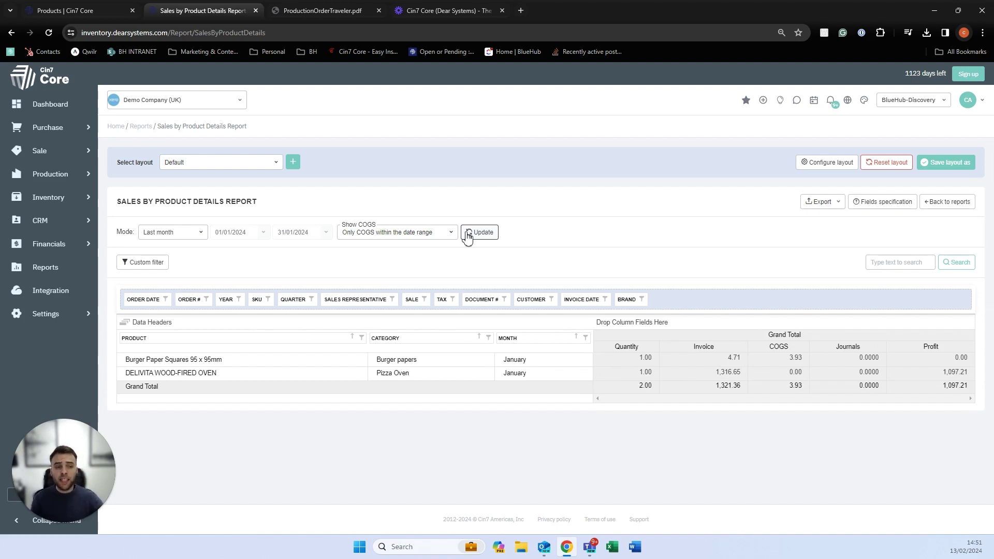
pyautogui.click(827, 163)
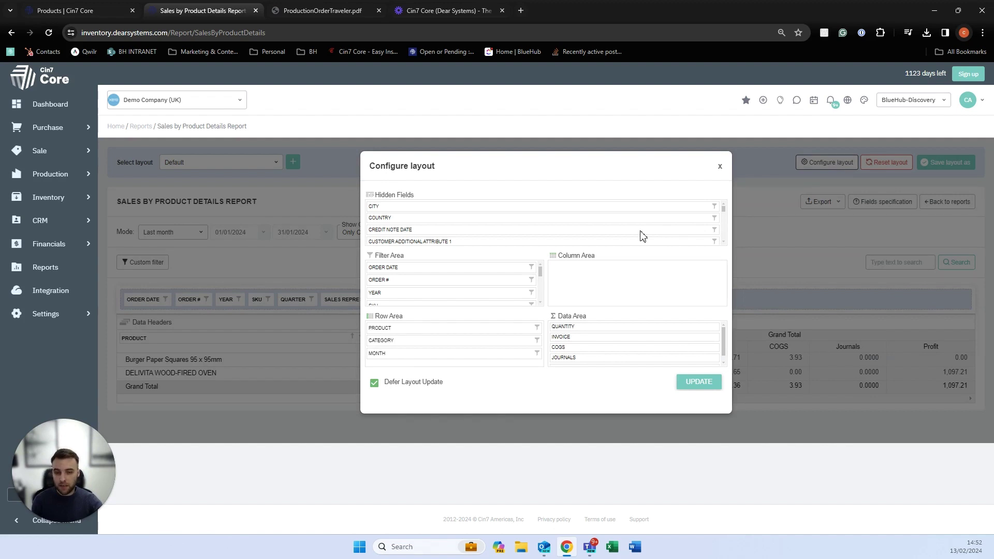
pyautogui.scroll(-5, 622, 225)
pyautogui.scroll(-2, 637, 220)
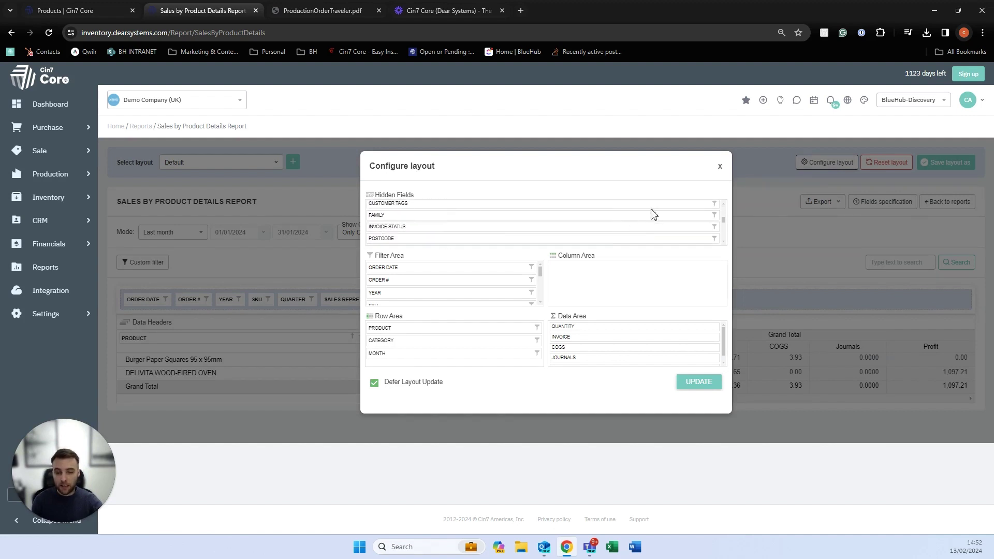
pyautogui.click(720, 166)
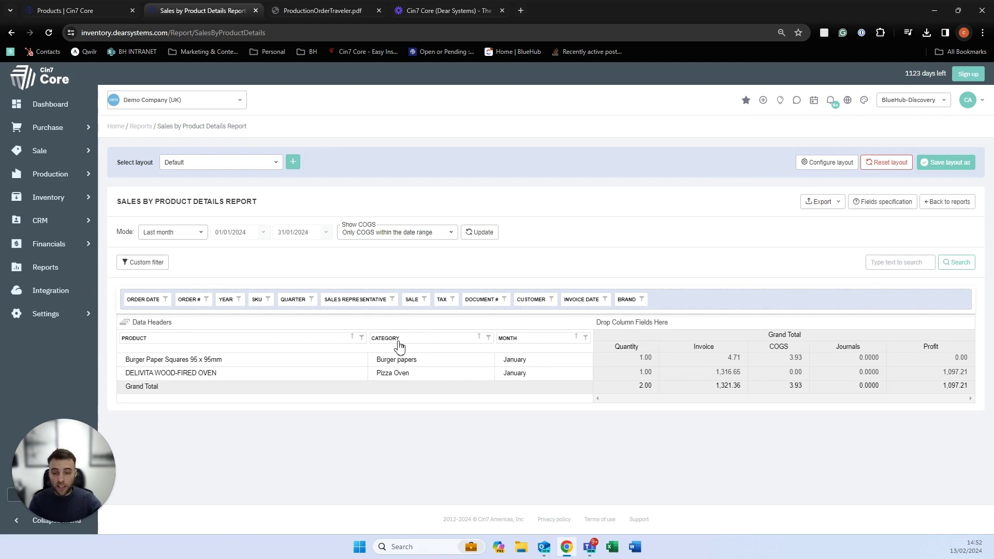
# Drag Category, Month and Invoice out of the report grid, then go back to reports.
pyautogui.moveTo(397, 331); pyautogui.dragTo(400, 300)
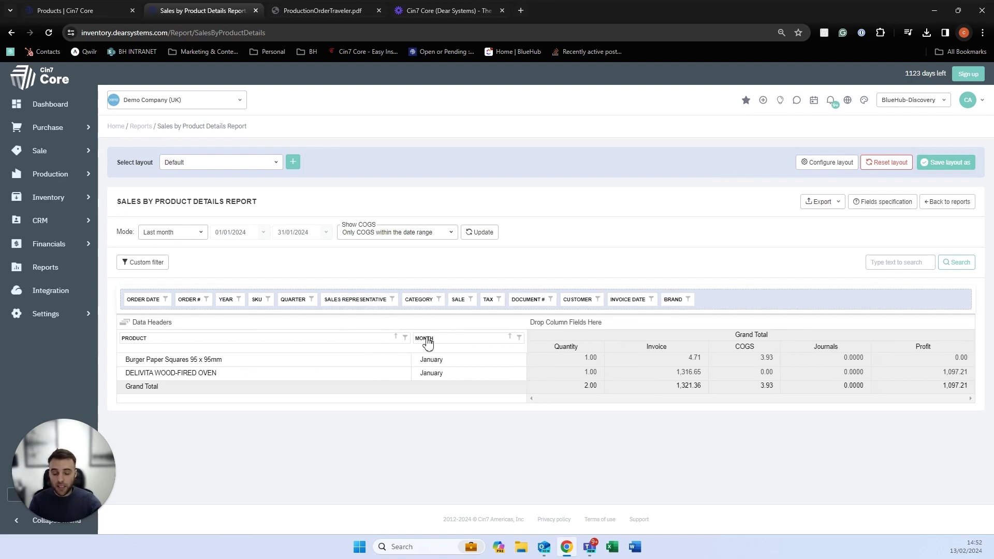
pyautogui.moveTo(427, 343); pyautogui.dragTo(401, 307)
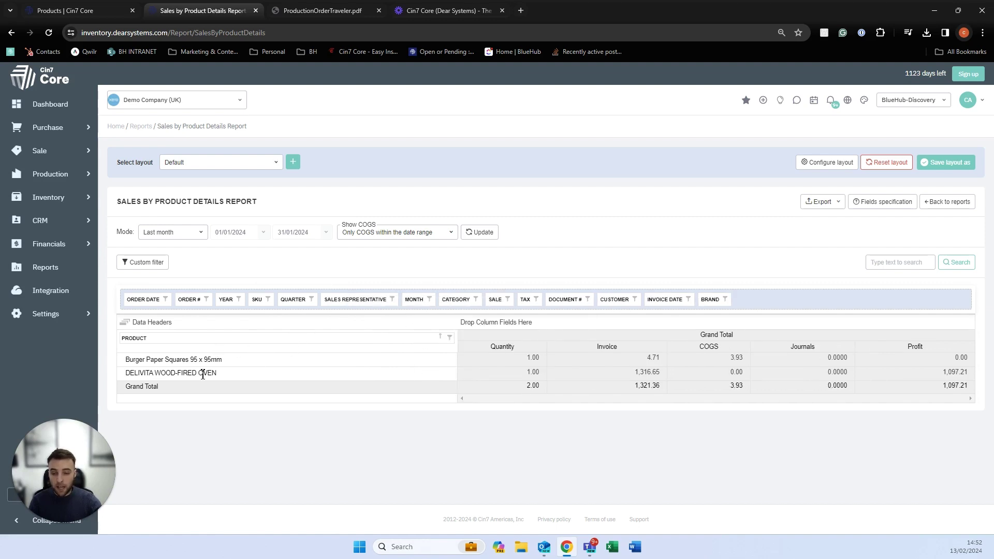
pyautogui.moveTo(151, 321); pyautogui.dragTo(191, 298)
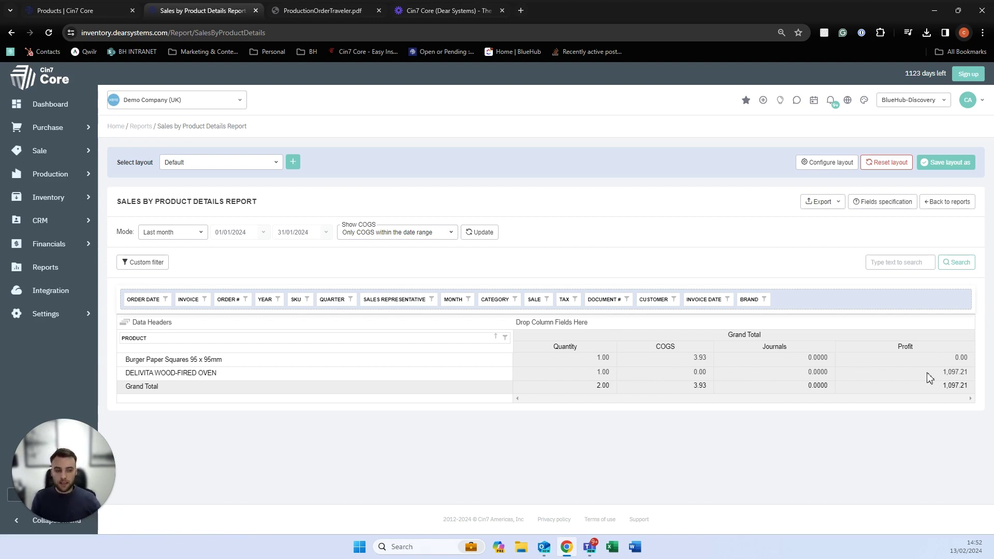
pyautogui.click(930, 202)
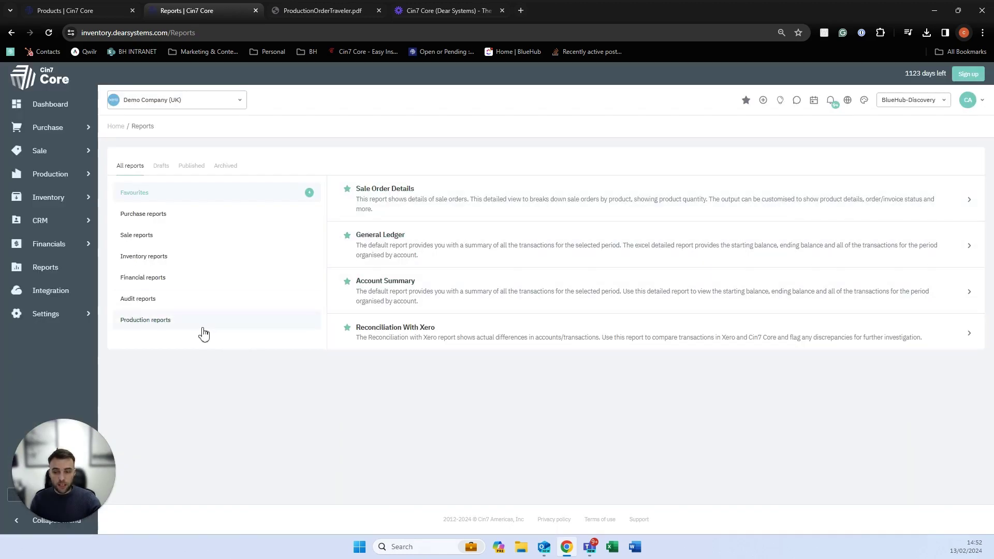
# Open Production Resource Efficiency from the Production reports list.
pyautogui.click(197, 332)
pyautogui.scroll(-1, 381, 276)
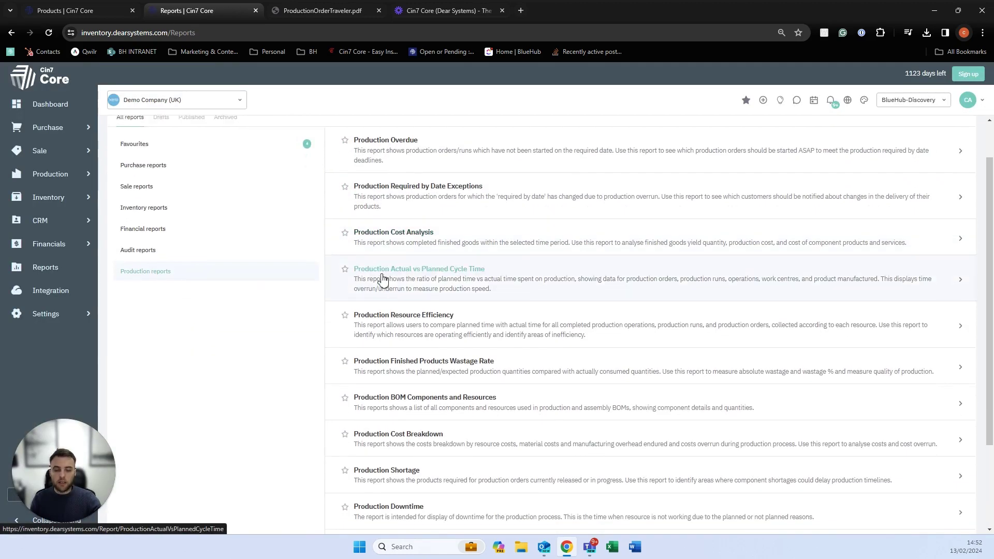
pyautogui.scroll(1, 383, 279)
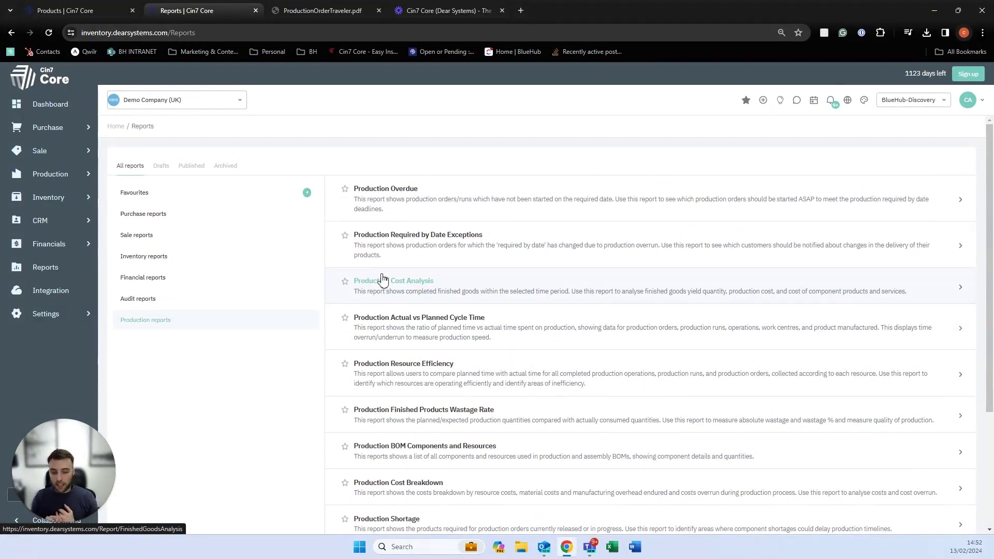
pyautogui.scroll(-3, 383, 280)
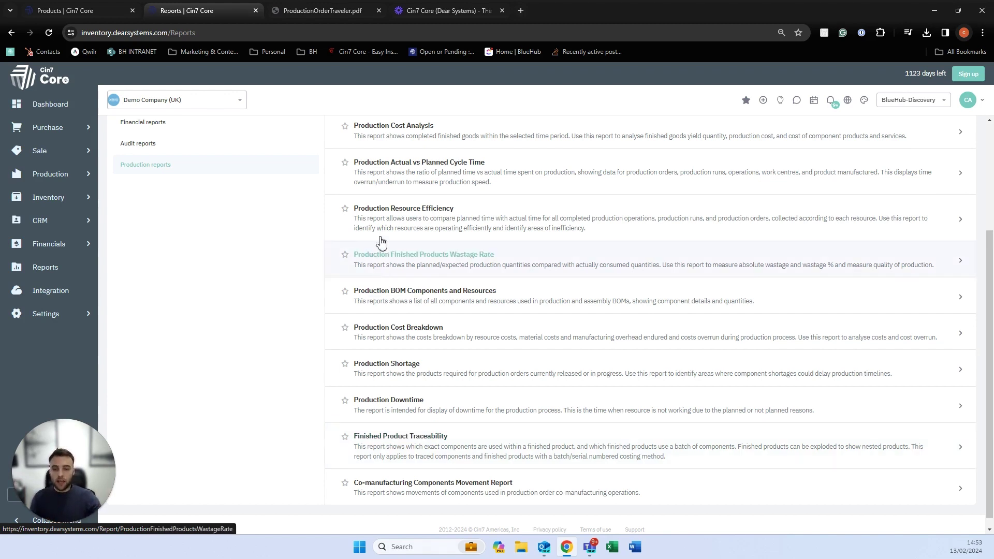
pyautogui.click(390, 218)
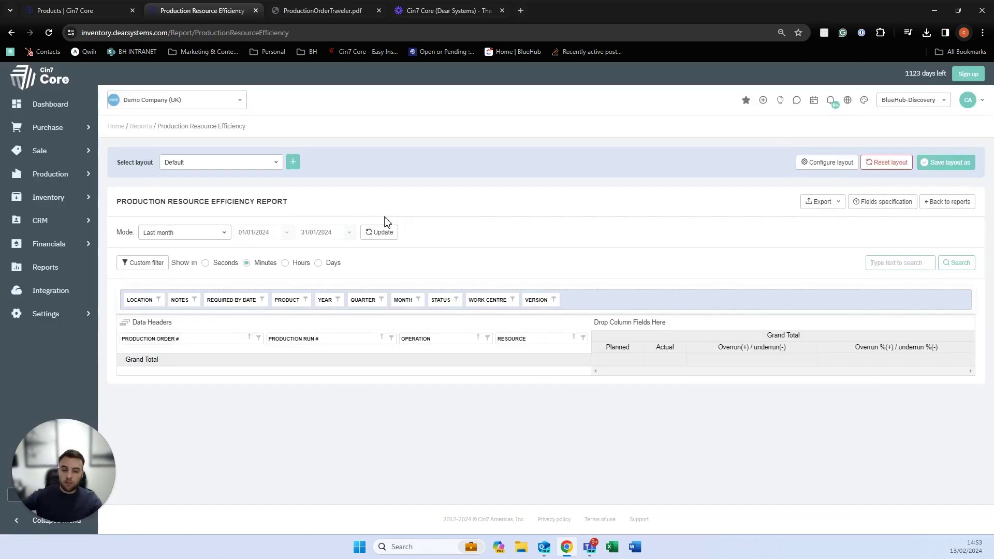
# Refresh the report, drop the Production Order # and Production Run # row groupings, and select Assembly's planned time.
pyautogui.click(369, 233)
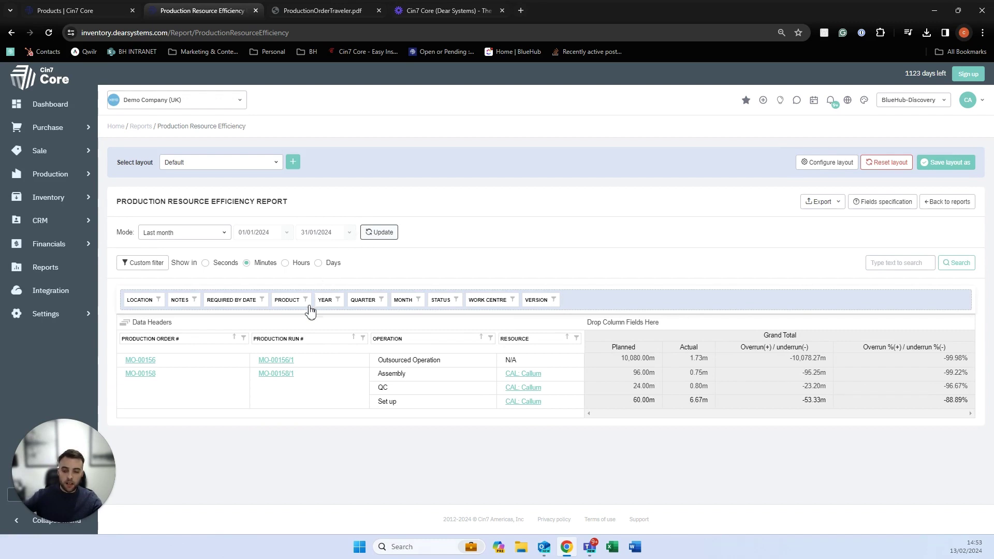
pyautogui.moveTo(182, 344); pyautogui.dragTo(197, 306)
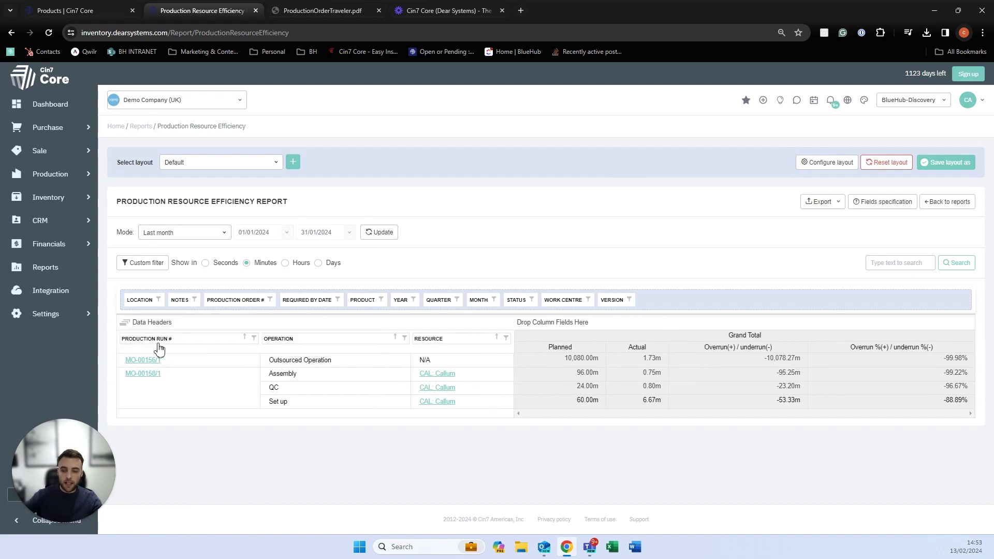
pyautogui.moveTo(157, 349); pyautogui.dragTo(171, 307)
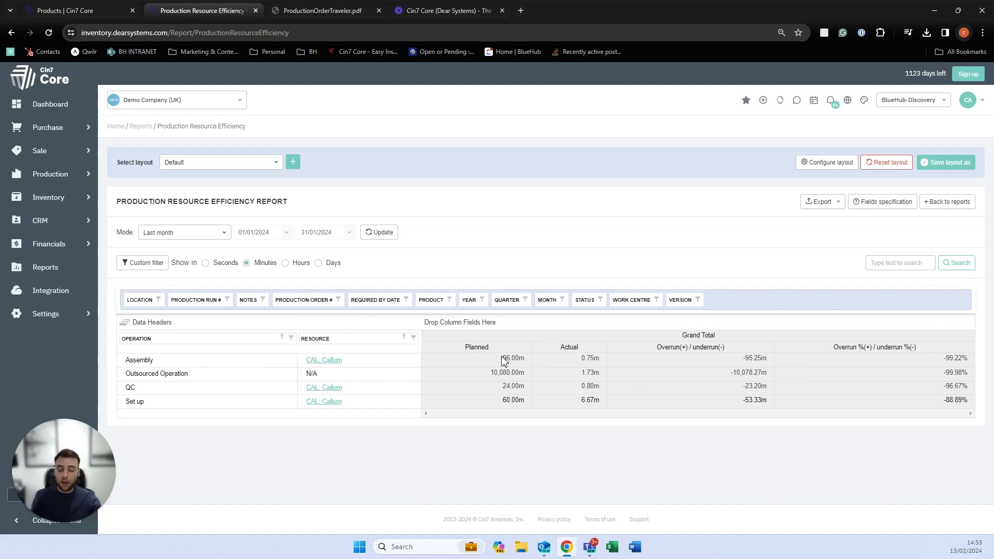
pyautogui.moveTo(501, 358); pyautogui.dragTo(520, 358)
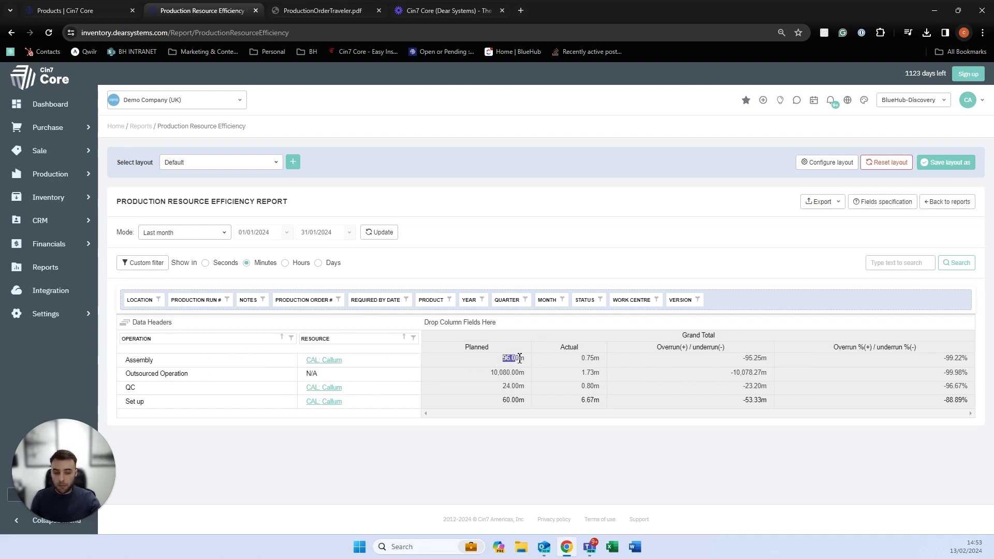